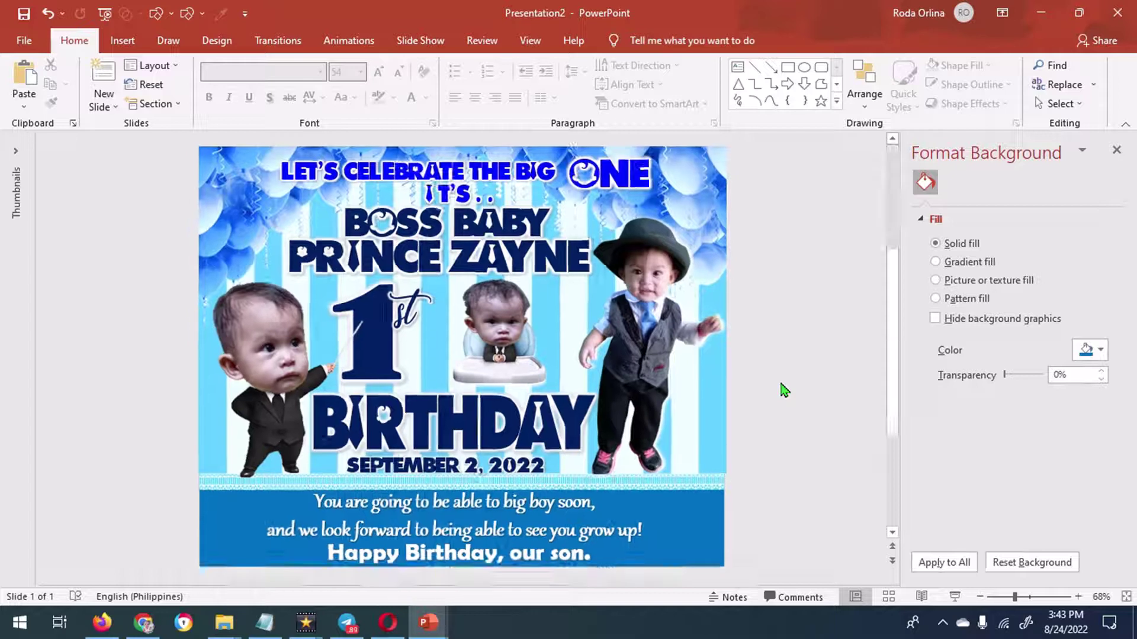
Step: Export just the current slide as PNG image Presentation2.png into C:\Dhada\PRINCE
left_click(22, 43)
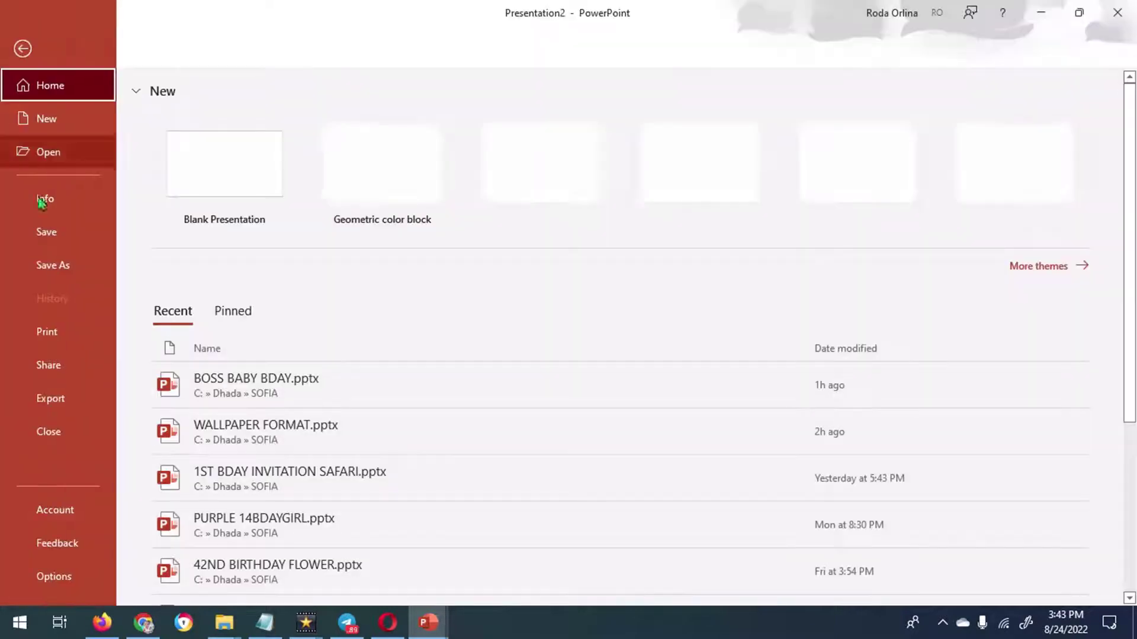
left_click(54, 399)
left_click(221, 305)
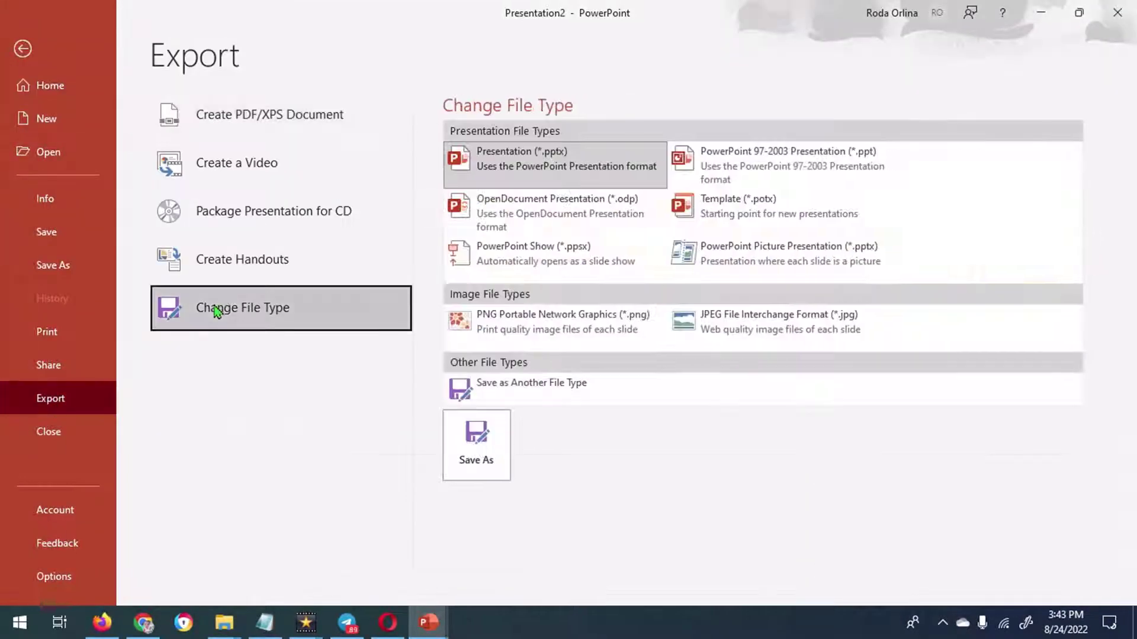
left_click(479, 453)
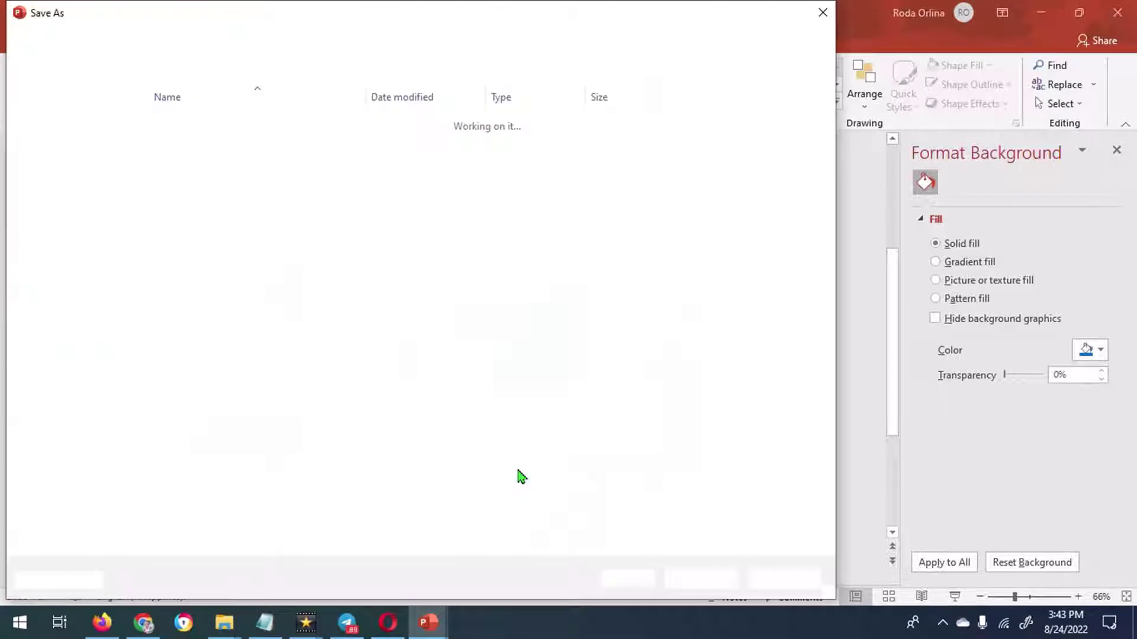
left_click(74, 349)
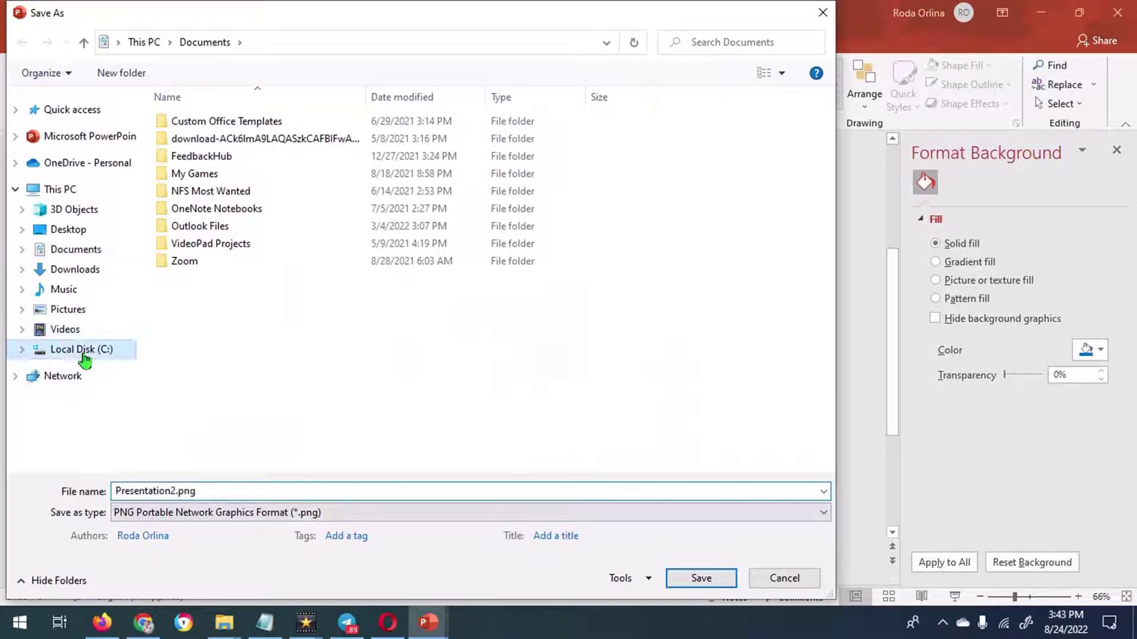
scroll(473, 320, "down", 2)
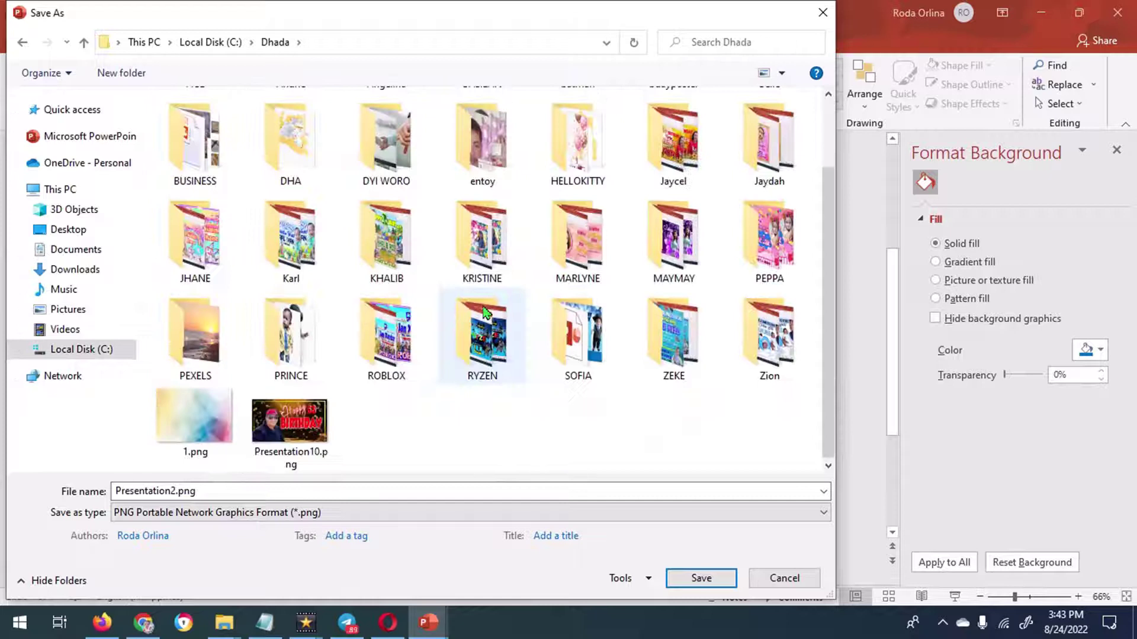
double_click(312, 335)
left_click(239, 490)
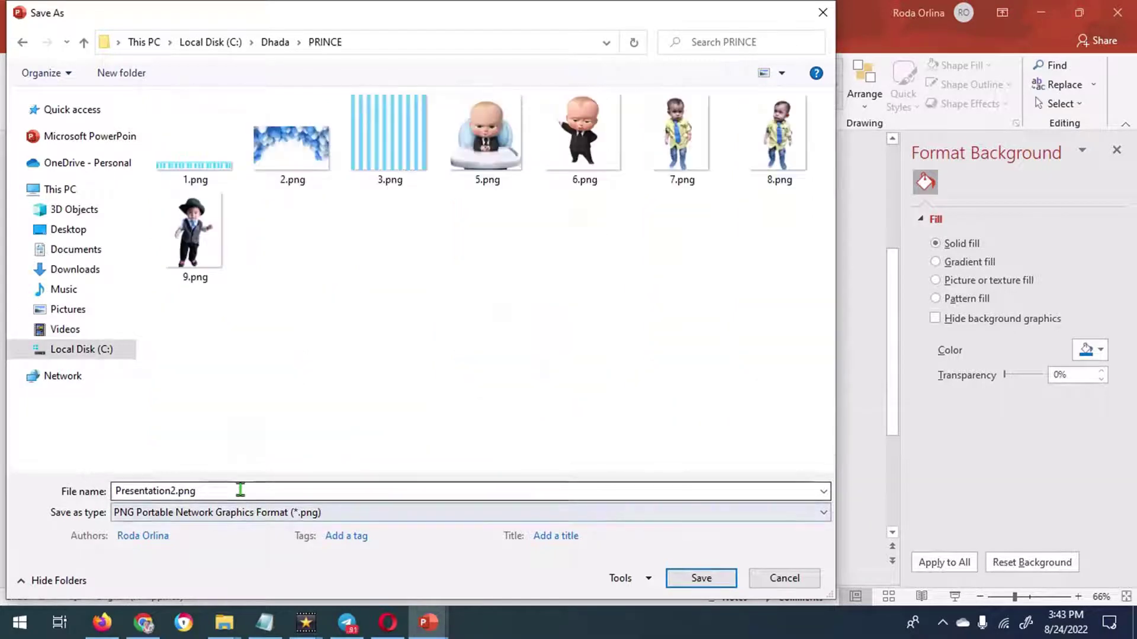
left_click(698, 578)
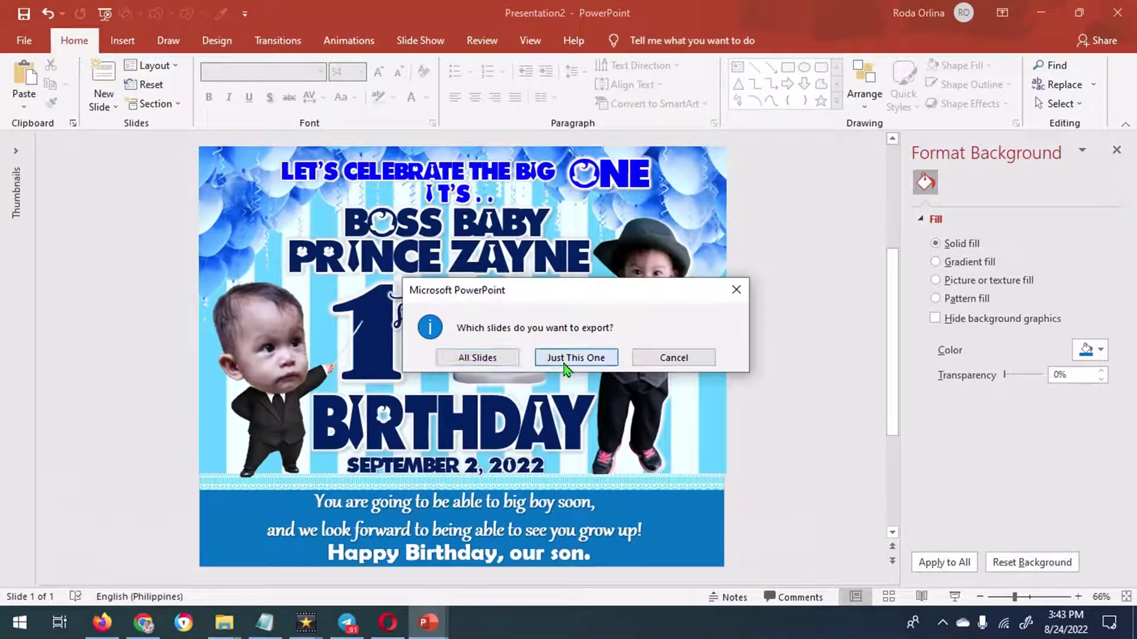
left_click(565, 367)
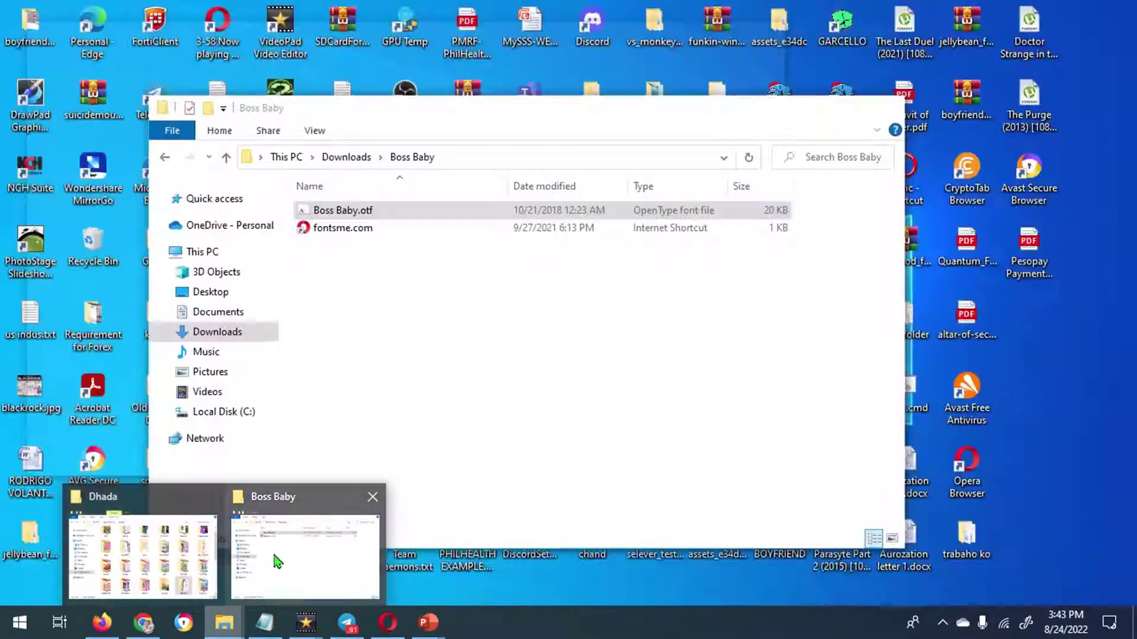
Step: In File Explorer, open the PRINCE folder and view the exported Presentation2 image
mouse_move(223, 623)
left_click(145, 545)
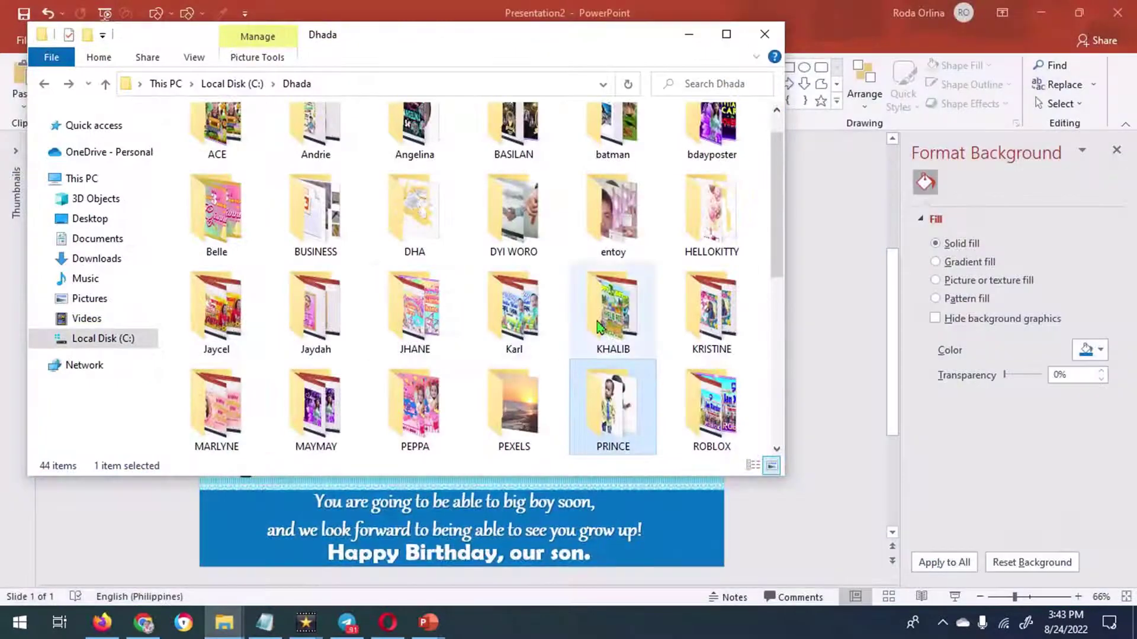
double_click(613, 408)
double_click(722, 255)
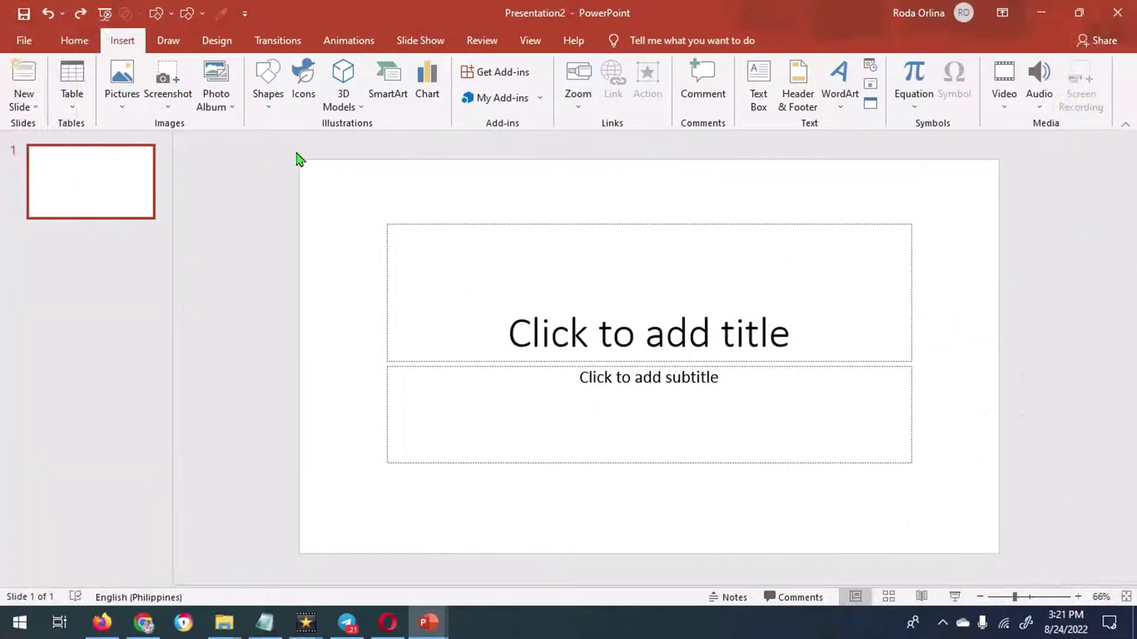
Step: Resize the slide to 4:3 (10 in × 7.5 in) with Ensure Fit and apply the Blank layout
left_click(220, 45)
left_click(1015, 83)
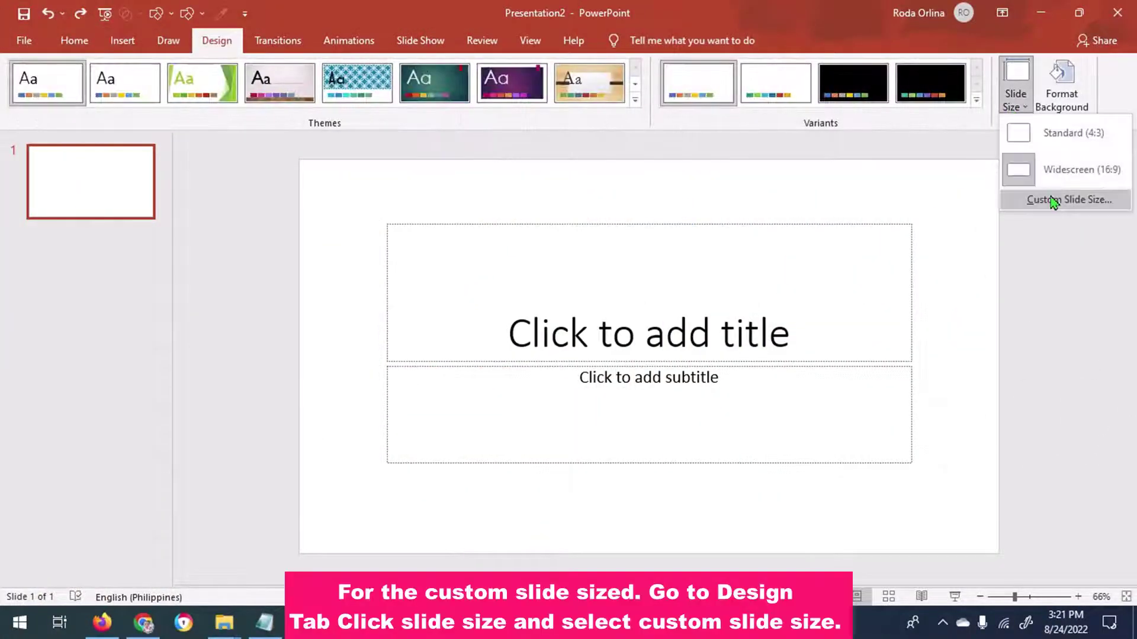
left_click(1050, 197)
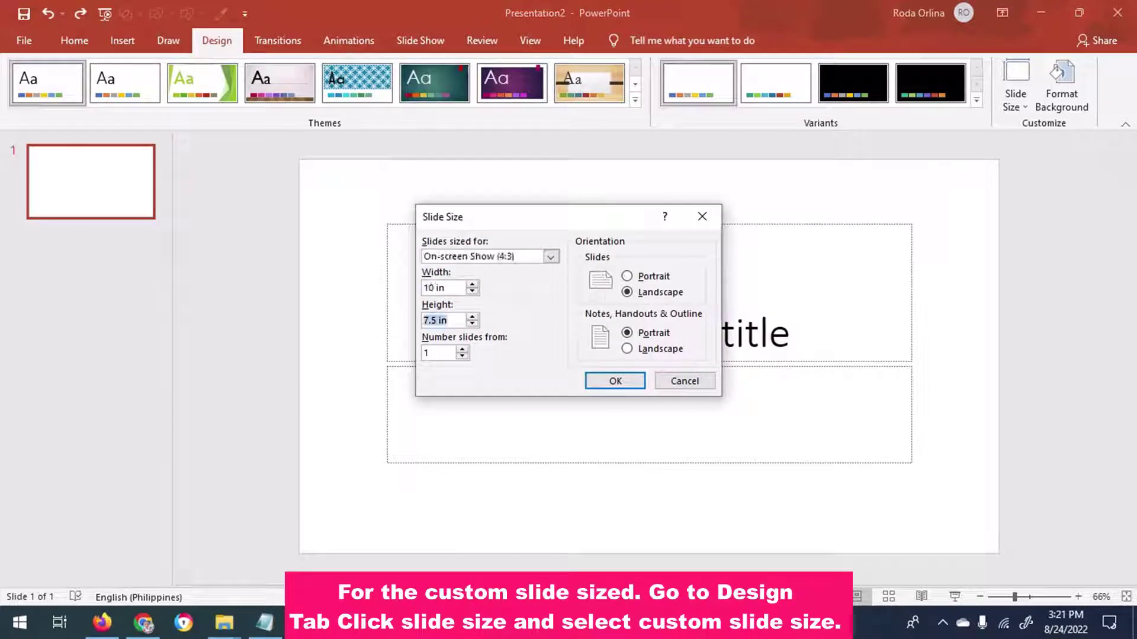
left_click(601, 382)
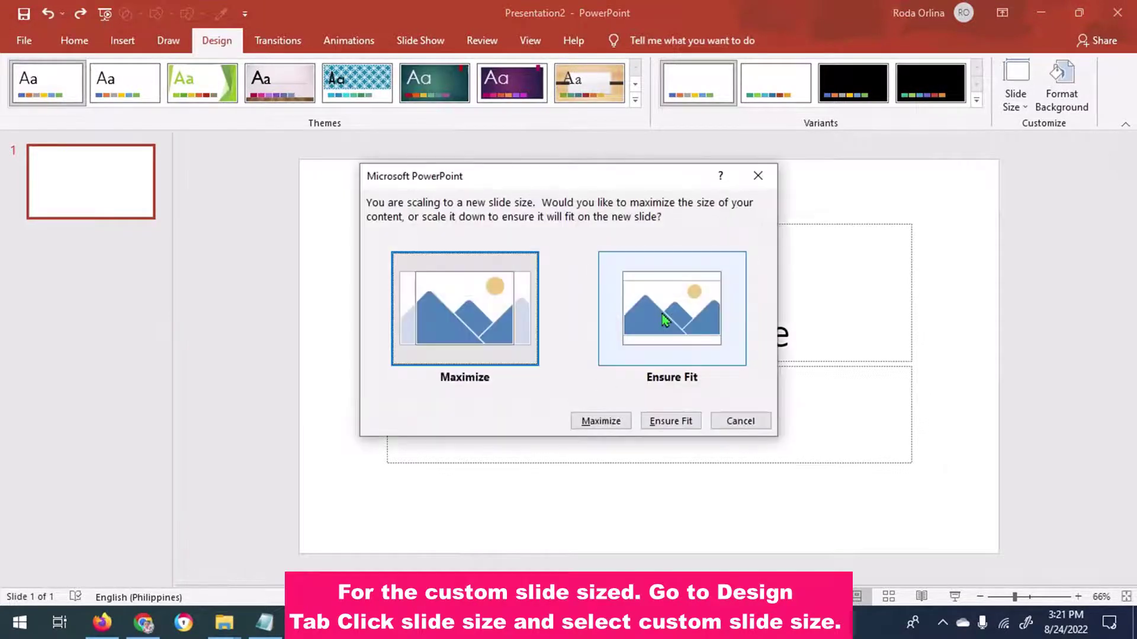
left_click(667, 317)
right_click(464, 181)
mouse_move(506, 237)
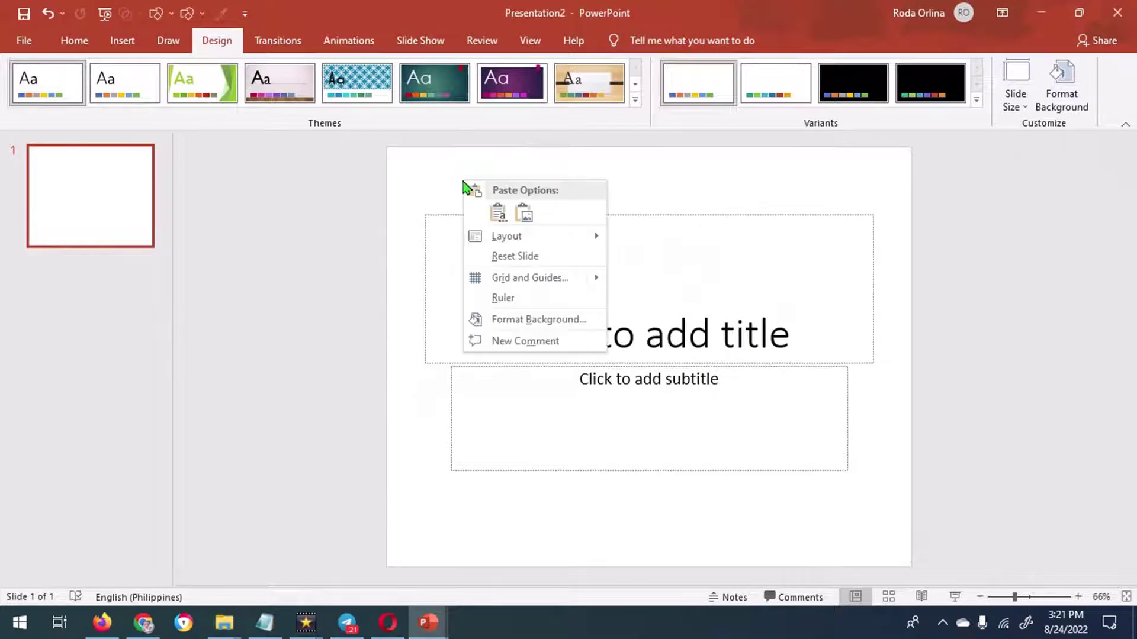
left_click(661, 515)
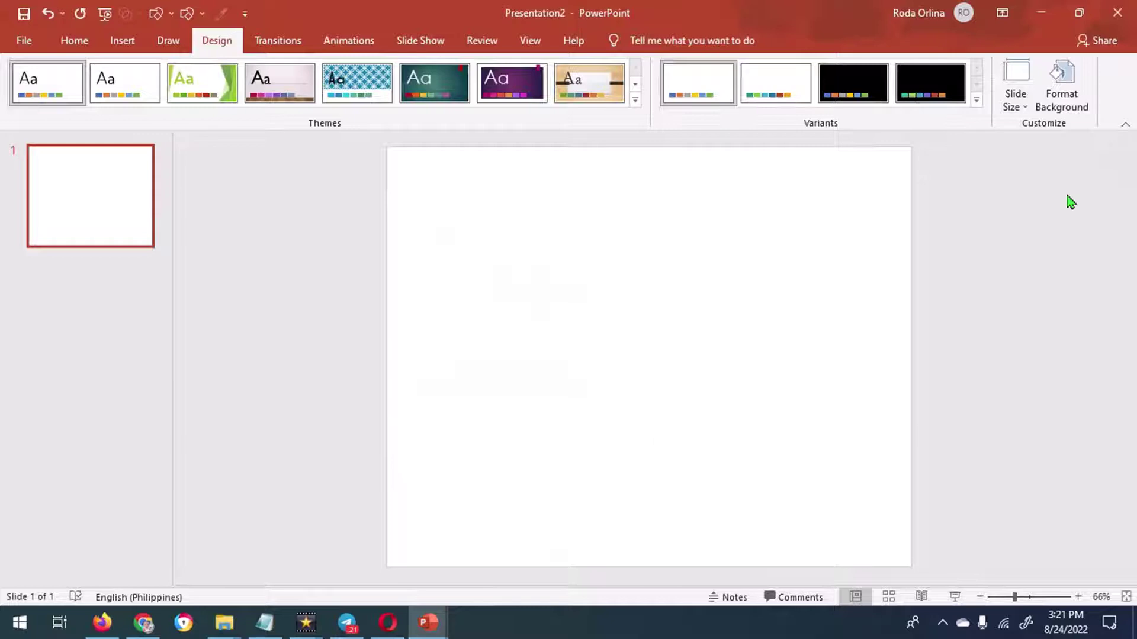
Step: Fill the slide background with solid blue
left_click(1061, 89)
left_click(1087, 350)
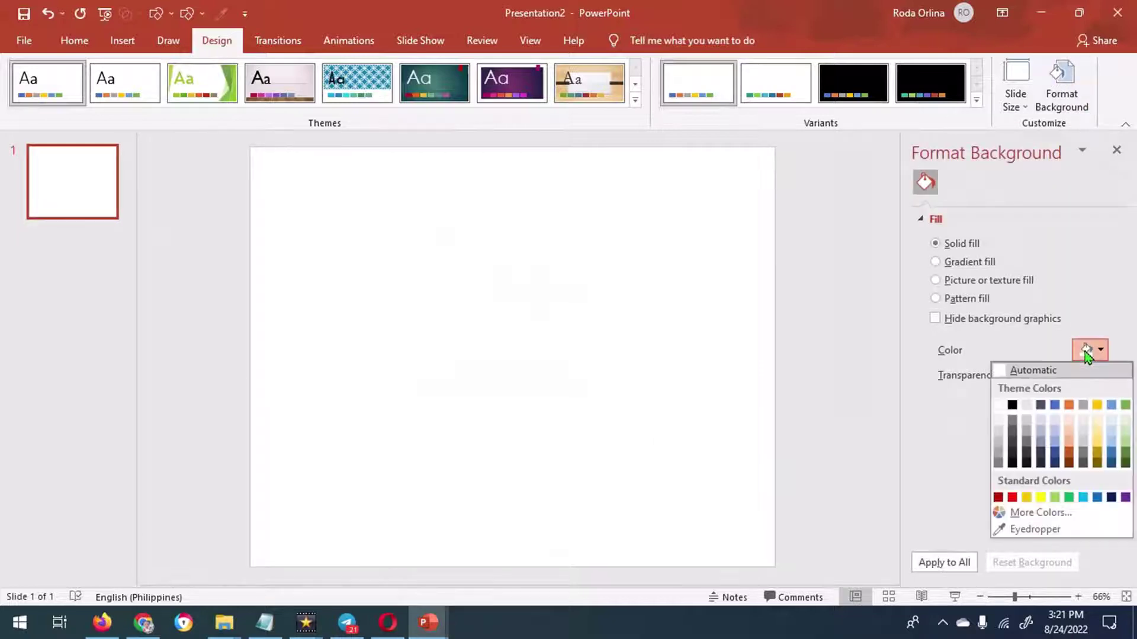
left_click(1097, 497)
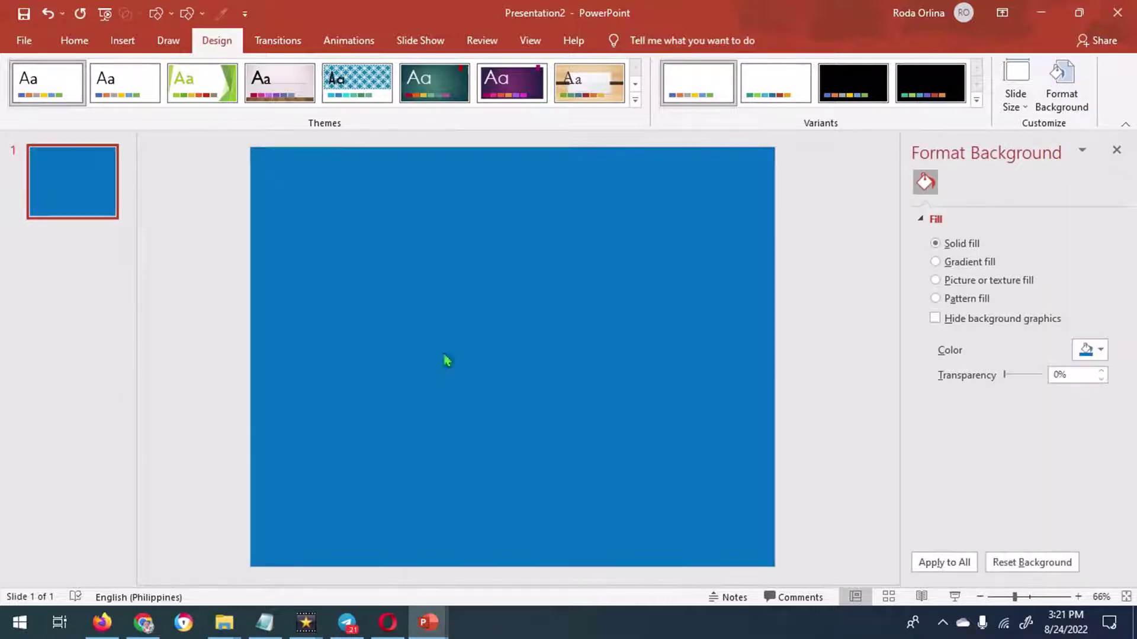
Step: Insert the striped picture 3.png and stretch it full width across the slide's upper part
left_click(122, 41)
left_click(122, 88)
left_click(142, 145)
double_click(778, 156)
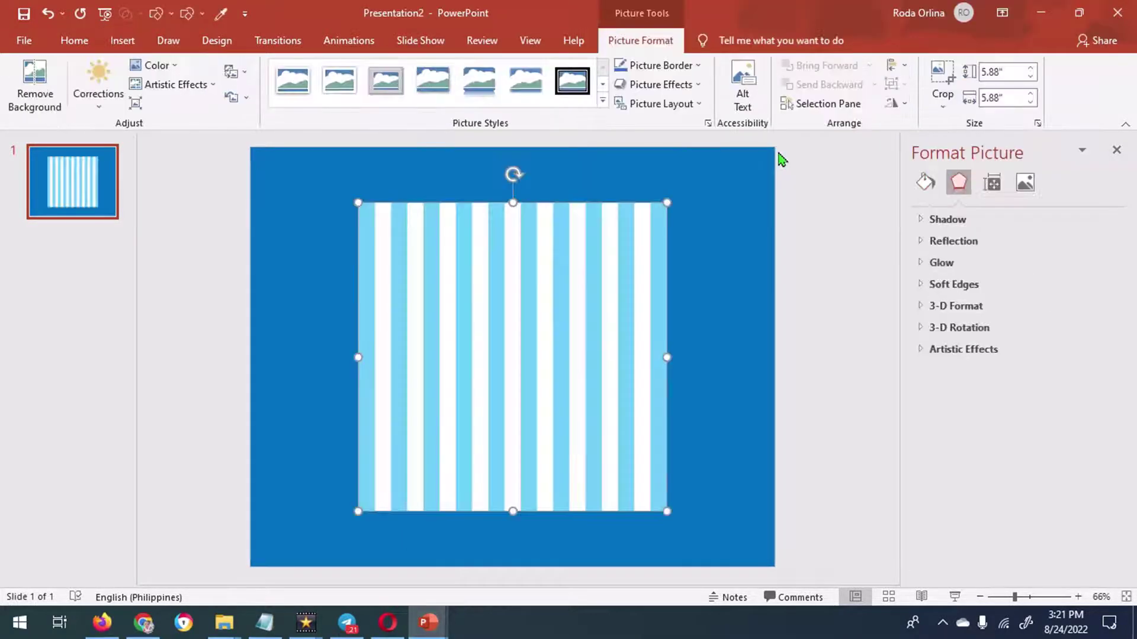
left_click_drag(468, 348, 394, 278)
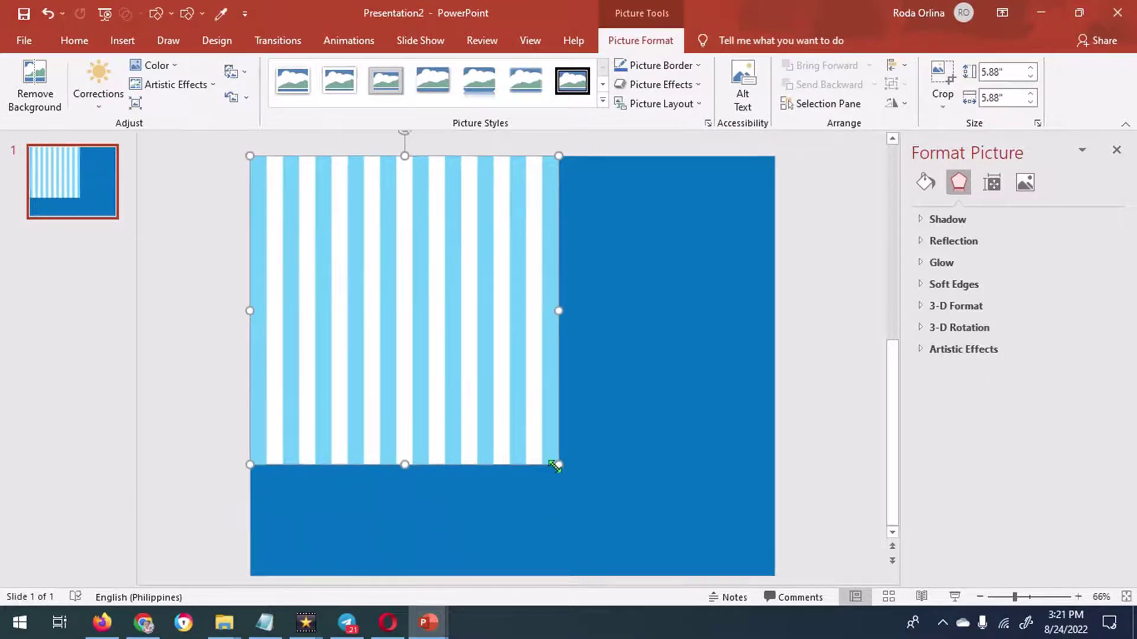
left_click_drag(559, 312, 775, 328)
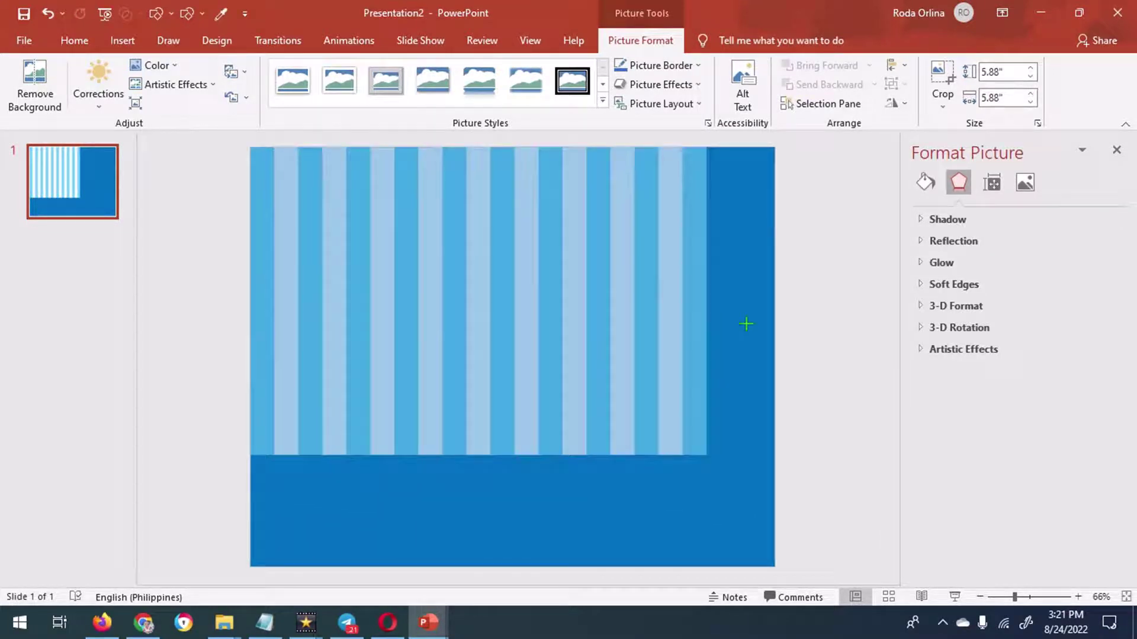
left_click_drag(513, 466, 515, 487)
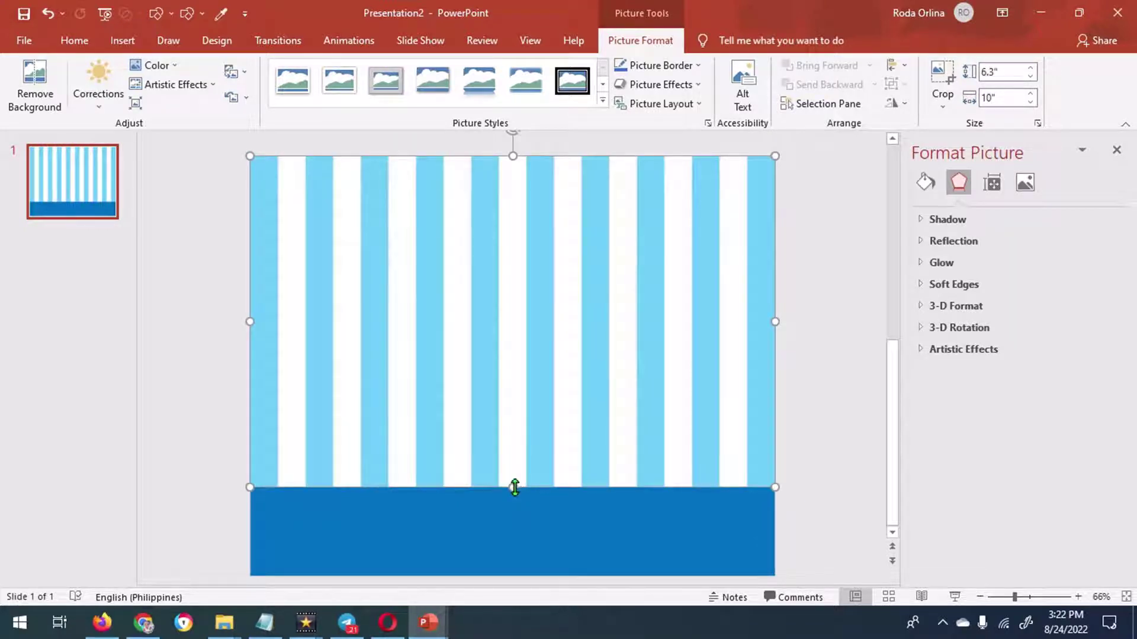
mouse_move(512, 487)
left_mouse_down()
mouse_move(512, 507)
mouse_move(510, 485)
left_mouse_up()
Step: Insert the balloons picture 2.png and move it to the top of the slide
left_click(829, 464)
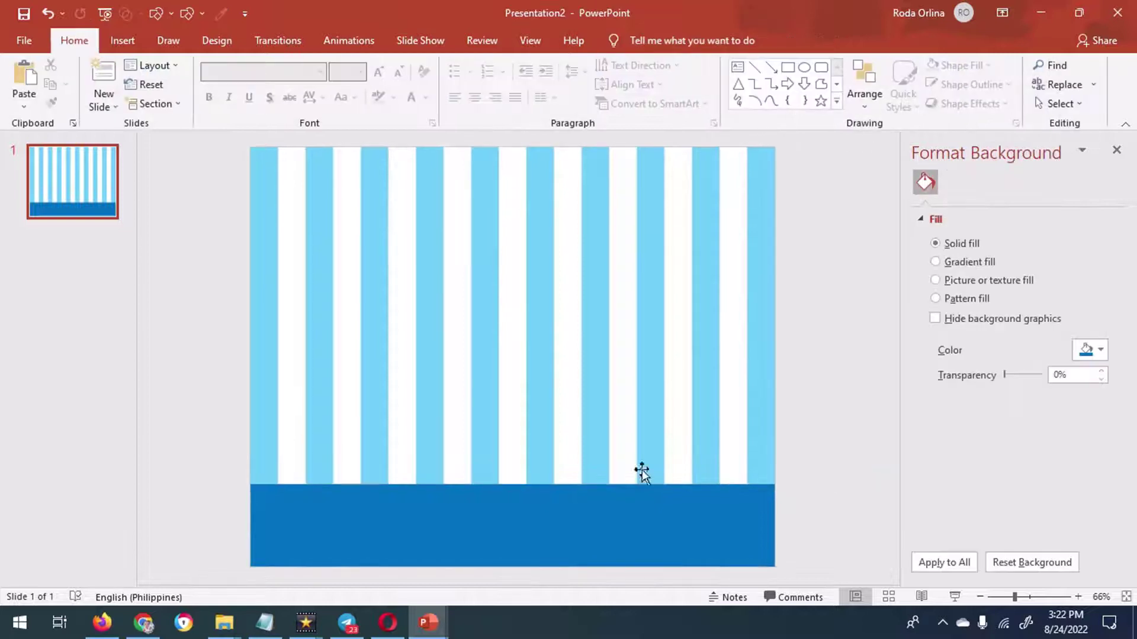
left_click(127, 45)
left_click(124, 110)
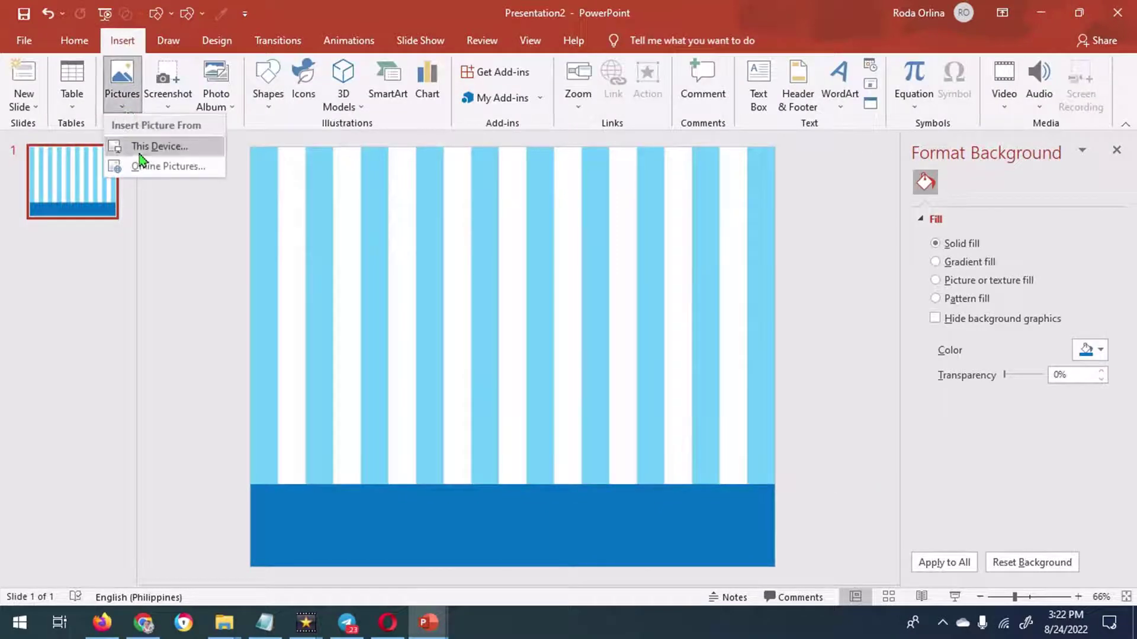
left_click(145, 146)
double_click(689, 147)
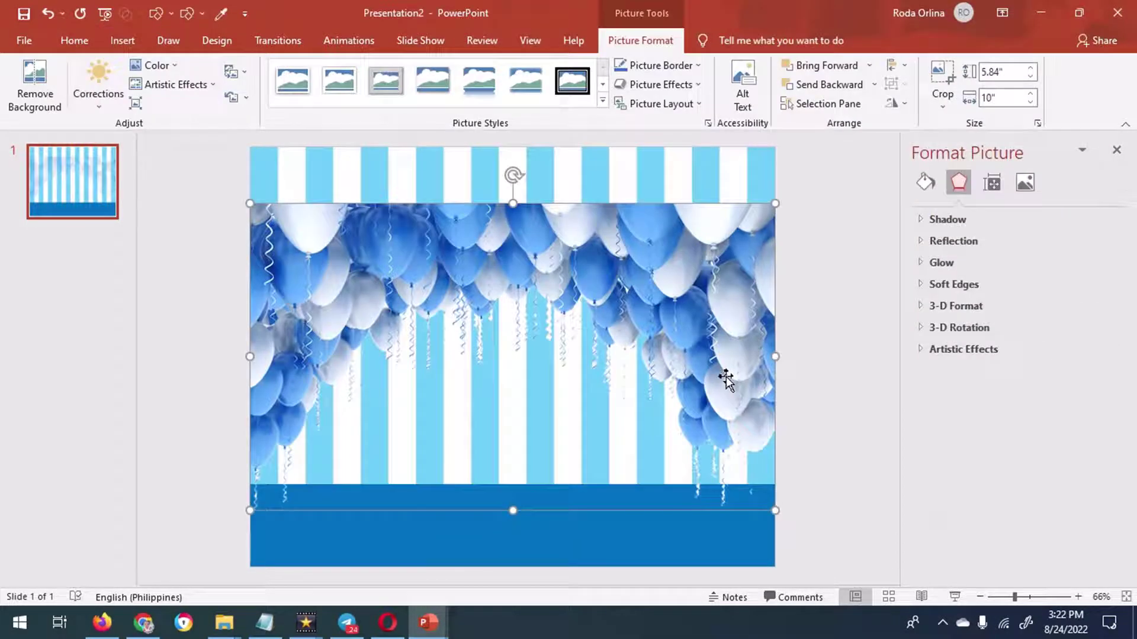
scroll(750, 324, "down", 2, "ctrl")
mouse_move(664, 313)
left_mouse_down()
mouse_move(664, 202)
mouse_move(645, 232)
left_mouse_up()
Step: Crop the top strip off the balloons and recolour them with a 4700 K colour tone
left_click(942, 89)
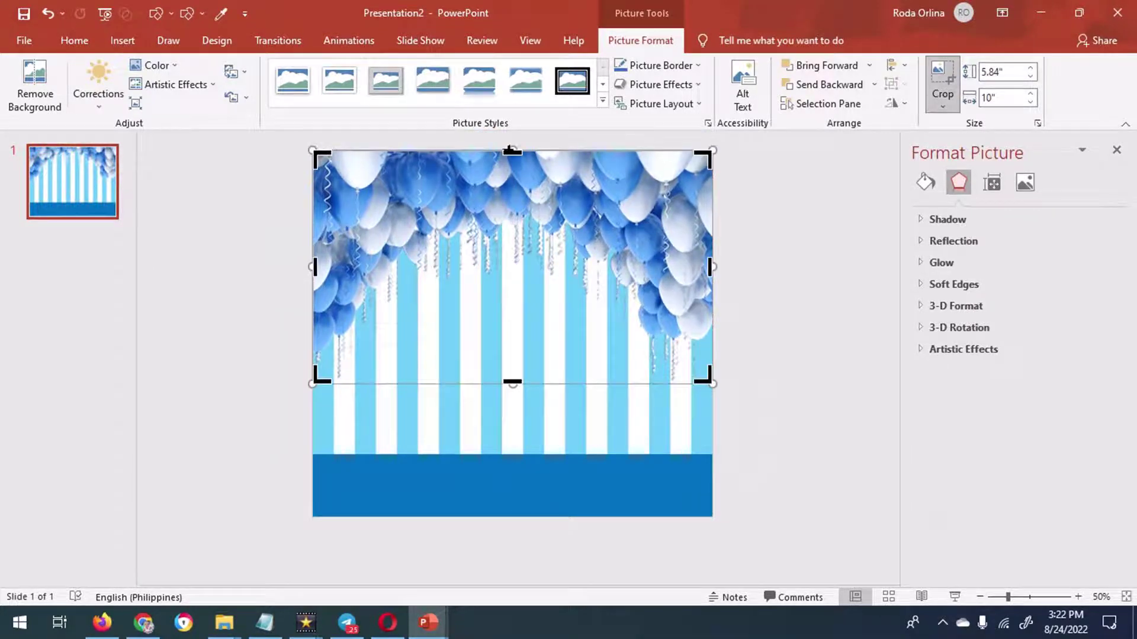
left_click_drag(513, 151, 513, 188)
left_click(792, 237)
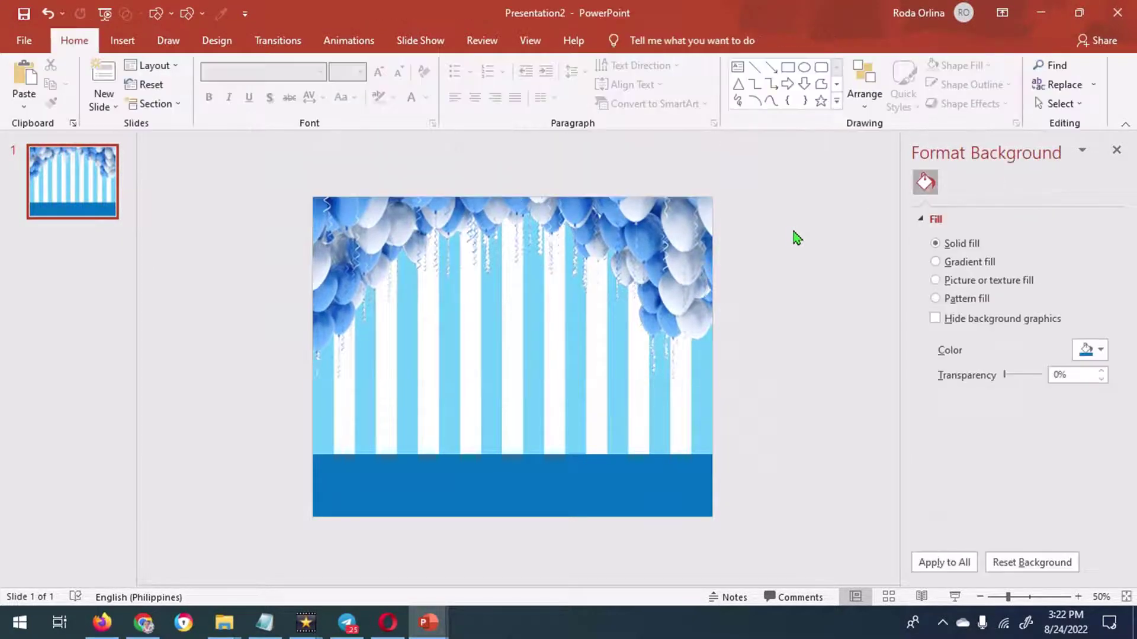
double_click(592, 249)
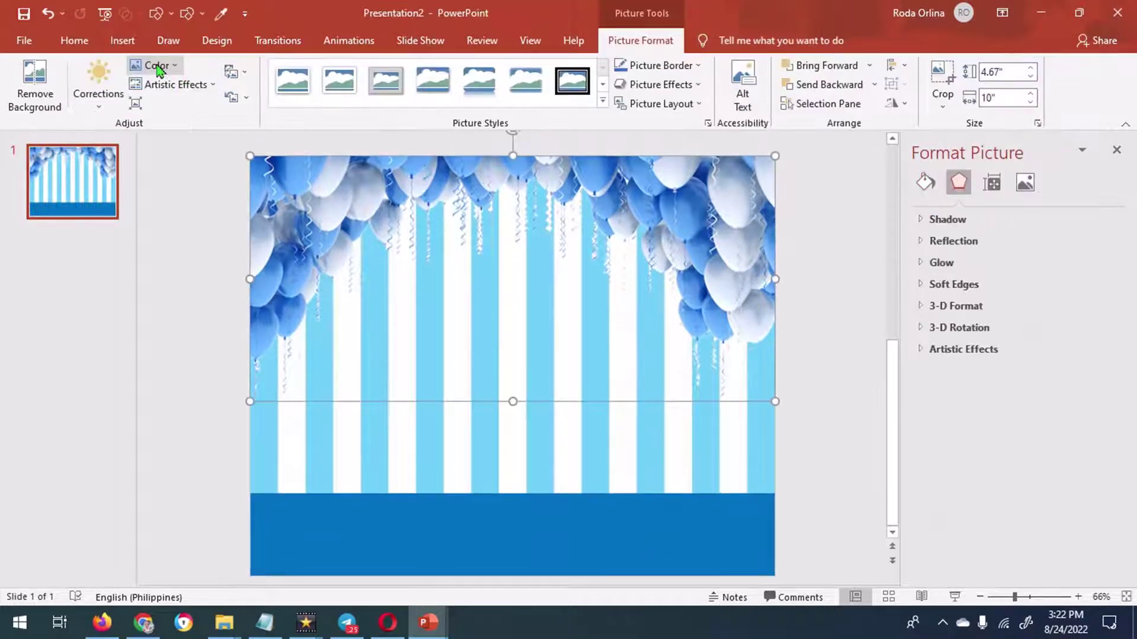
left_click(152, 65)
left_click(170, 183)
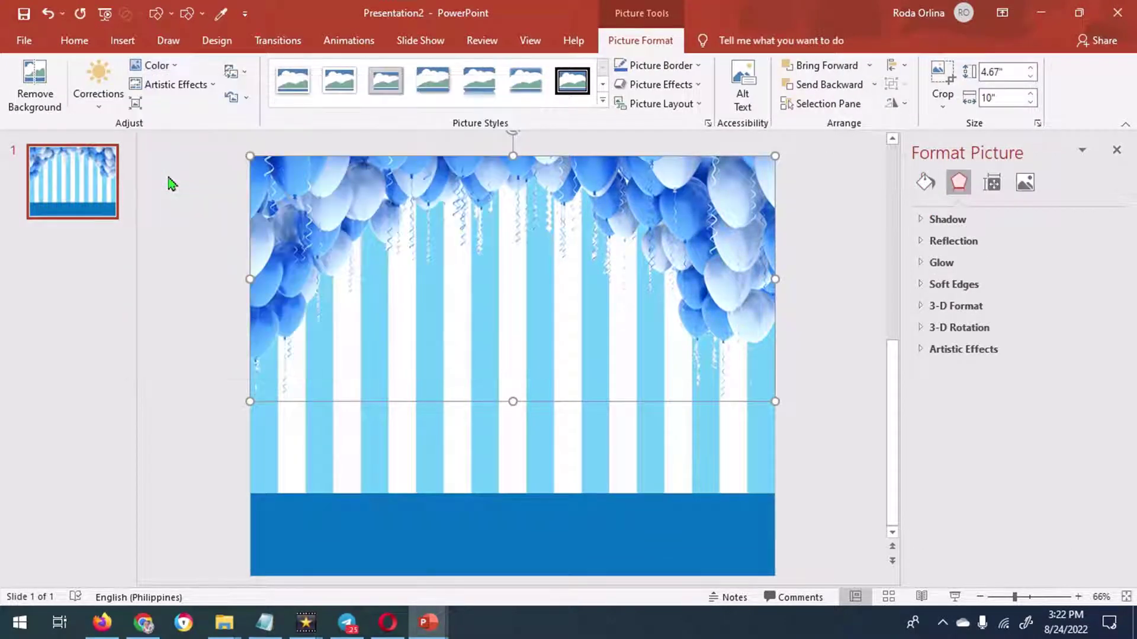
Step: Insert the stripe picture 1.png and move it onto the dark-blue band
left_click(128, 40)
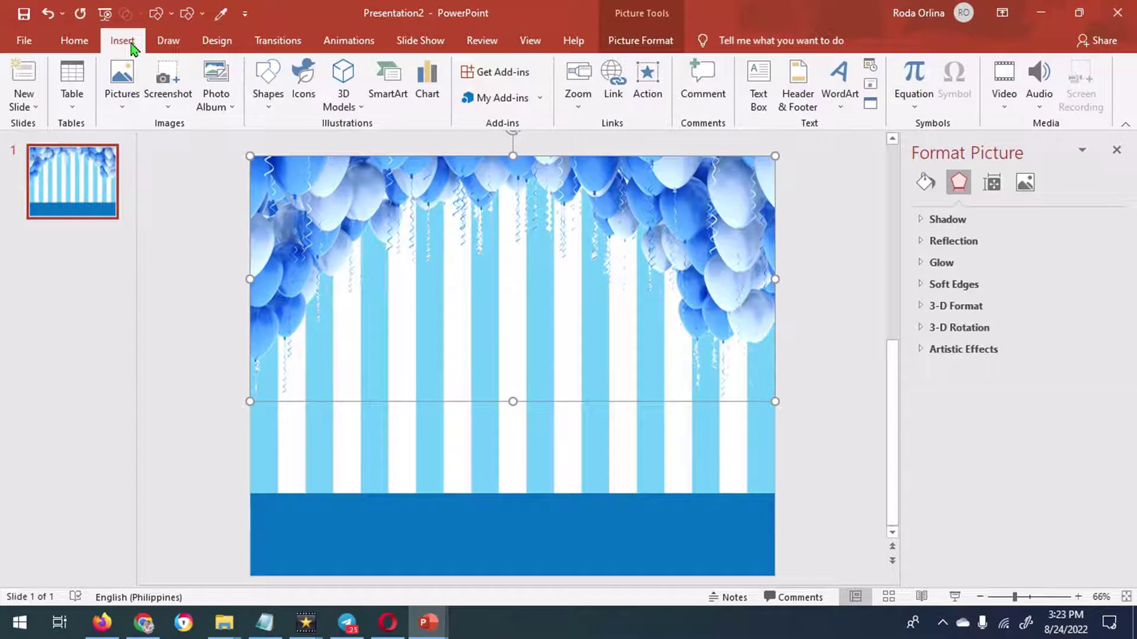
left_click(125, 109)
left_click(142, 135)
double_click(611, 181)
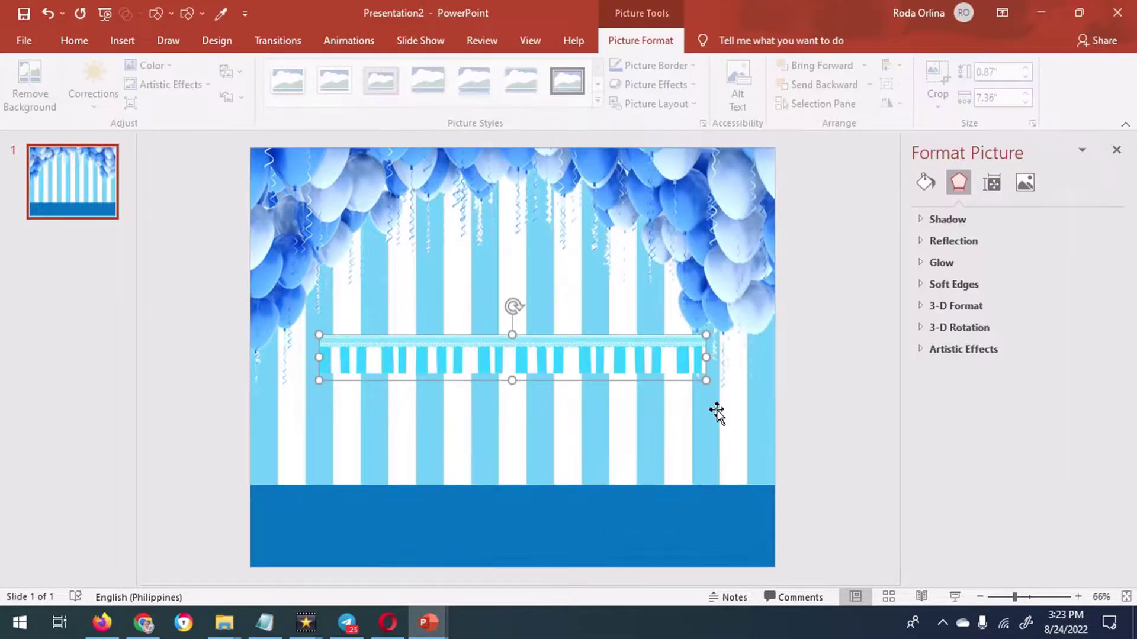
left_click_drag(598, 354, 578, 513)
Step: Crop the stripe picture down to a thin strip and flip it upside down
left_click(942, 89)
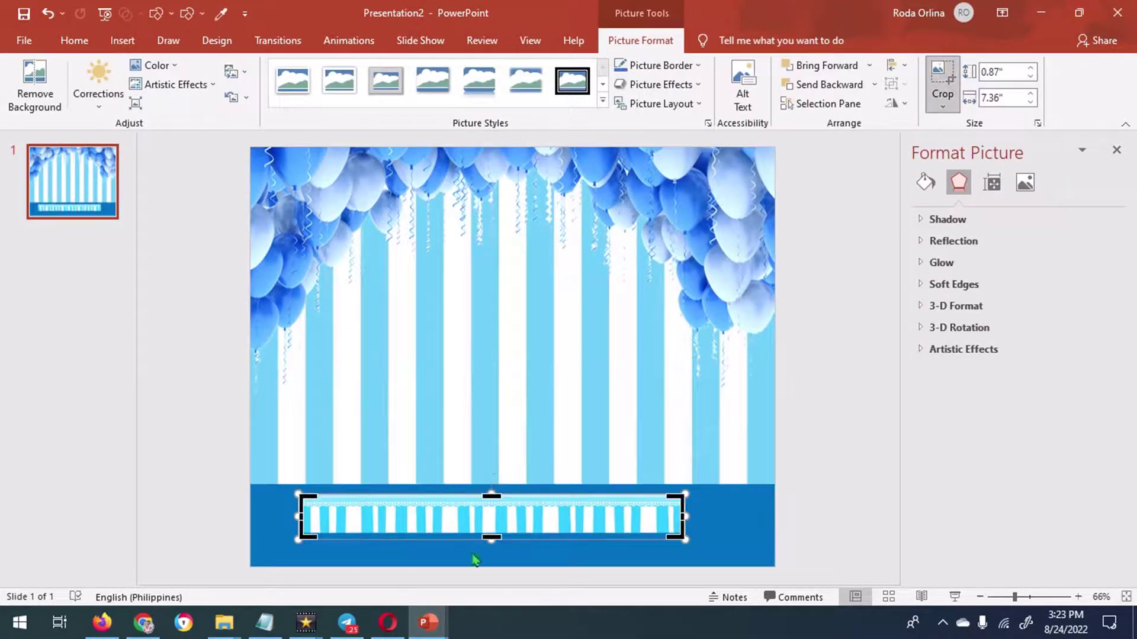
left_click_drag(492, 533, 493, 510)
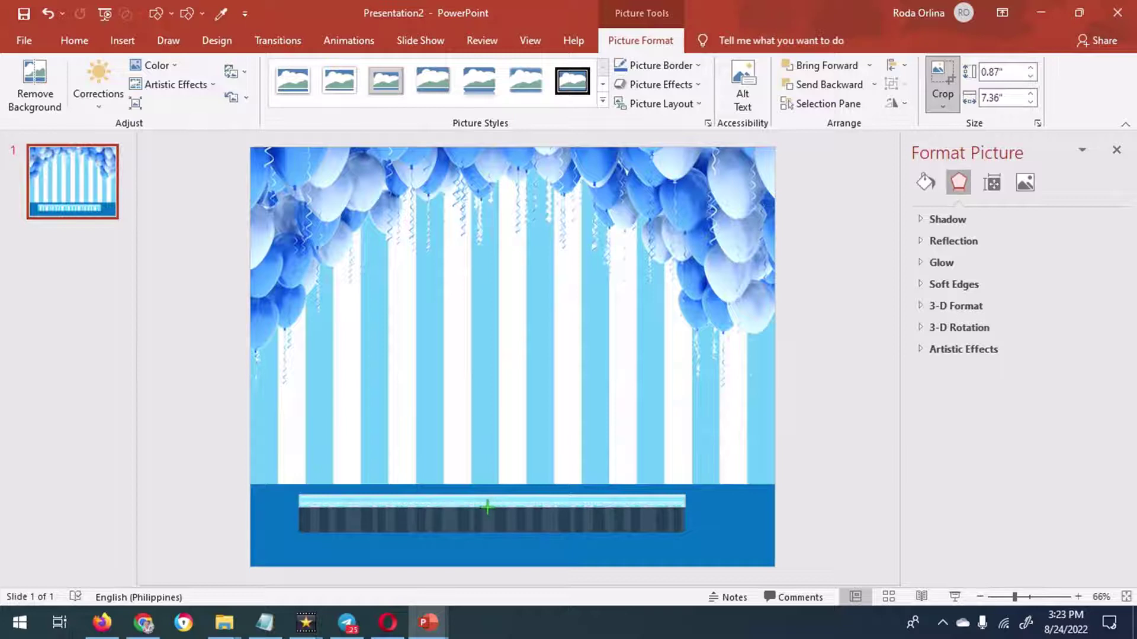
left_click(811, 495)
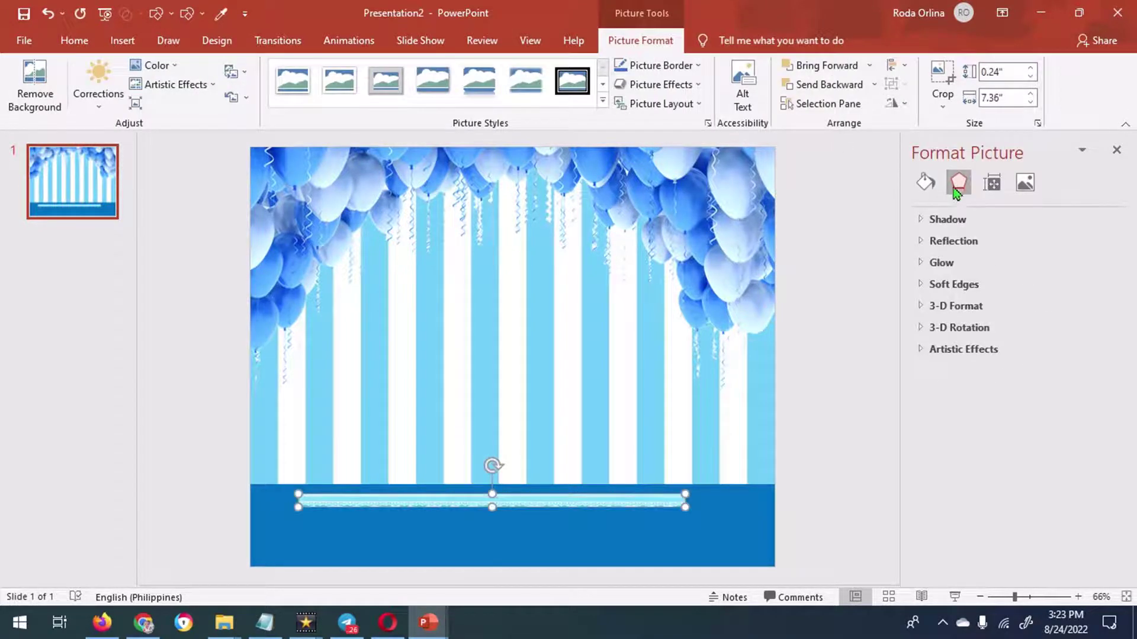
left_click(905, 103)
left_click(924, 166)
Step: Stretch the strip to the full 10 in width along the band's top edge and flip it vertically
left_click_drag(492, 500, 442, 486)
left_click_drag(634, 493, 772, 501)
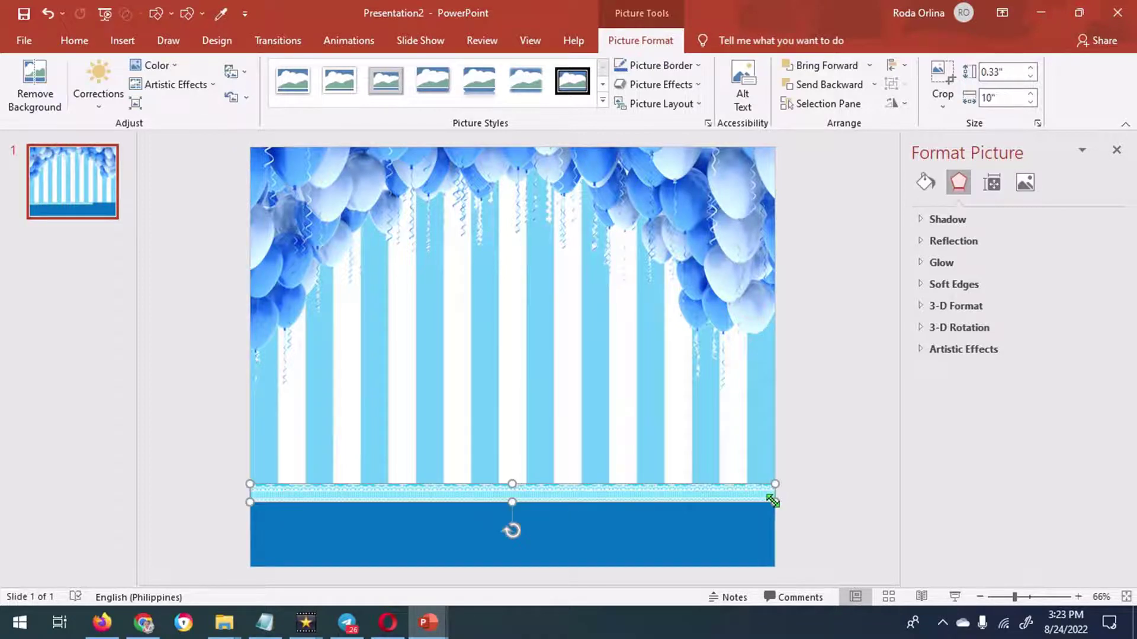
left_click(942, 72)
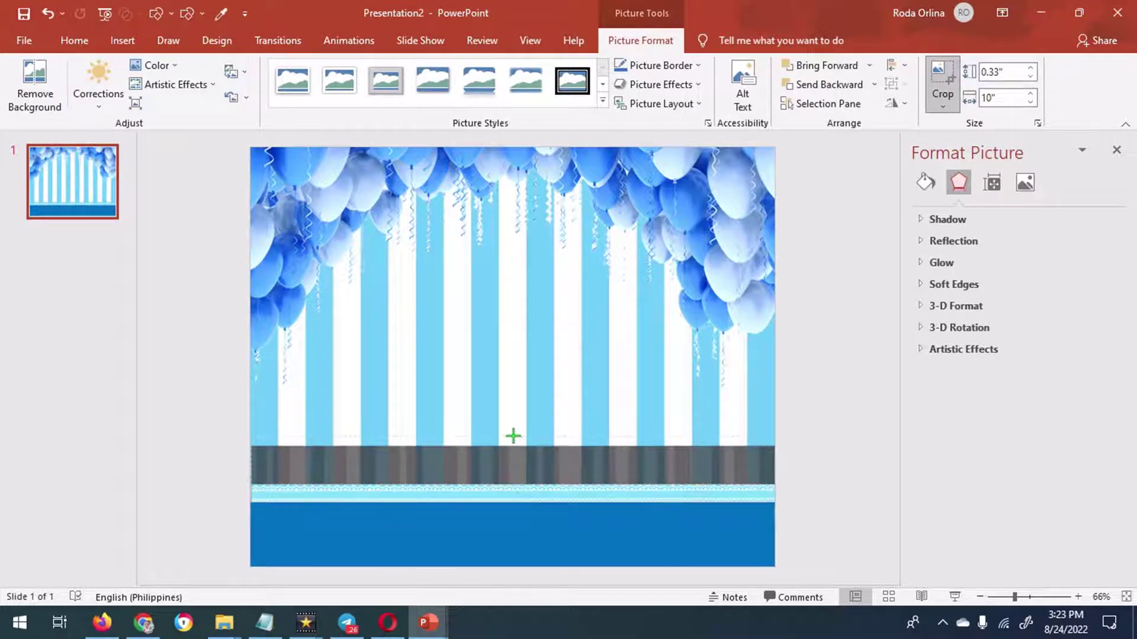
left_click(839, 411)
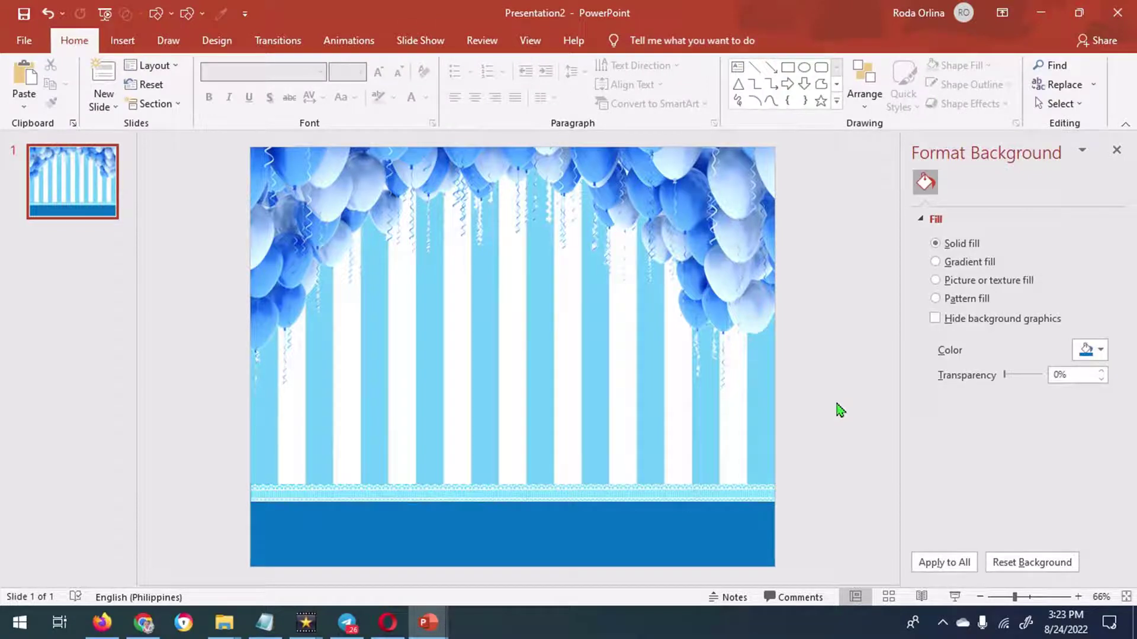
double_click(675, 496)
left_click(882, 104)
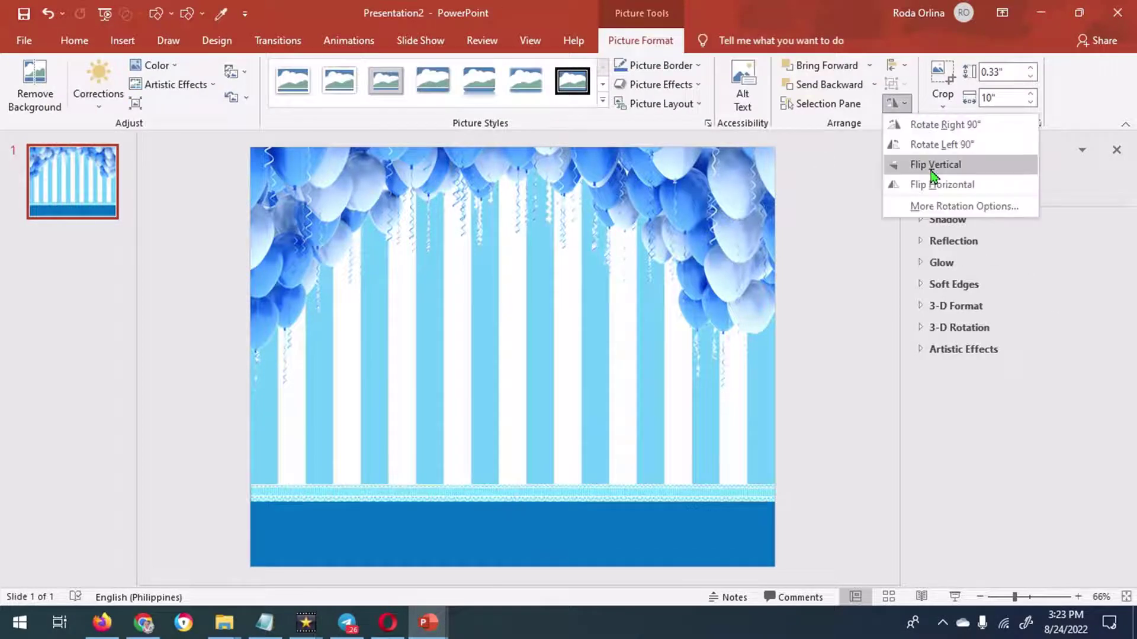
left_click(934, 180)
left_click(816, 405)
left_click(122, 40)
Step: Insert the baby photo 9.png, crop it, and size it to stand on the strip at right
left_click(122, 83)
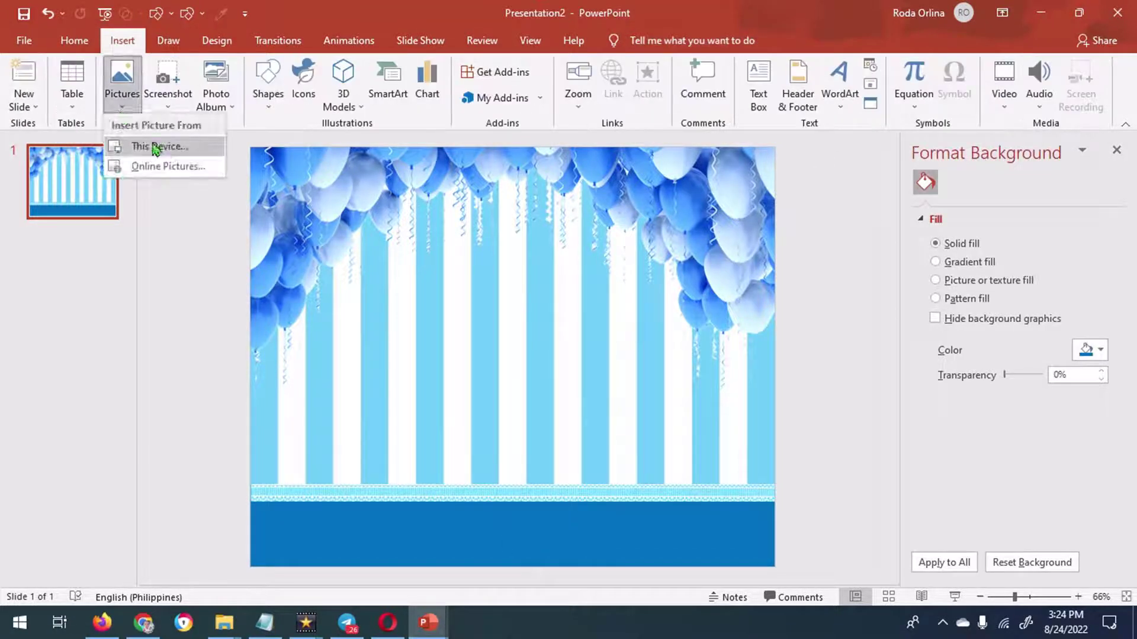
left_click(155, 148)
double_click(691, 231)
mouse_move(504, 379)
left_mouse_down()
mouse_move(695, 385)
mouse_move(672, 394)
left_mouse_up()
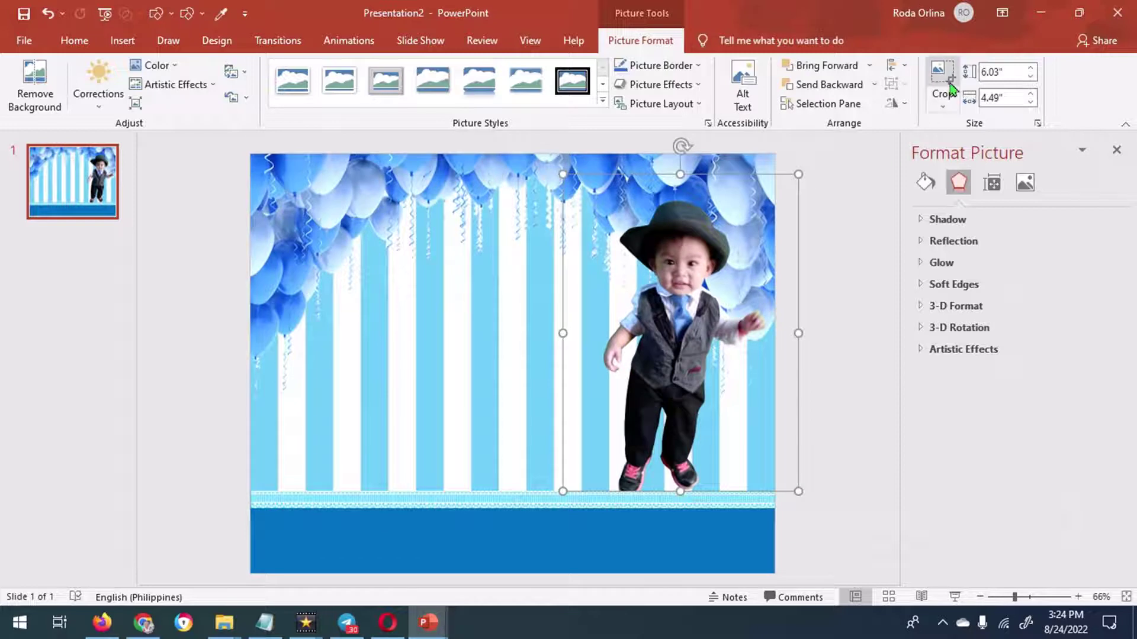
left_click(950, 87)
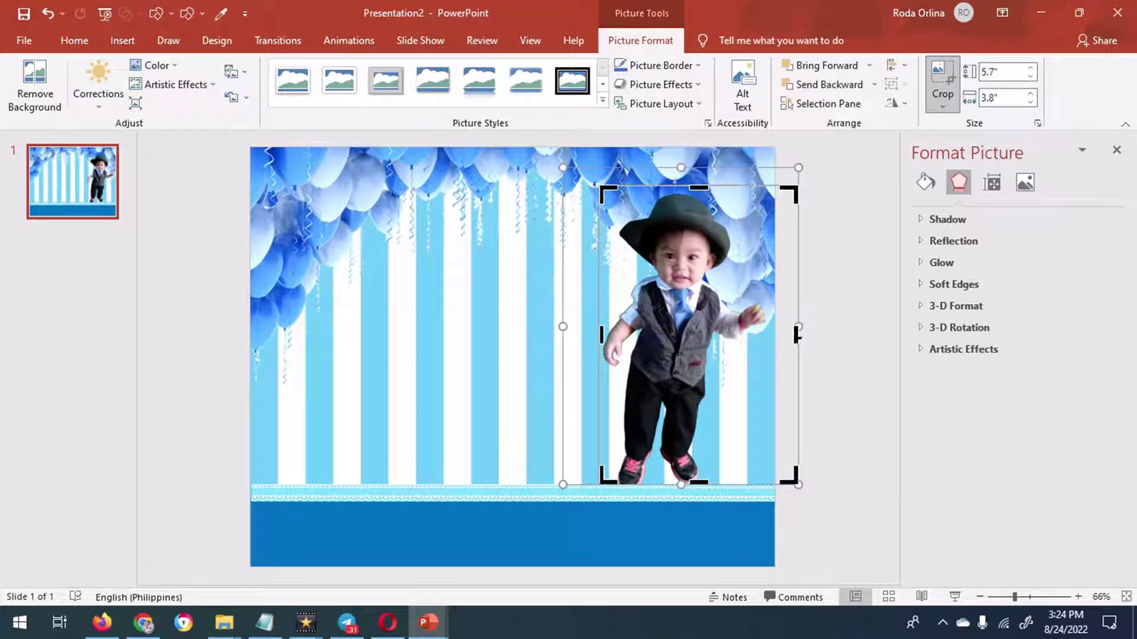
left_click(870, 345)
left_click(690, 347)
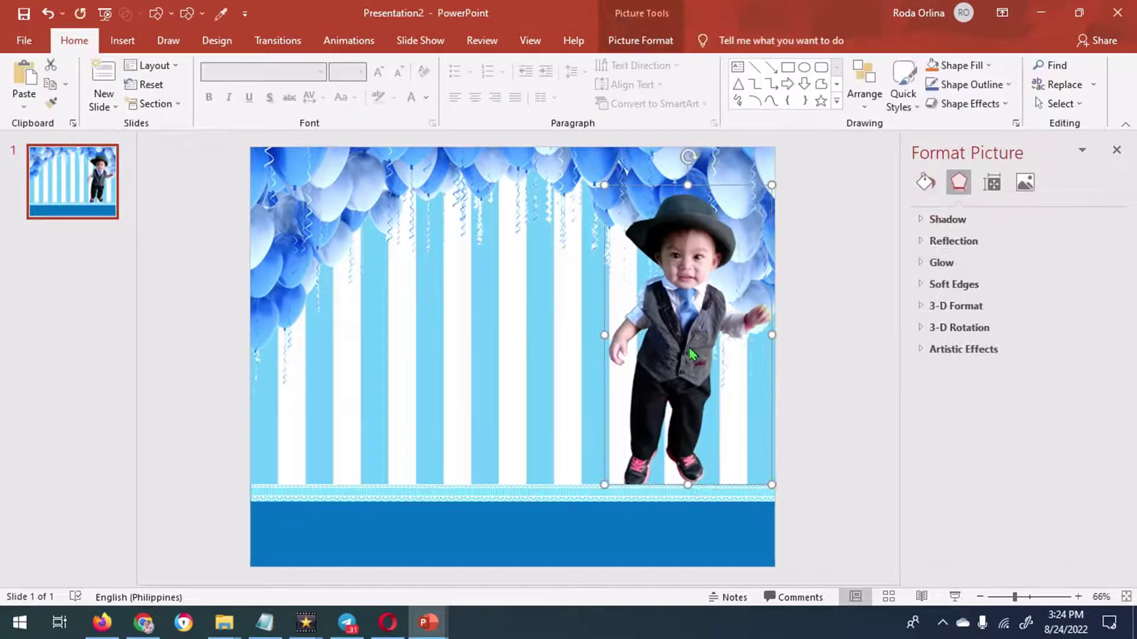
left_click_drag(601, 181, 613, 197)
Step: Add a plain WordArt text box reading 'LET'S CELEBRATE THE BIG'
left_click(122, 40)
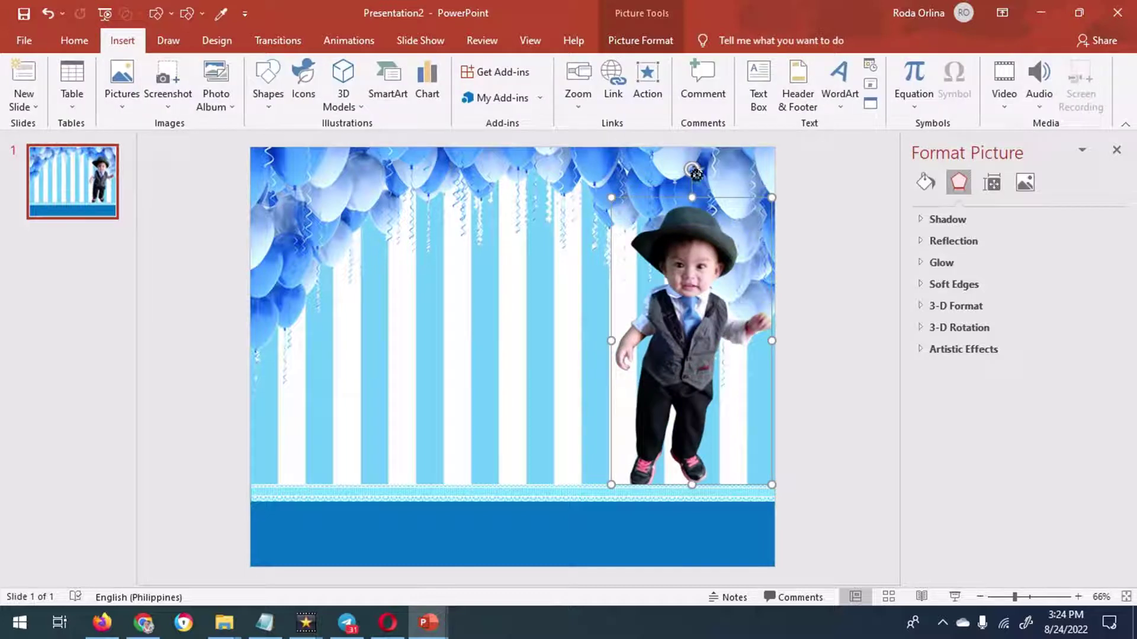
left_click(841, 88)
left_click(846, 142)
type("LET'S CELEBRATE ")
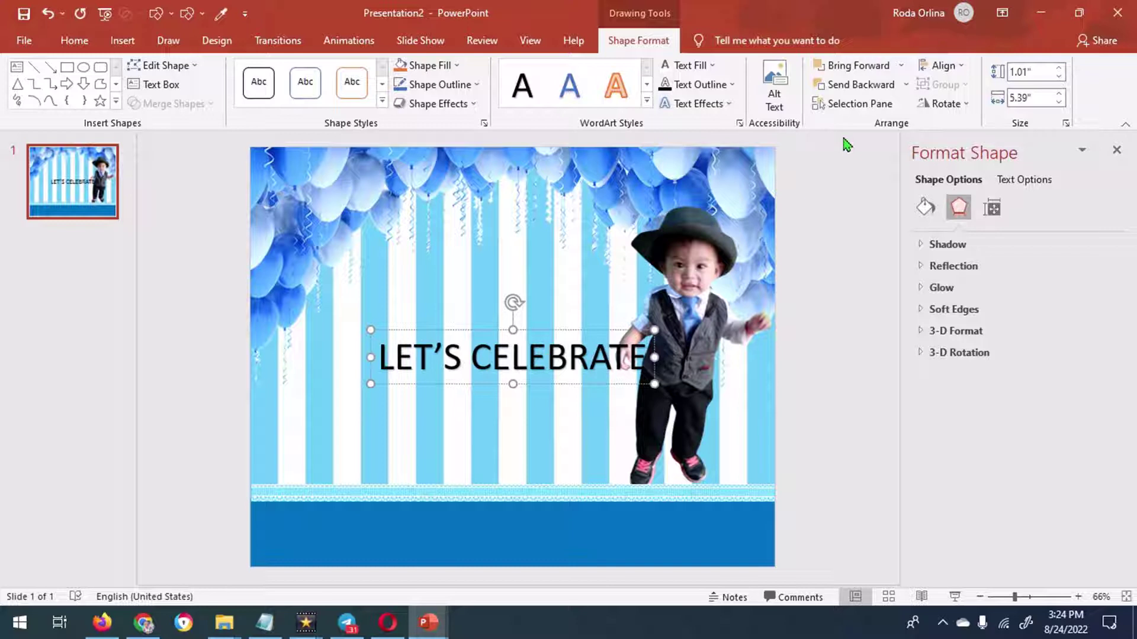
type("THE BIG")
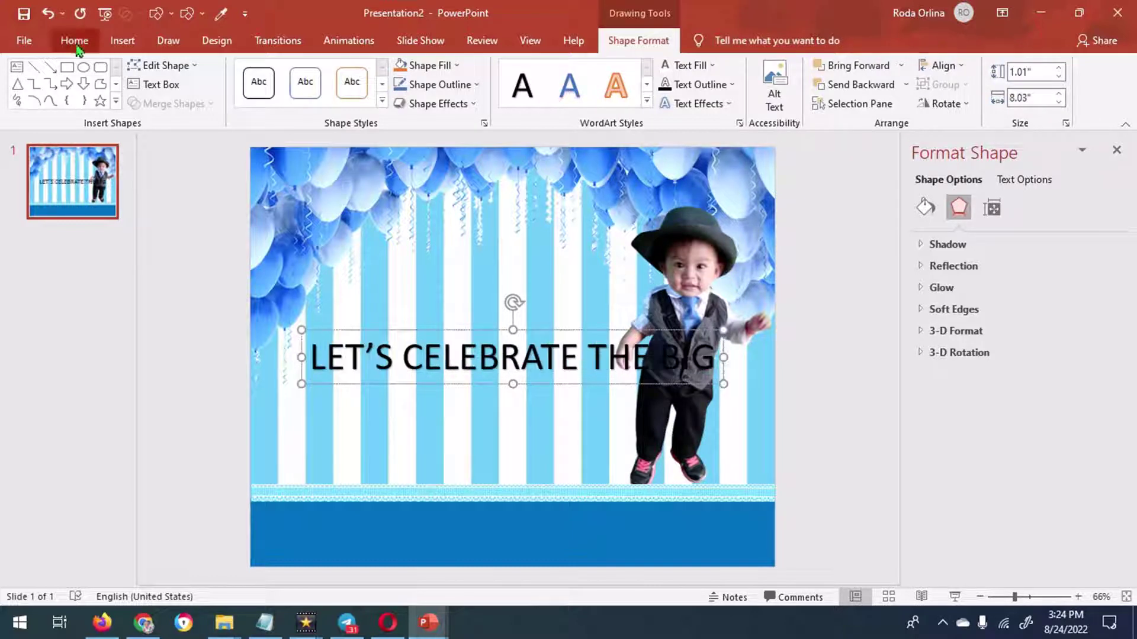
Step: Give the heading the Boss Baby font and a blue text fill
left_click(74, 40)
left_click(320, 71)
scroll(319, 237, "down", 10)
scroll(320, 249, "down", 5)
left_click(355, 261)
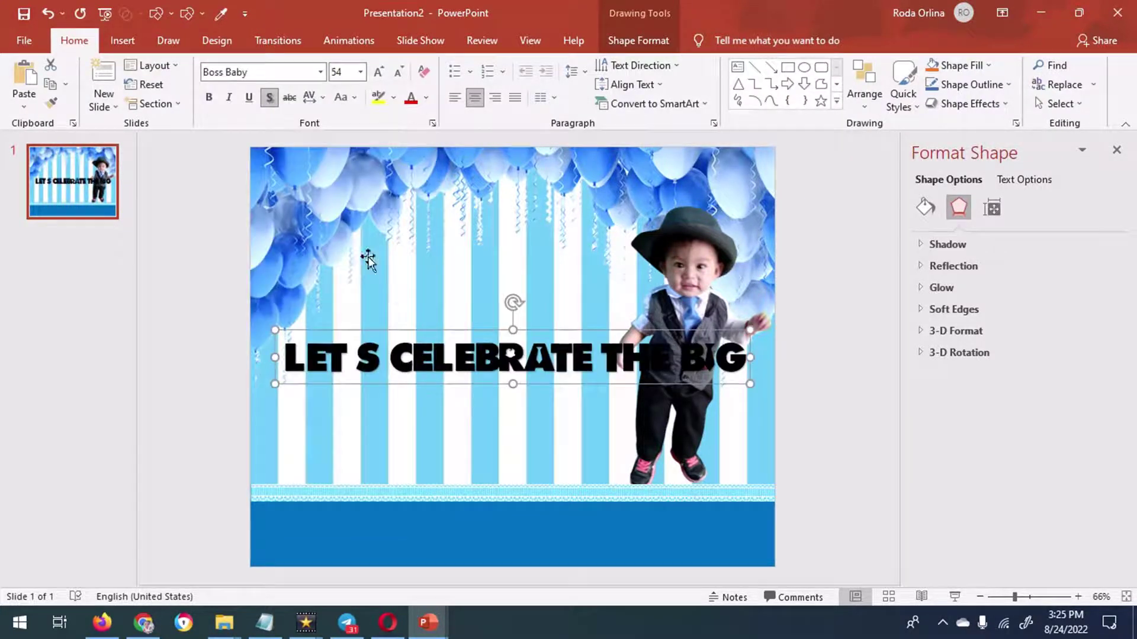
left_click(638, 40)
left_click(712, 65)
left_click(702, 231)
double_click(546, 254)
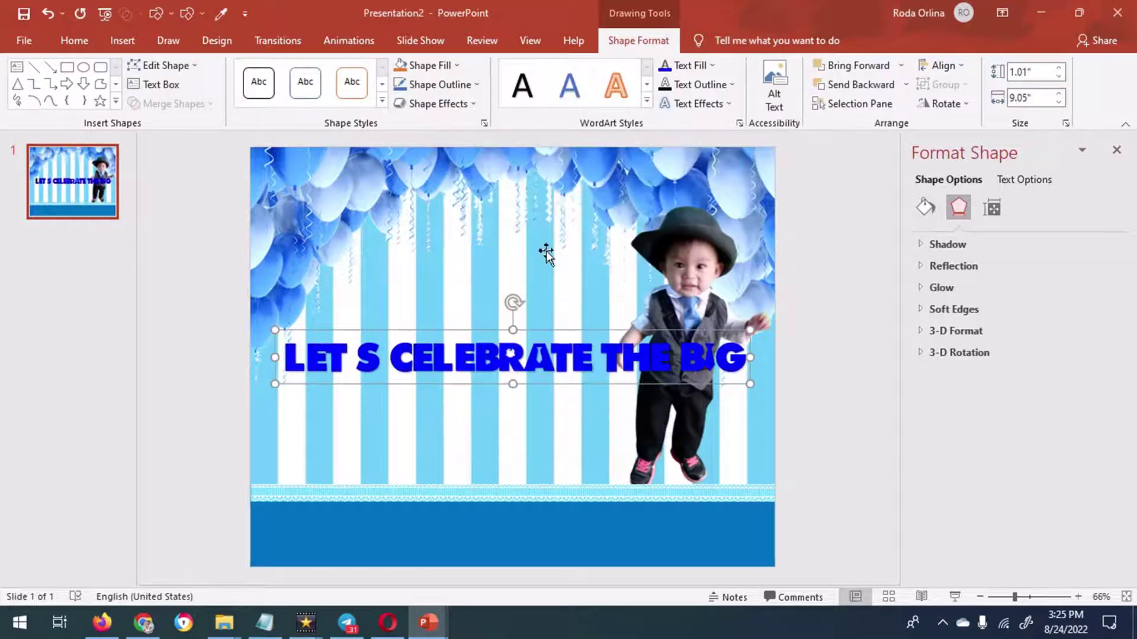
Step: Move the heading to the top of the slide and enlarge it to 36 pt
left_click(74, 40)
left_click(400, 72)
left_click(399, 73)
left_click(399, 73)
left_click(400, 73)
left_click(400, 72)
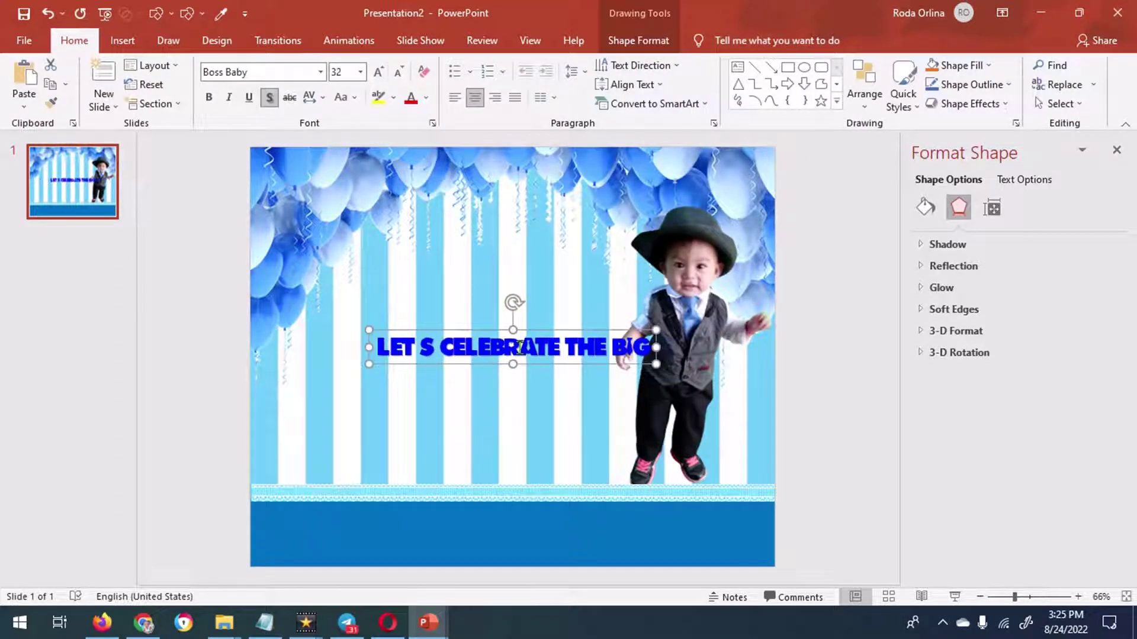
left_click_drag(520, 347, 474, 173)
left_click(377, 77)
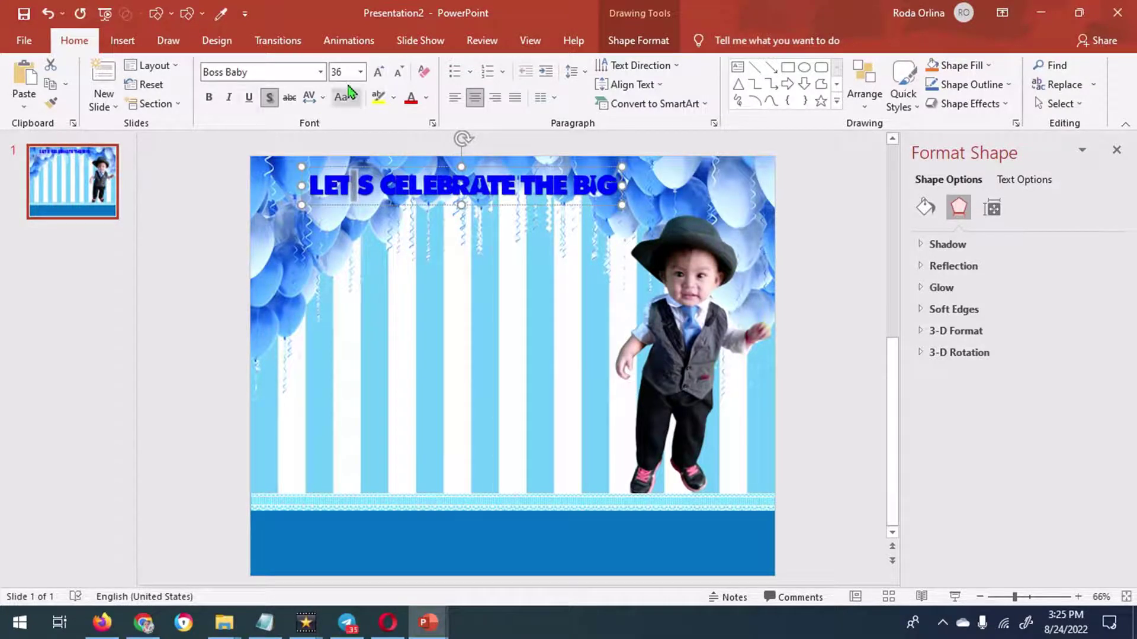
left_click(320, 72)
scroll(297, 296, "down", 10)
scroll(296, 326, "down", 5)
left_click(331, 357)
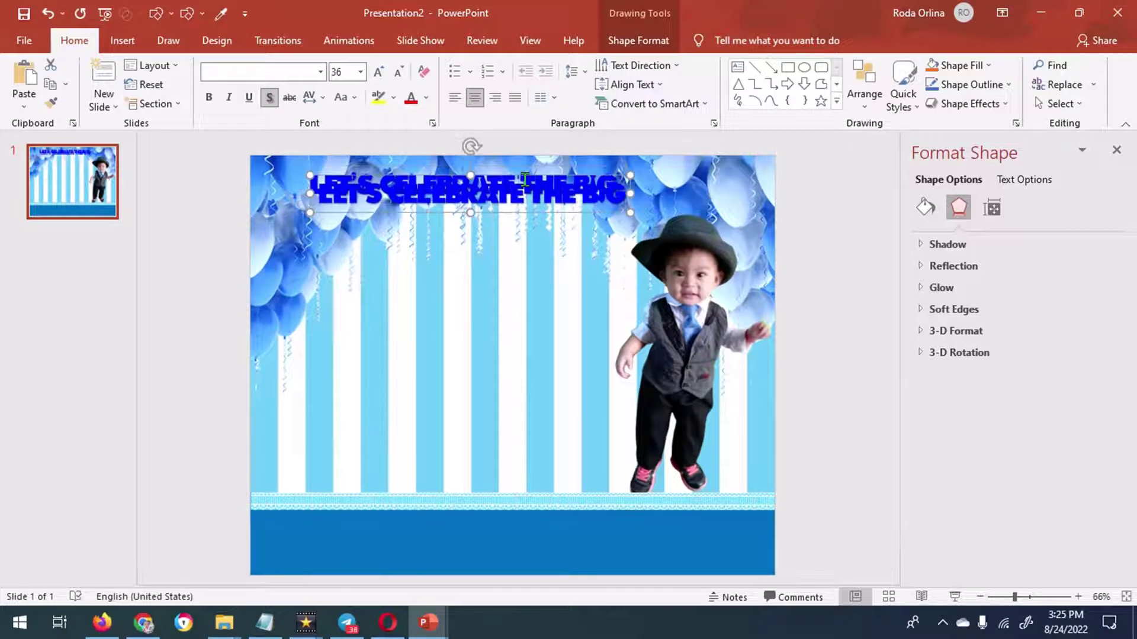
Step: Duplicate the heading as 'ONE' and place it beside 'THE BIG' at the top
left_click_drag(524, 200, 495, 311)
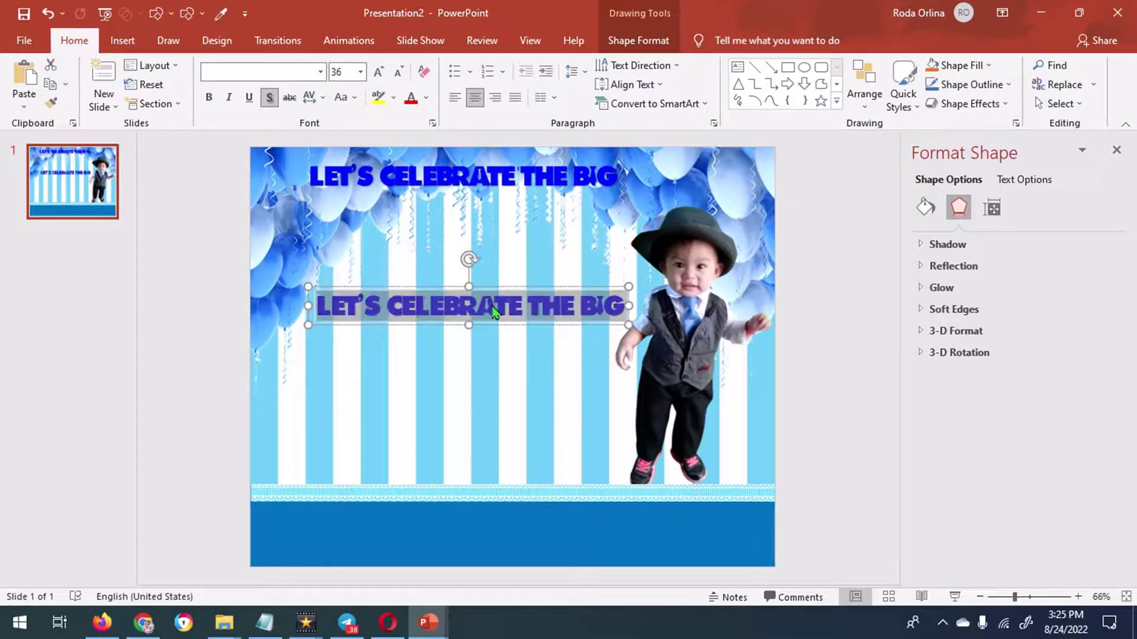
type("ONE")
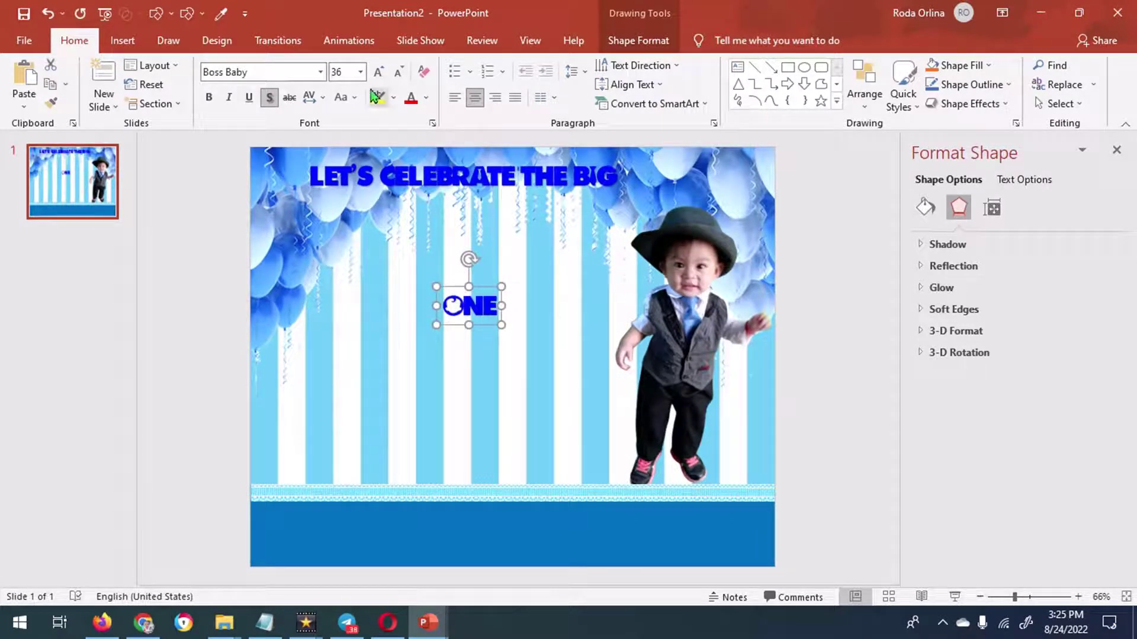
left_click_drag(484, 286, 659, 164)
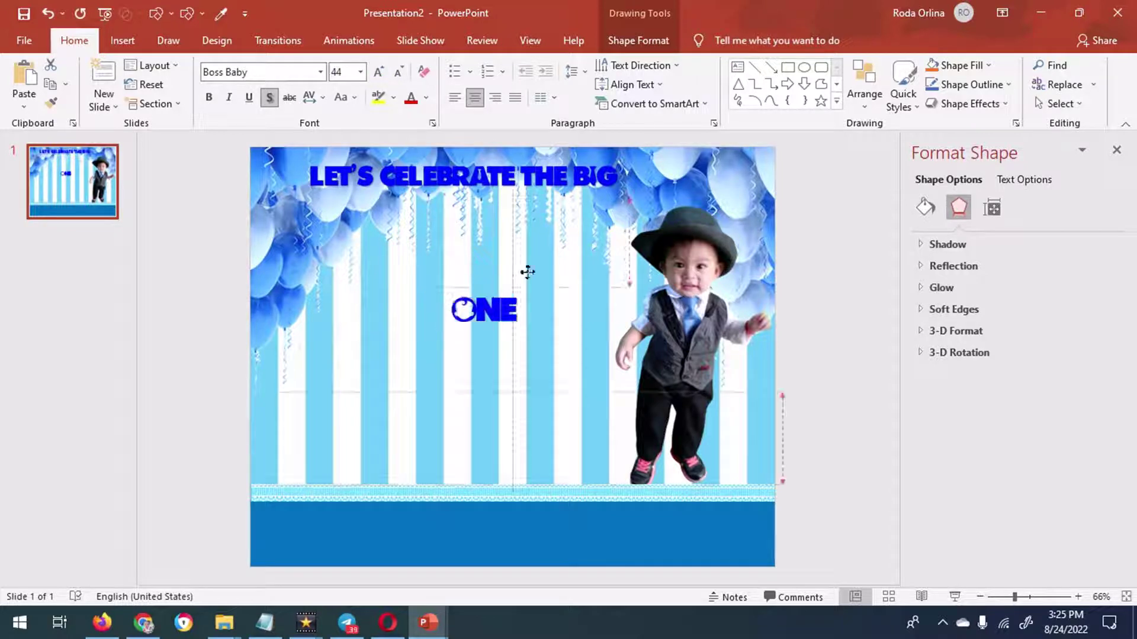
Step: Give both the heading and 'ONE' a white glow
left_click(679, 149)
left_click(594, 185, "shift")
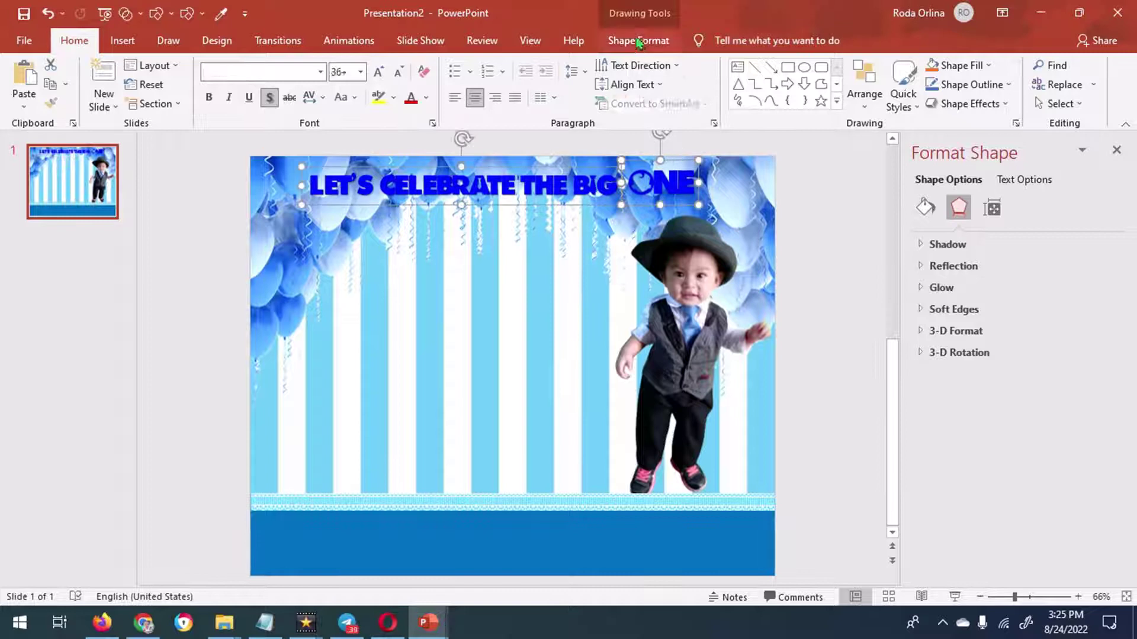
left_click(638, 41)
left_click(942, 288)
left_click(1090, 338)
left_click(998, 377)
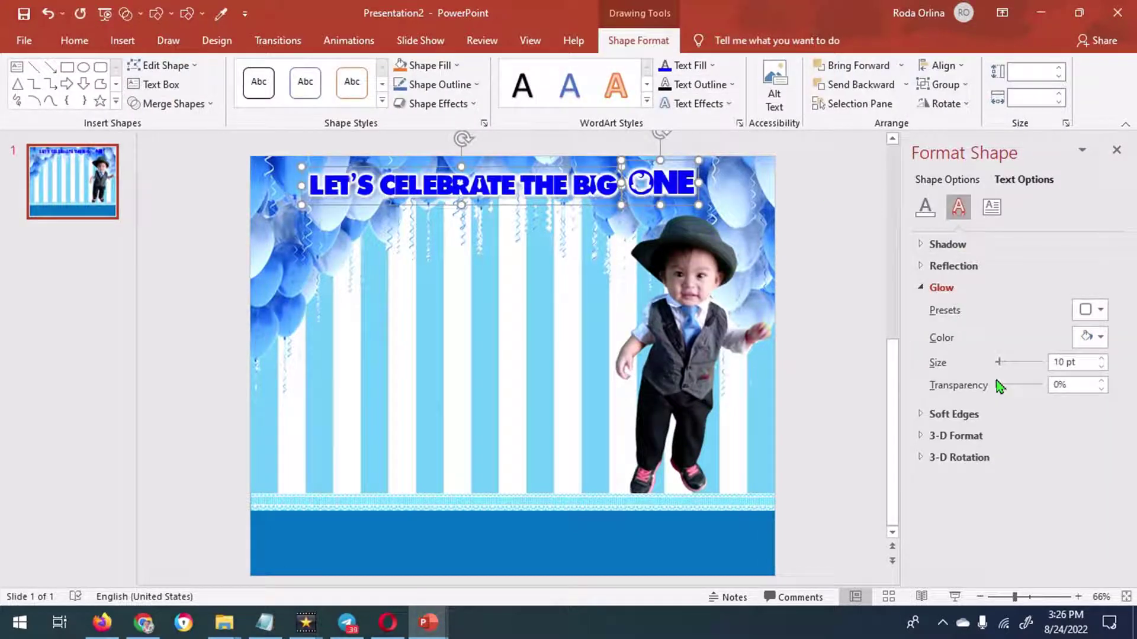
Step: Copy 'ONE' below the heading as an 'IT'S . .' line in Bernard MT Condensed
left_click(507, 165)
left_click(687, 180)
left_click_drag(690, 181, 481, 218)
type("IT S")
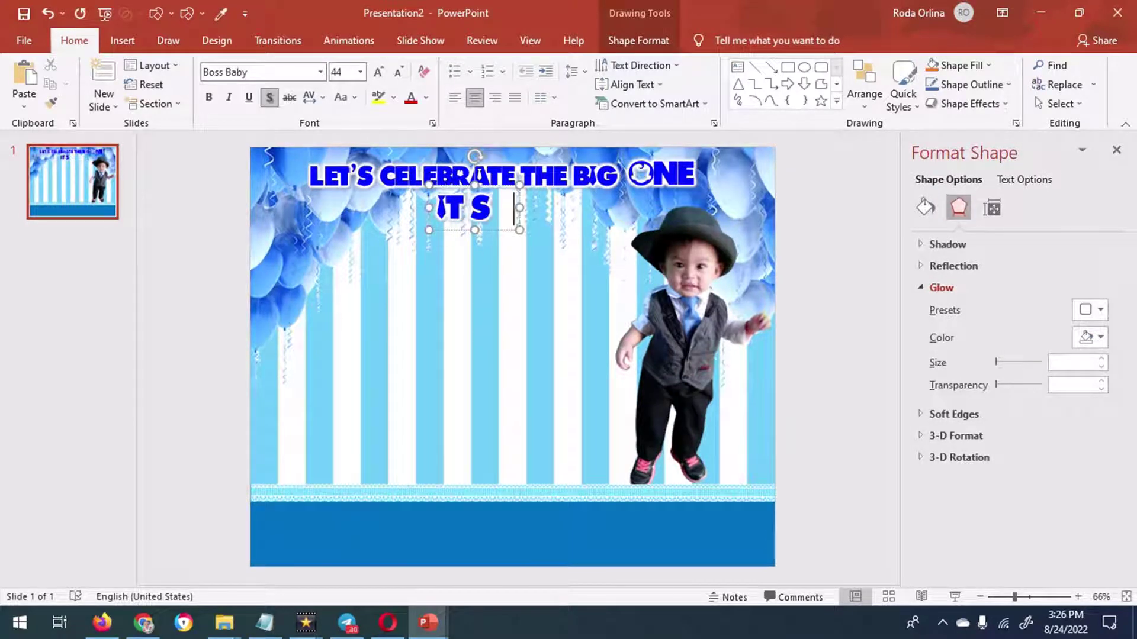
left_click(320, 71)
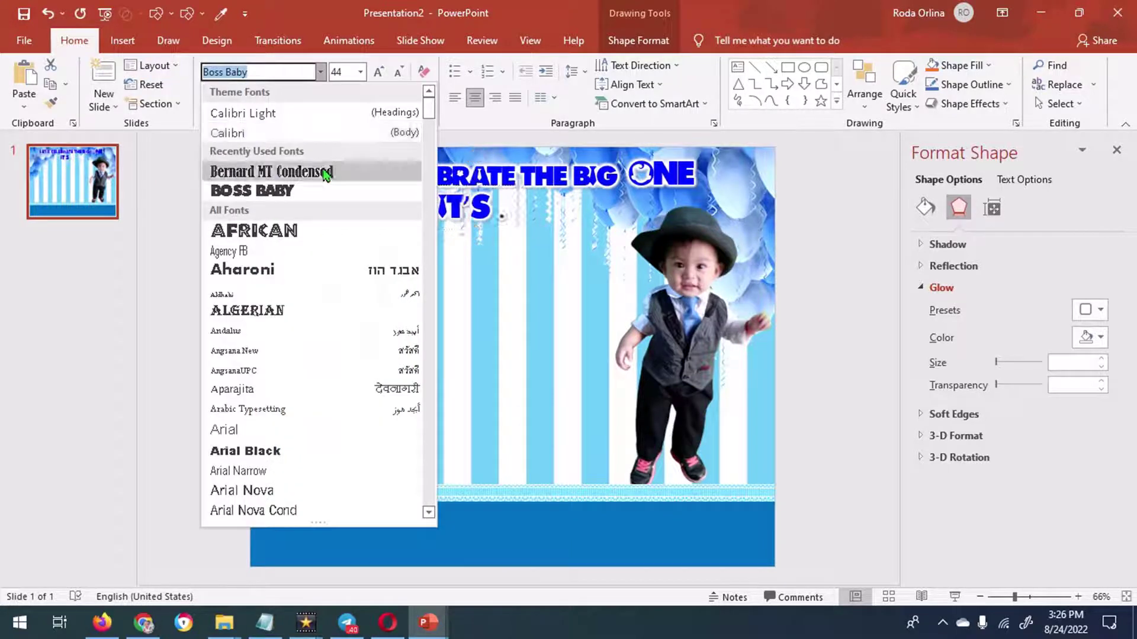
left_click(279, 167)
key("Left")
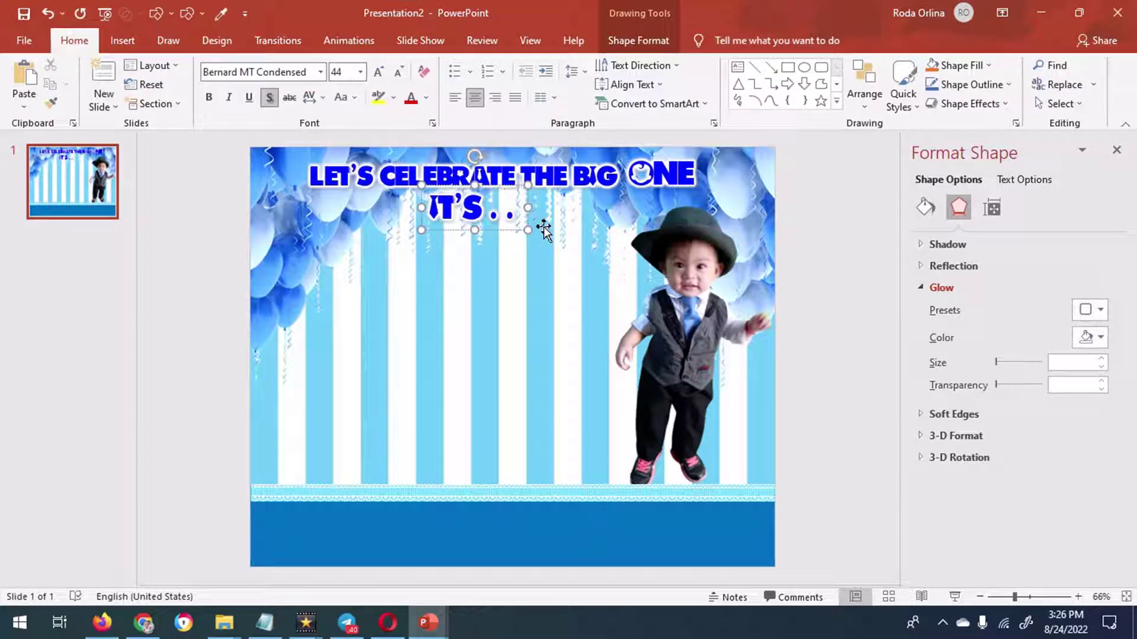
Step: Shrink the 'IT'S . .' line to 36 pt, nudge it right, and widen its letter spacing
left_click(400, 73)
left_click(400, 72)
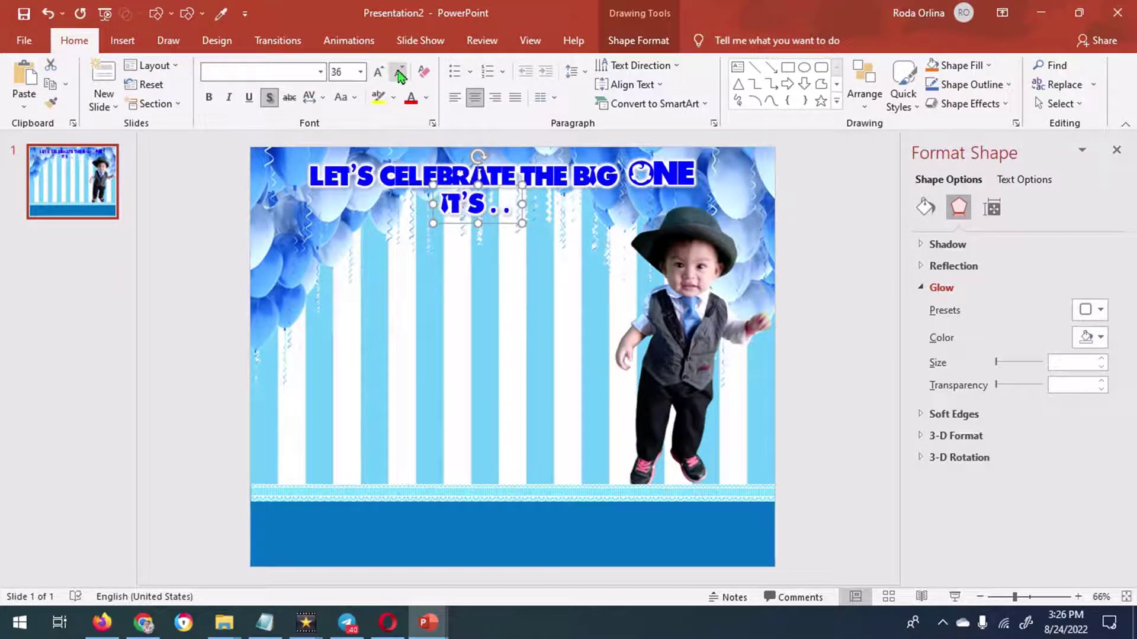
left_click_drag(492, 194, 505, 197)
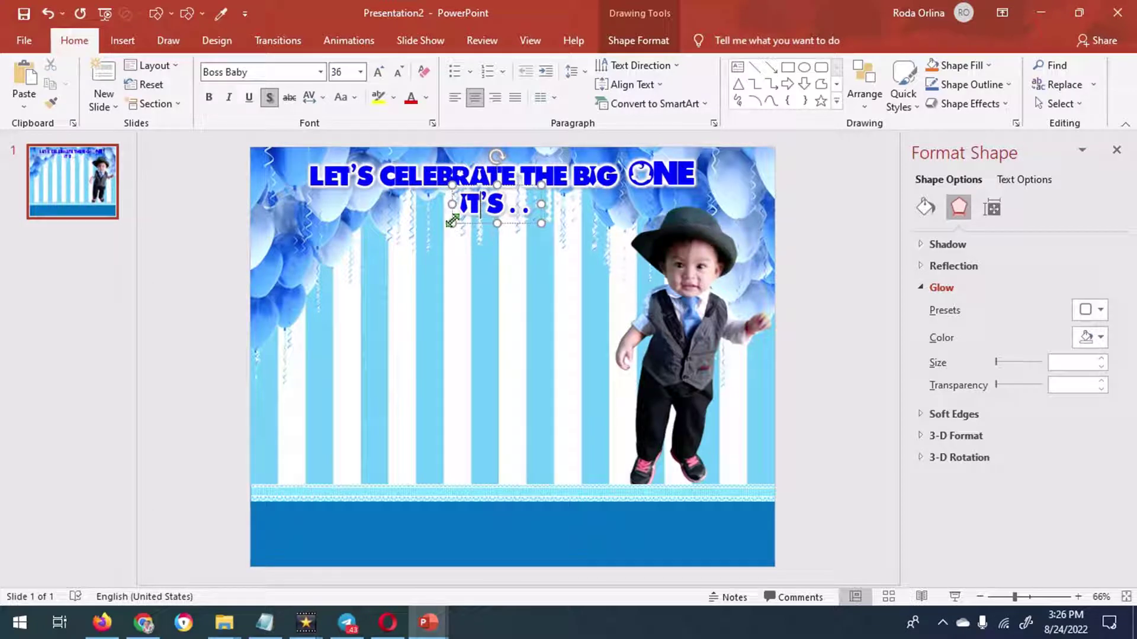
left_click(309, 97)
left_click(337, 177)
Step: Insert WordArt 'BOSS BABY' in the Boss Baby font just under 'IT'S . .'
left_click(123, 40)
left_click(837, 97)
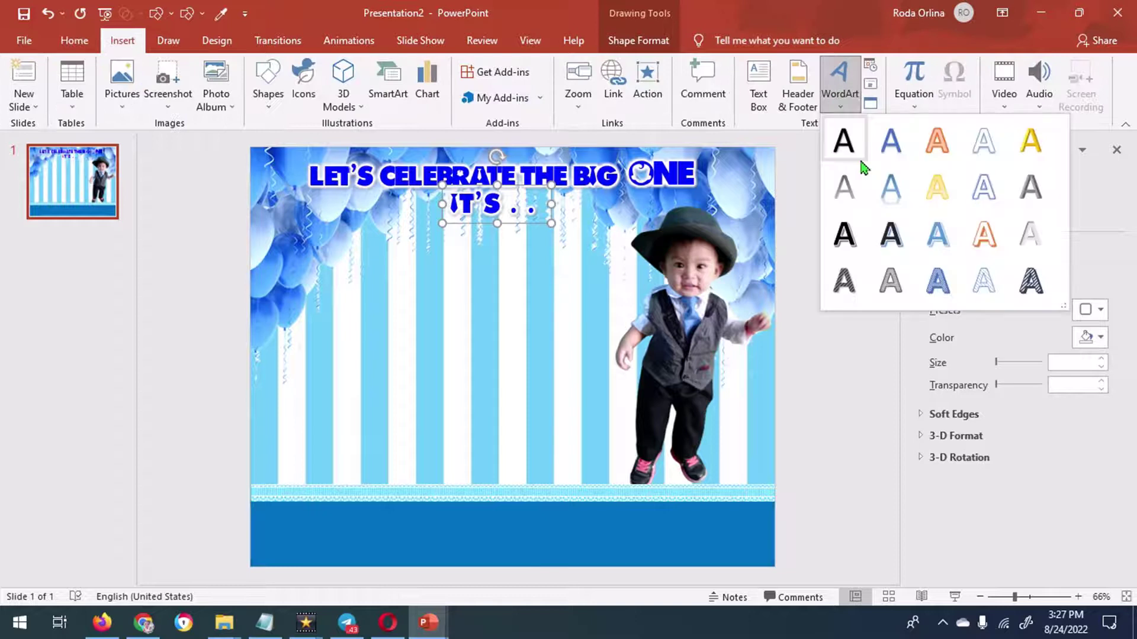
left_click(848, 145)
type("BOSS")
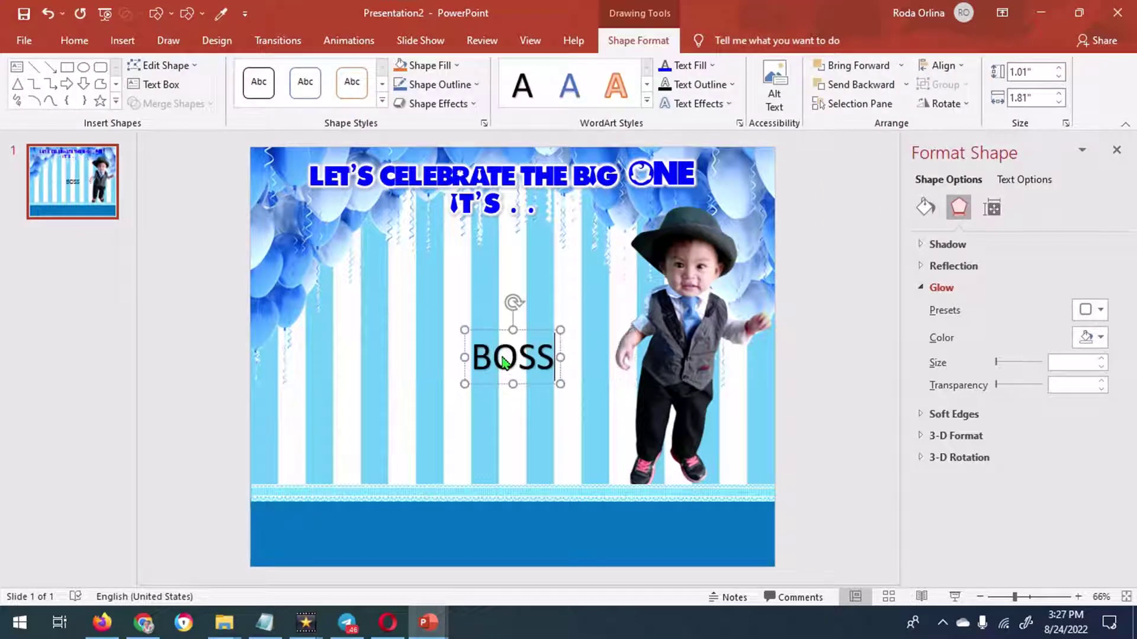
type(" BABY")
left_click(74, 40)
left_click(320, 72)
left_click(278, 191)
left_click_drag(533, 293, 517, 269)
key("ctrl+z")
left_click_drag(546, 338, 523, 210)
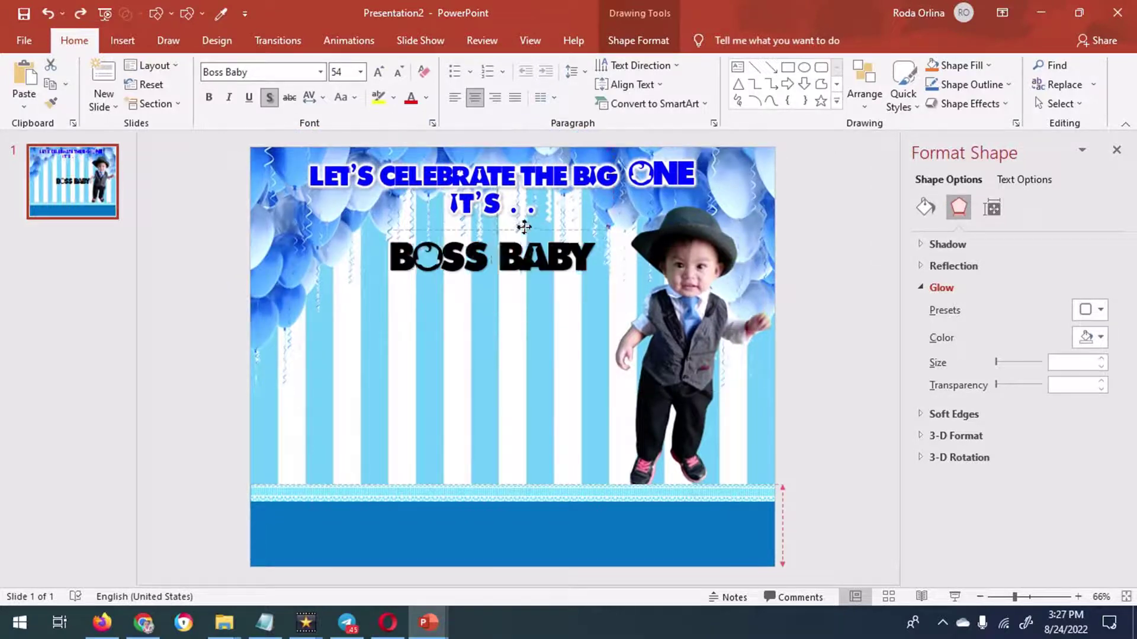
Step: Give the BOSS BABY text a dark blue fill and a white glow
left_click(638, 40)
left_click(711, 65)
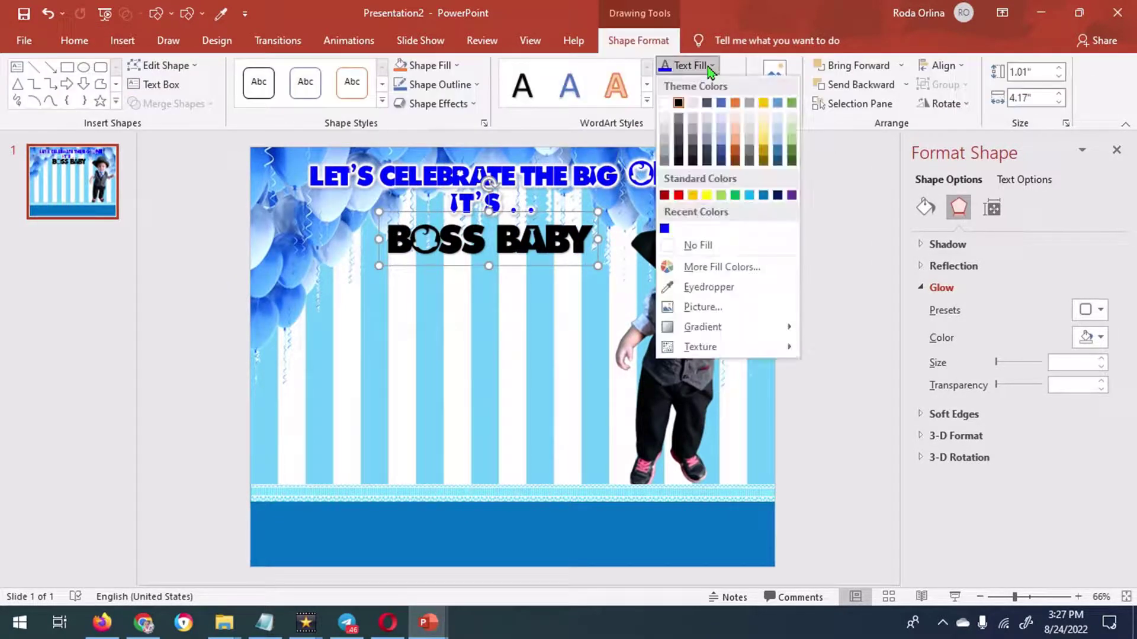
left_click(777, 197)
left_click(1093, 337)
left_click(999, 383)
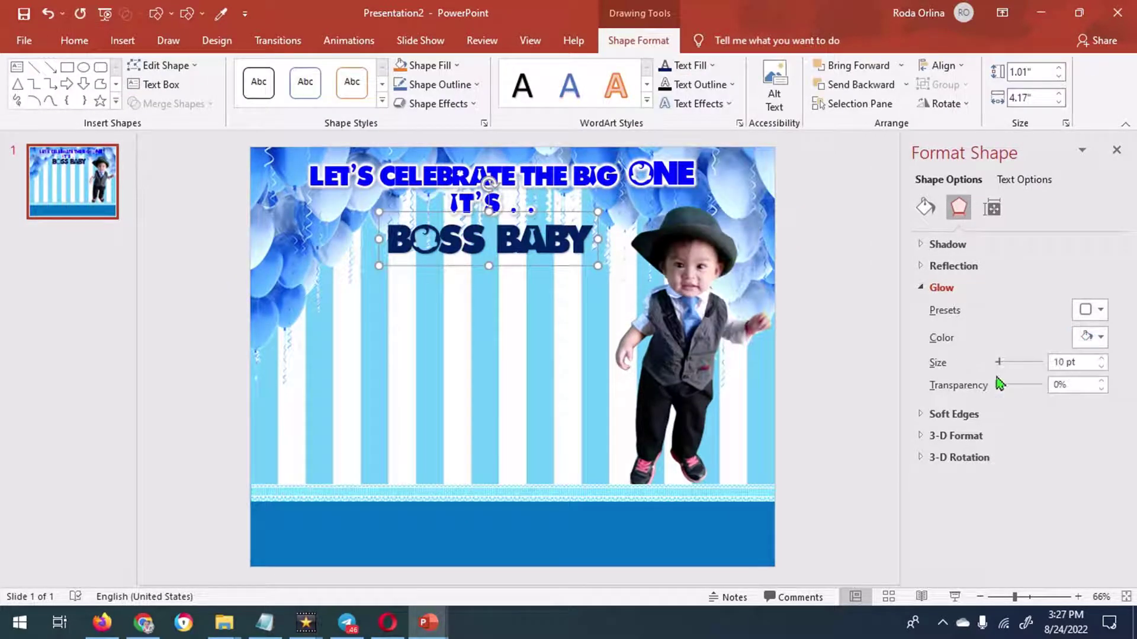
left_click(1093, 337)
left_click(999, 381)
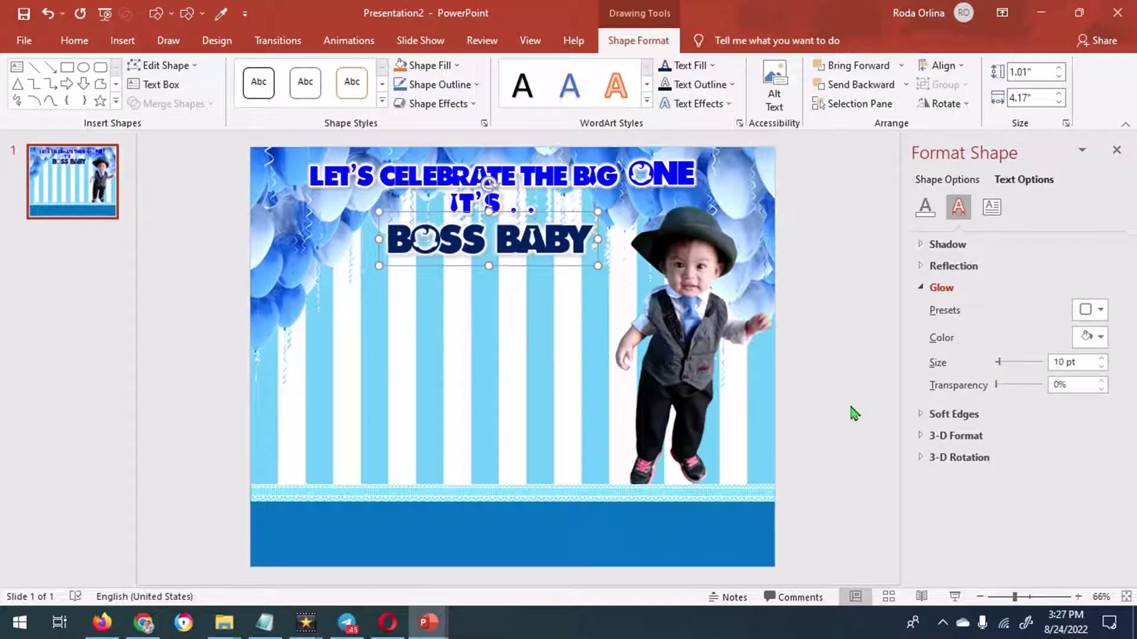
Step: Copy BOSS BABY as the child's name, enlarge it to about 62 pt, and place it beneath
left_click_drag(521, 216, 482, 325)
type("PRINCE")
type("ZAYNE")
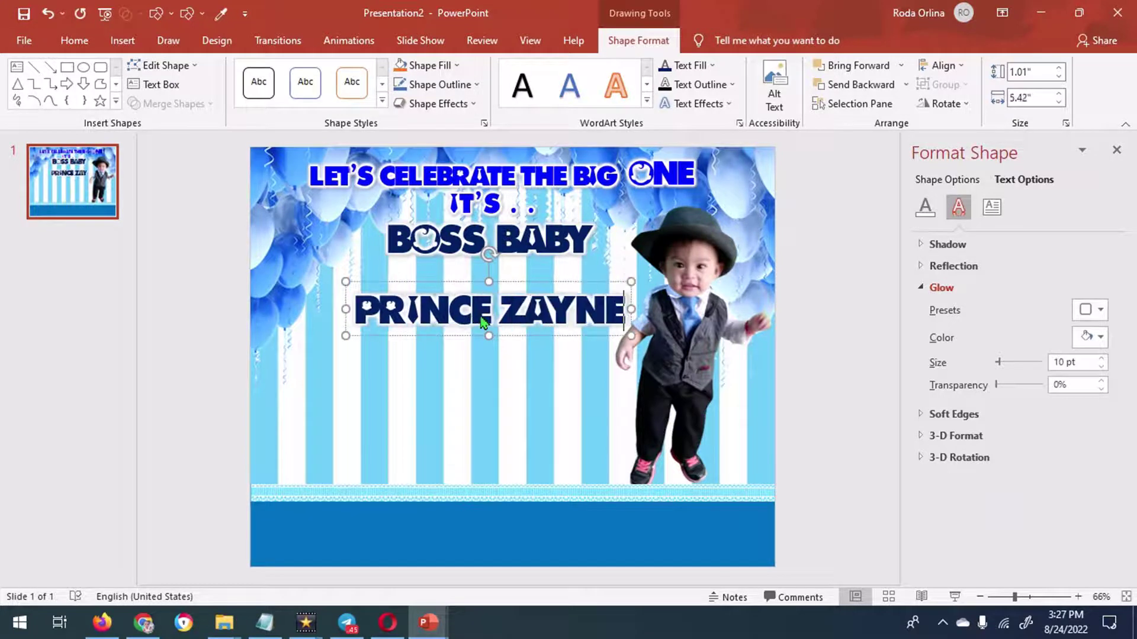
left_click(74, 40)
left_click(399, 71)
left_click(399, 72)
left_click(379, 72)
left_click(379, 71)
left_click(379, 72)
left_click_drag(530, 283, 524, 244)
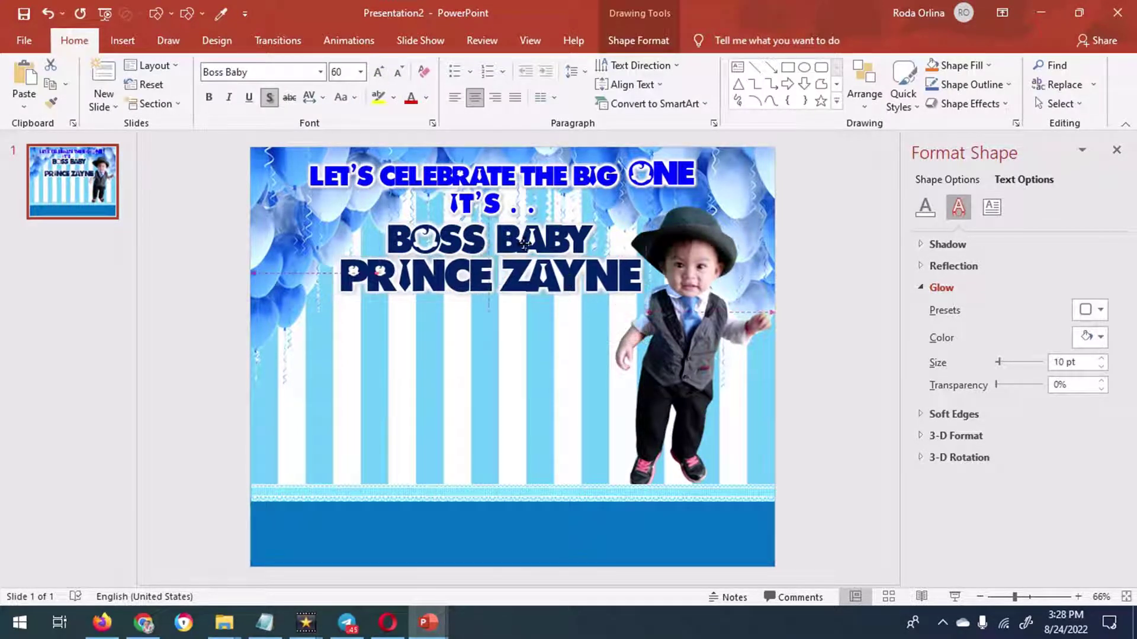
Step: Apply a Transform effect to stretch the name text and widen its box to one line
left_click(638, 41)
left_click(698, 104)
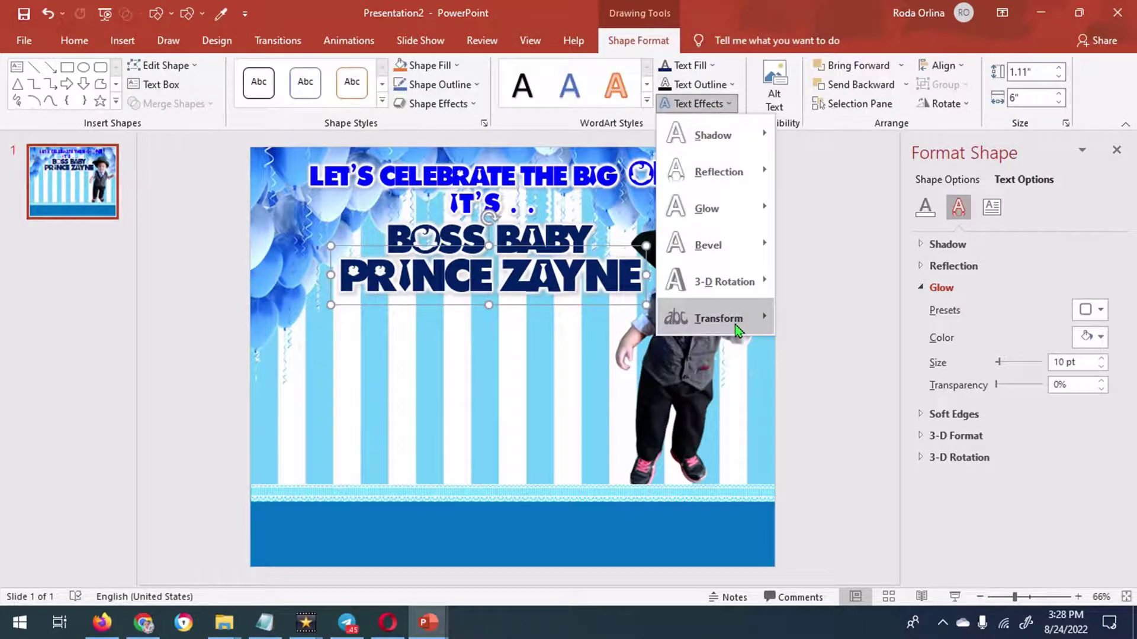
left_click(604, 310)
left_click_drag(604, 310, 485, 247)
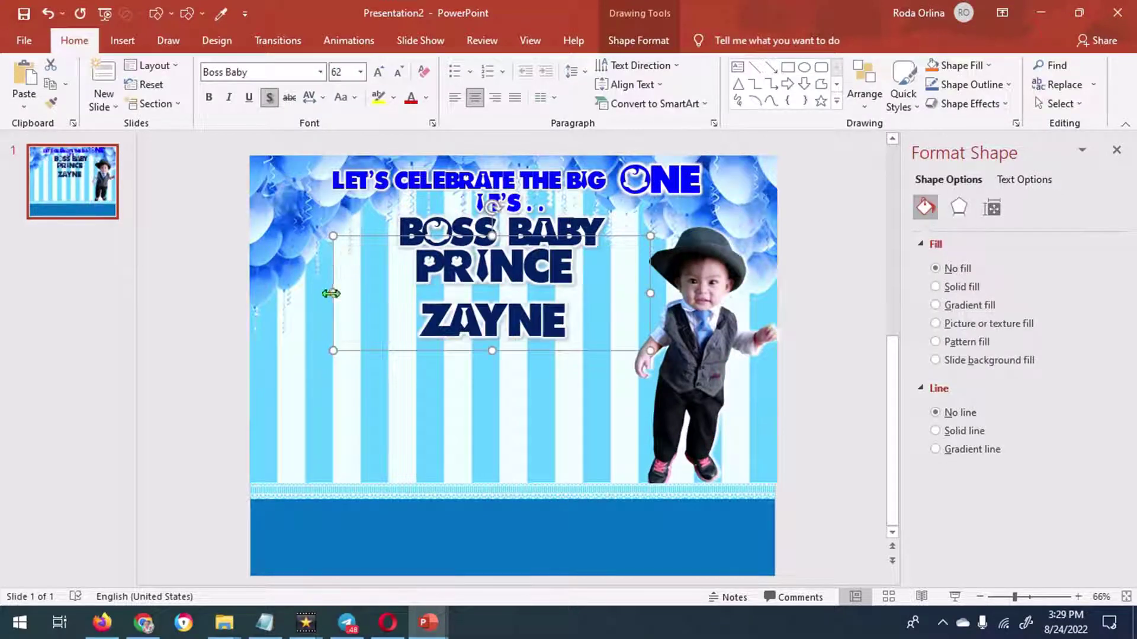
left_click_drag(332, 293, 313, 293)
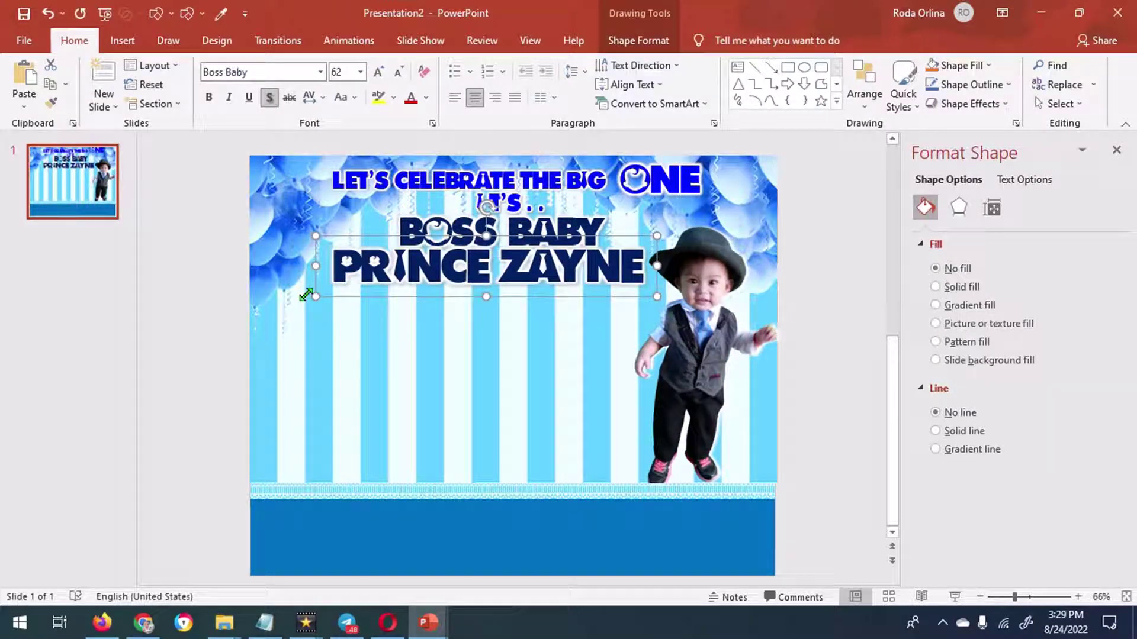
Step: Add a large WordArt '1' in Bernard MT Condensed below the name with a white glow
left_click(121, 40)
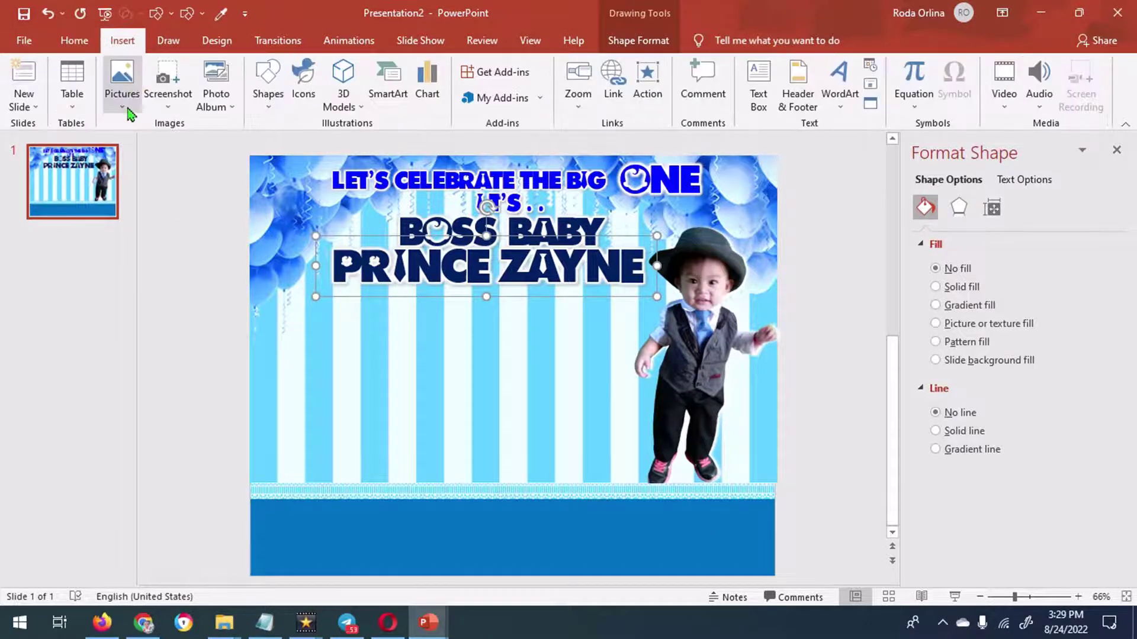
left_click(838, 89)
left_click(836, 145)
type("1")
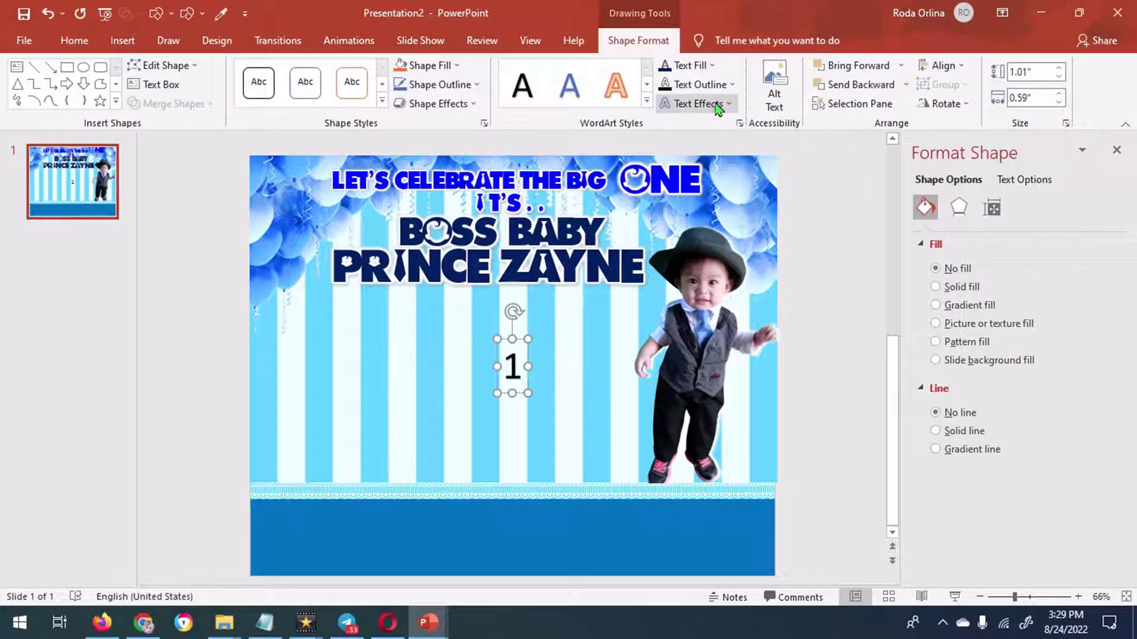
left_click(321, 71)
left_click(290, 195)
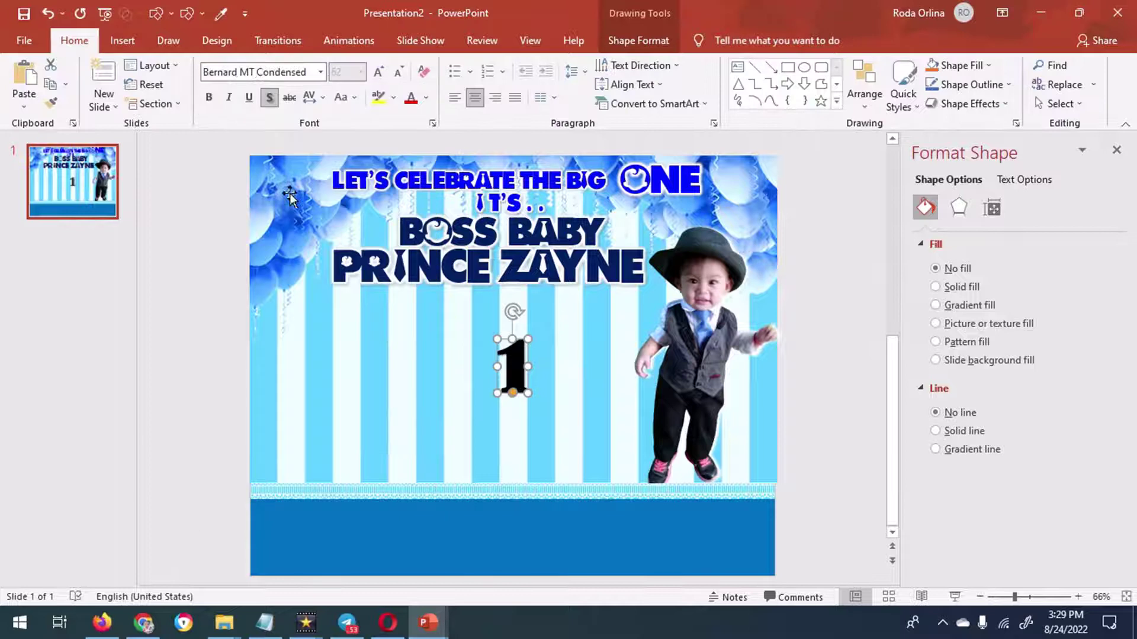
left_click_drag(531, 395, 463, 393)
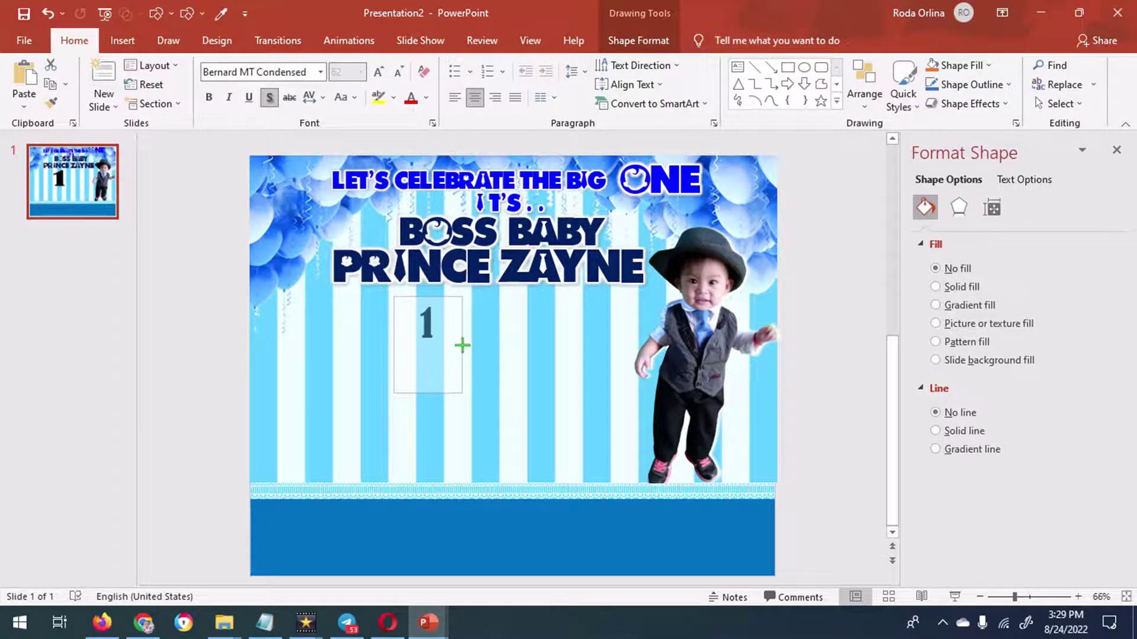
left_click_drag(463, 345, 453, 344)
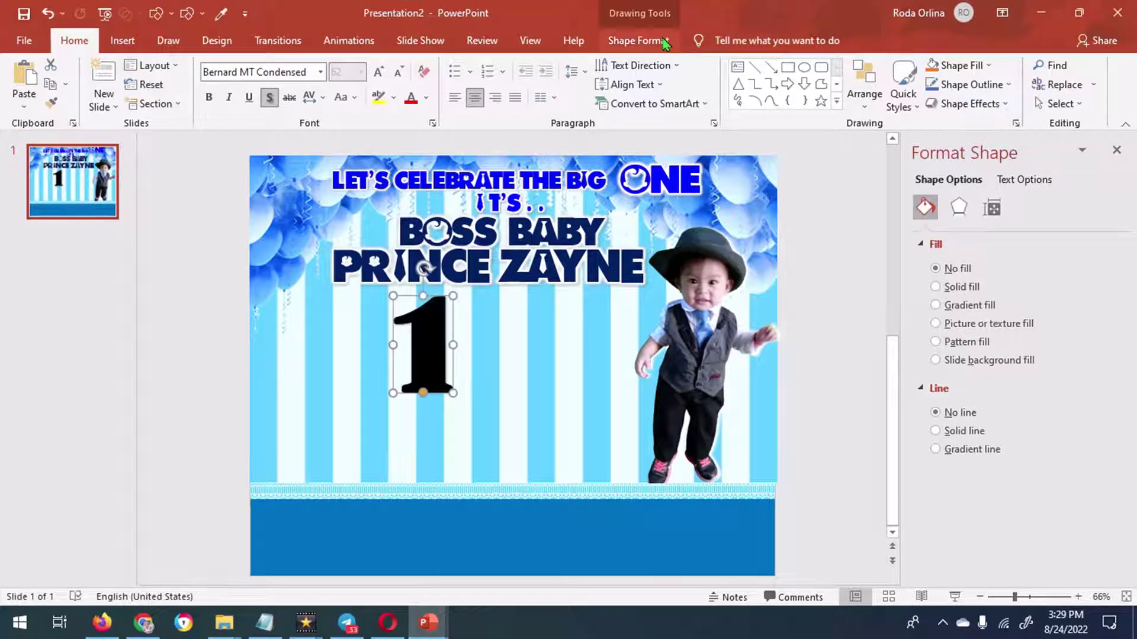
left_click(657, 42)
left_click(739, 123)
left_click(1094, 337)
left_click(1003, 384)
Step: Add WordArt 'st' in the Lovely Home font
left_click(123, 40)
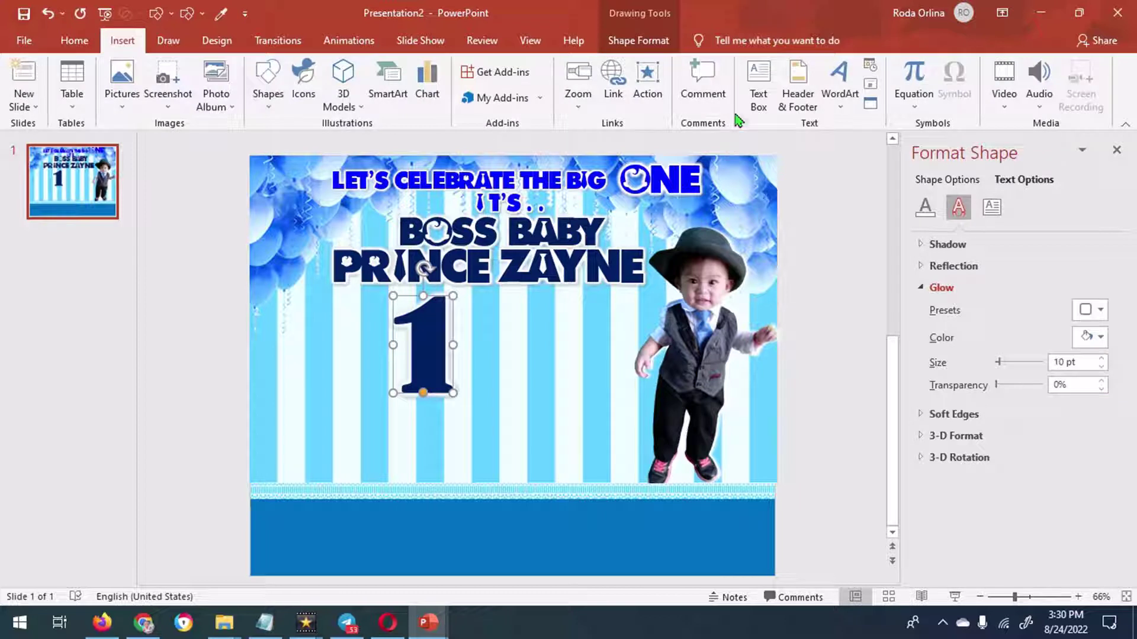
left_click(843, 89)
left_click(826, 159)
type("st")
left_click(74, 40)
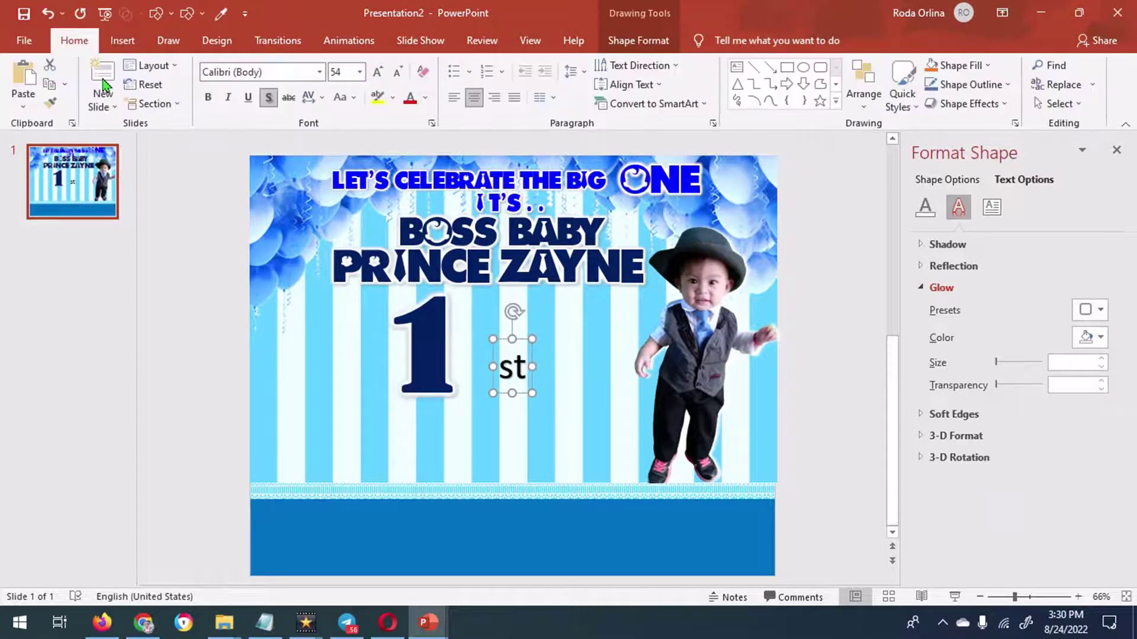
left_click(321, 72)
mouse_move(429, 98)
left_mouse_down()
mouse_move(425, 358)
mouse_move(427, 309)
left_mouse_up()
left_click(272, 387)
Step: Place the 'st' at the top-right of the 1 and give it a white glow
left_click(638, 41)
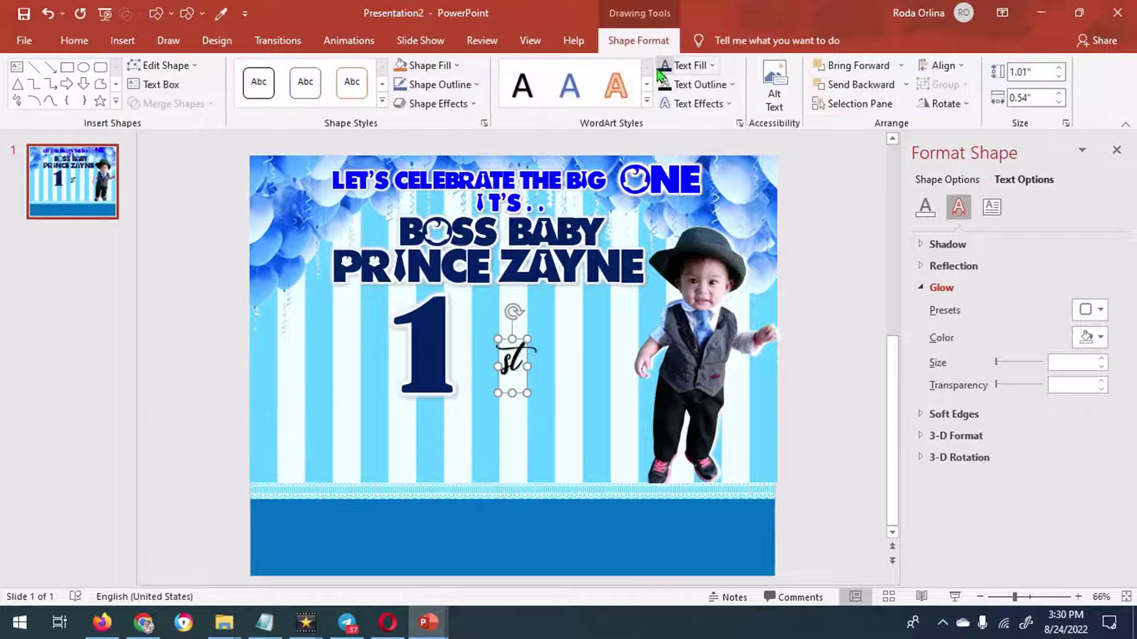
left_click_drag(520, 339, 465, 305)
left_click(1088, 338)
left_click(999, 384)
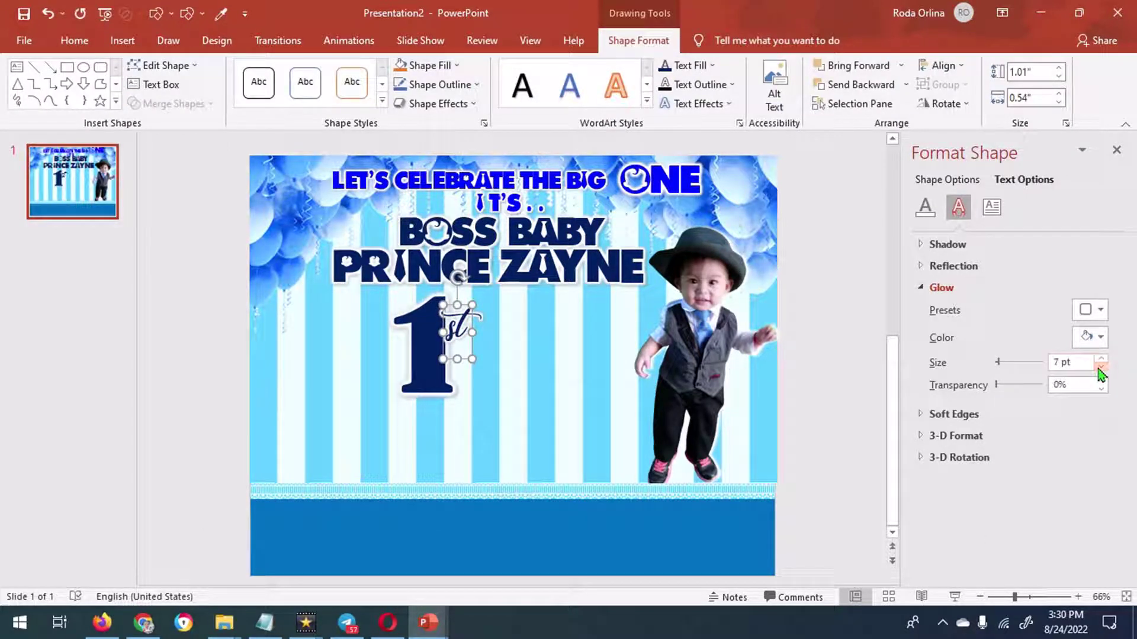
left_click(323, 356)
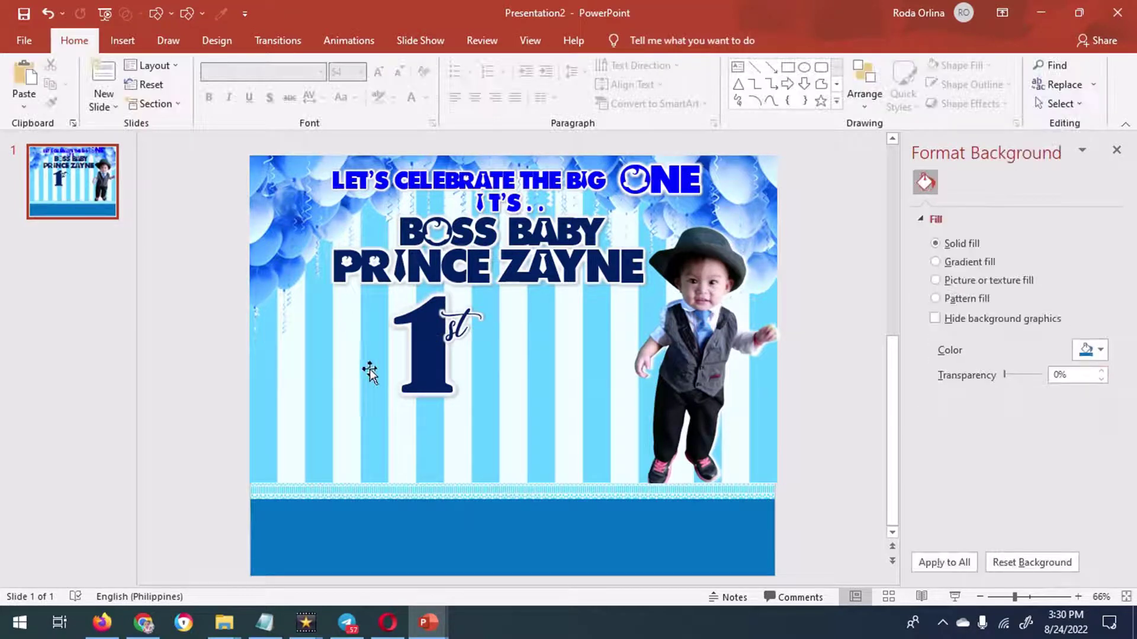
Step: Insert the boss-baby 5.png picture from this computer
left_click(122, 40)
left_click(135, 82)
left_click(157, 144)
double_click(869, 160)
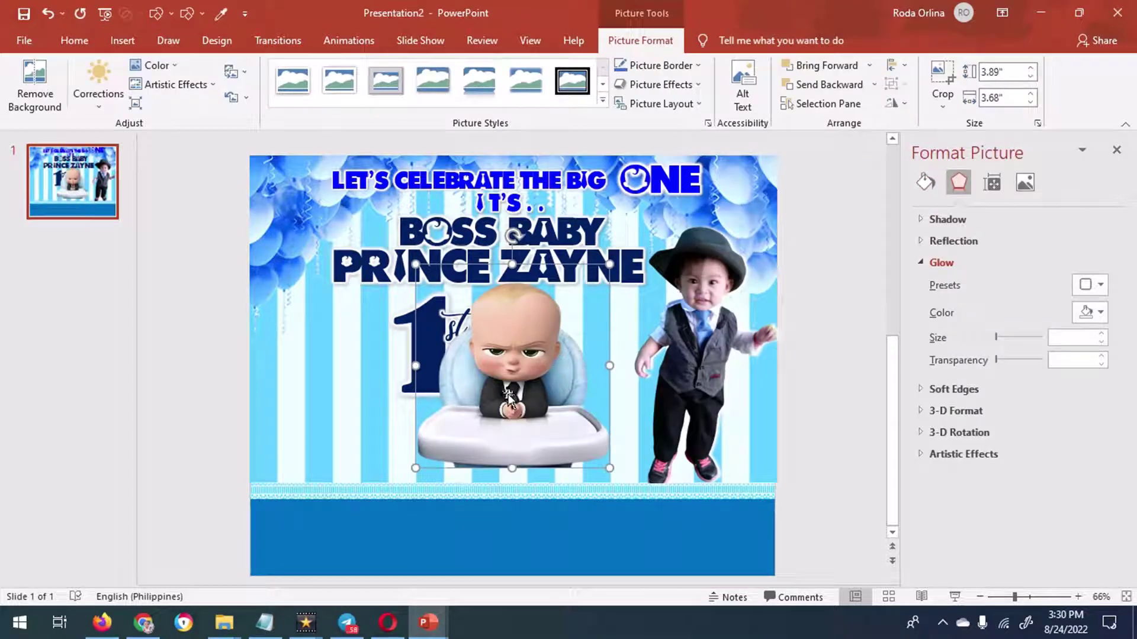
Step: Crop the bottom off the Boss Baby picture and start removing its background
left_click(942, 77)
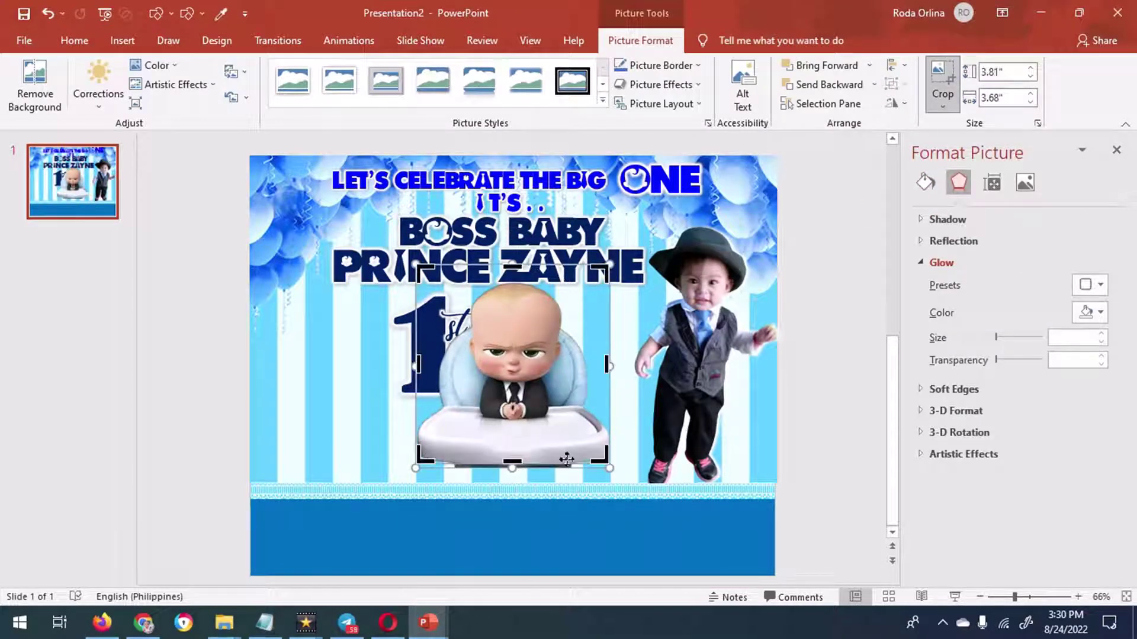
key("Escape")
left_click(942, 76)
key("Escape")
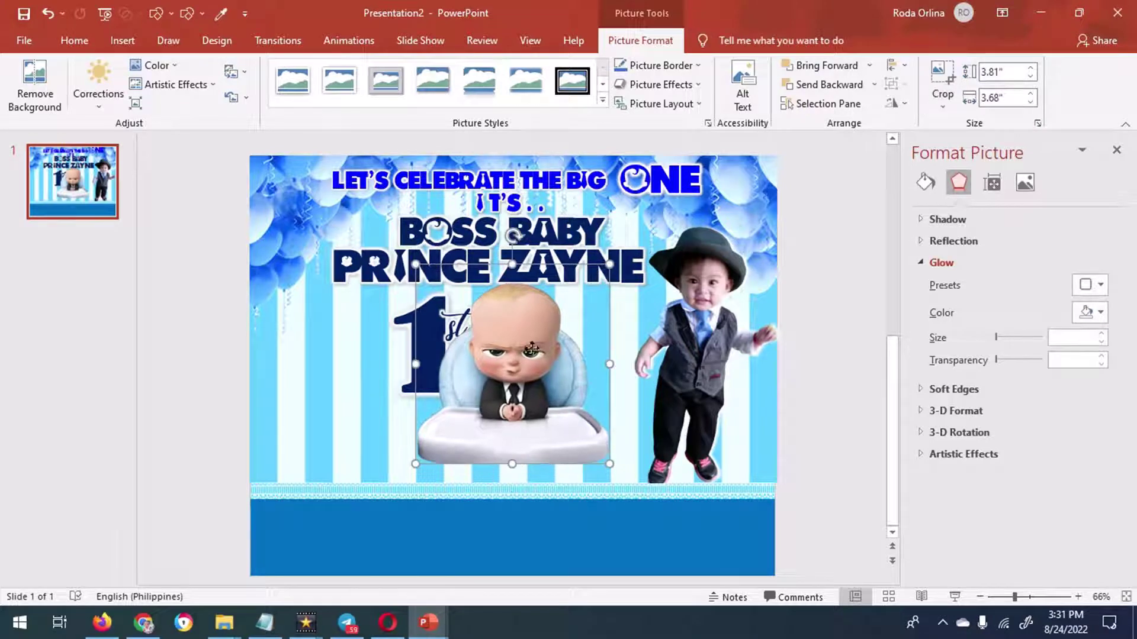
left_click(35, 83)
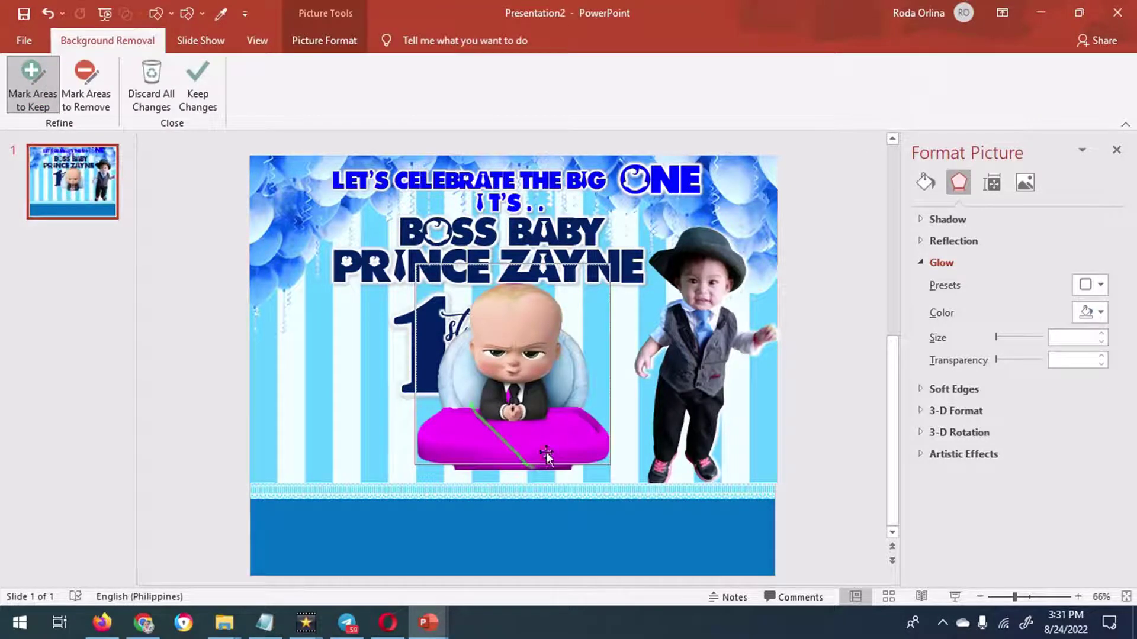
Step: Remove the Boss Baby cartoon's head with background removal, then shrink the headless chair mid-slide
left_click(604, 444)
left_click(31, 82)
left_click(293, 356)
left_click(515, 384)
left_click(30, 83)
left_click(32, 83)
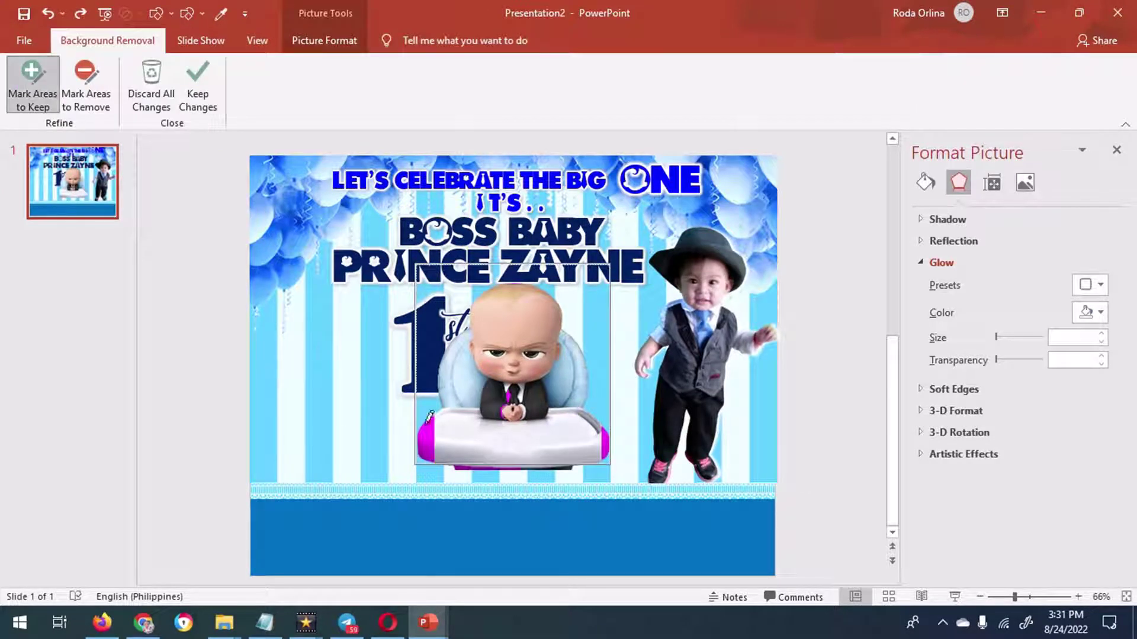
left_click(86, 83)
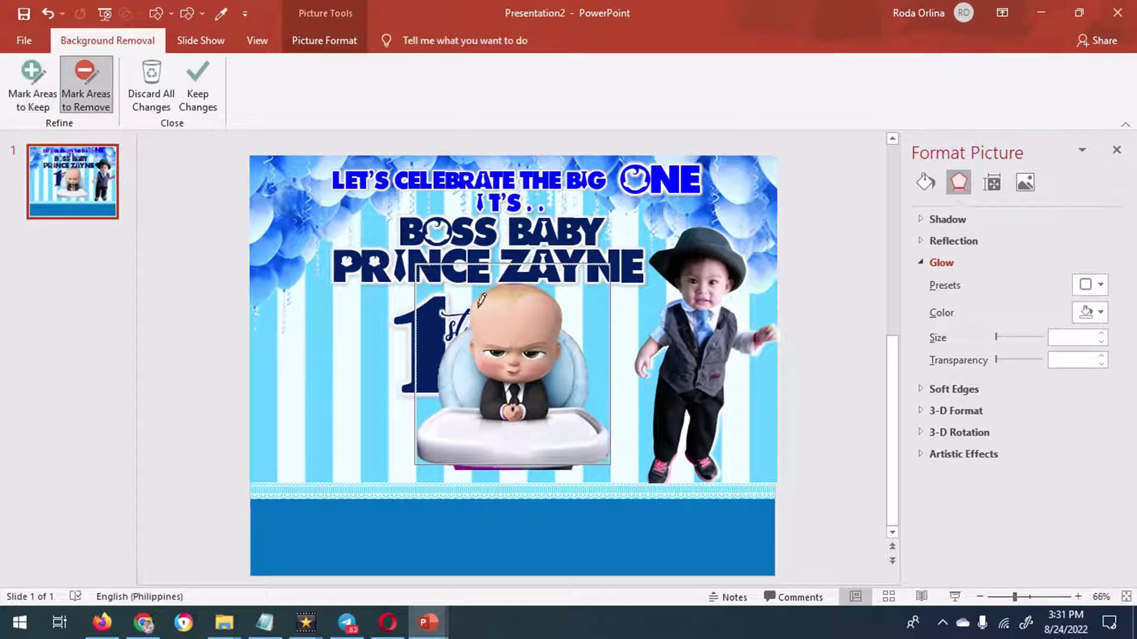
left_click_drag(481, 299, 531, 373)
left_click(33, 86)
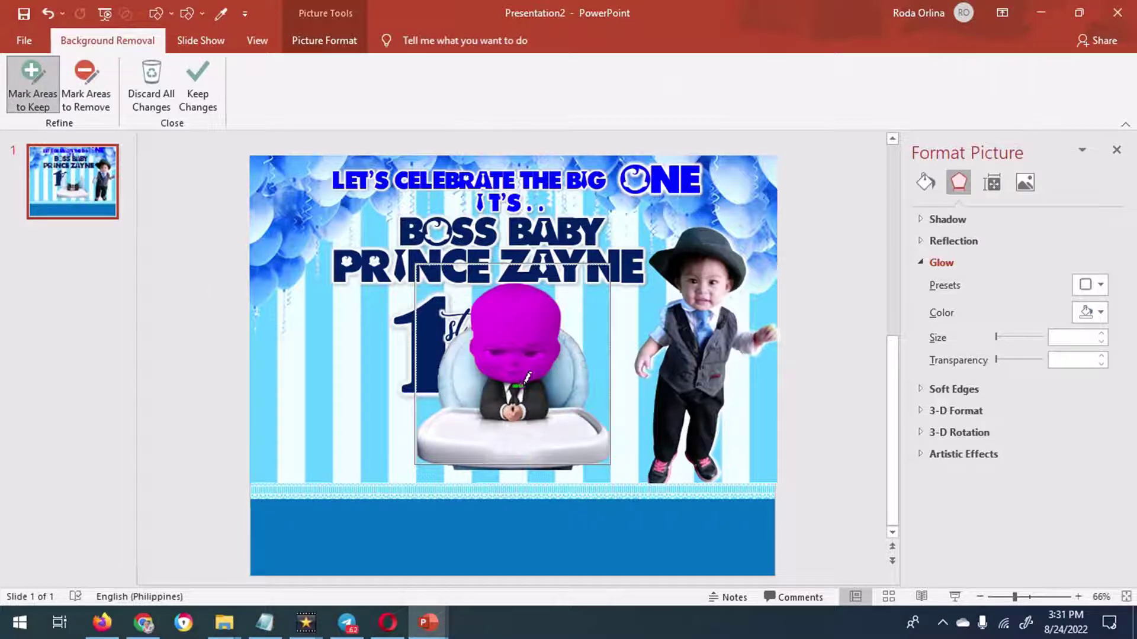
left_click(256, 323)
mouse_move(610, 465)
left_mouse_down()
mouse_move(577, 380)
mouse_move(591, 399)
left_mouse_up()
Step: Insert the yellow-shirt baby photo and mark its shirt and body for removal
left_click(122, 40)
left_click(117, 105)
double_click(985, 145)
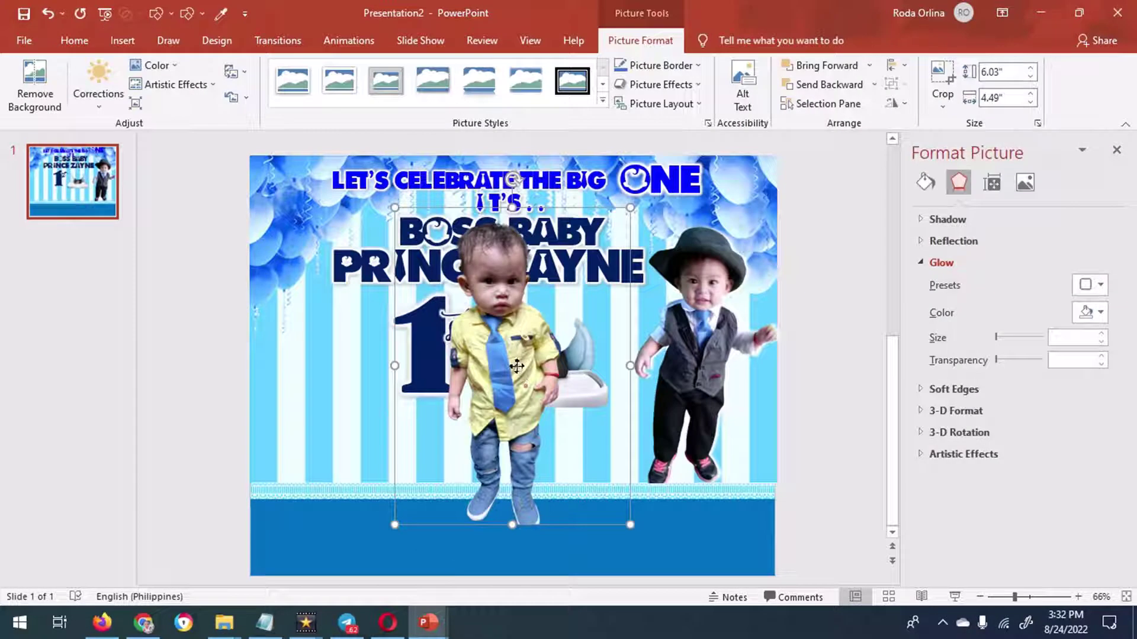
left_click(35, 83)
left_click(30, 92)
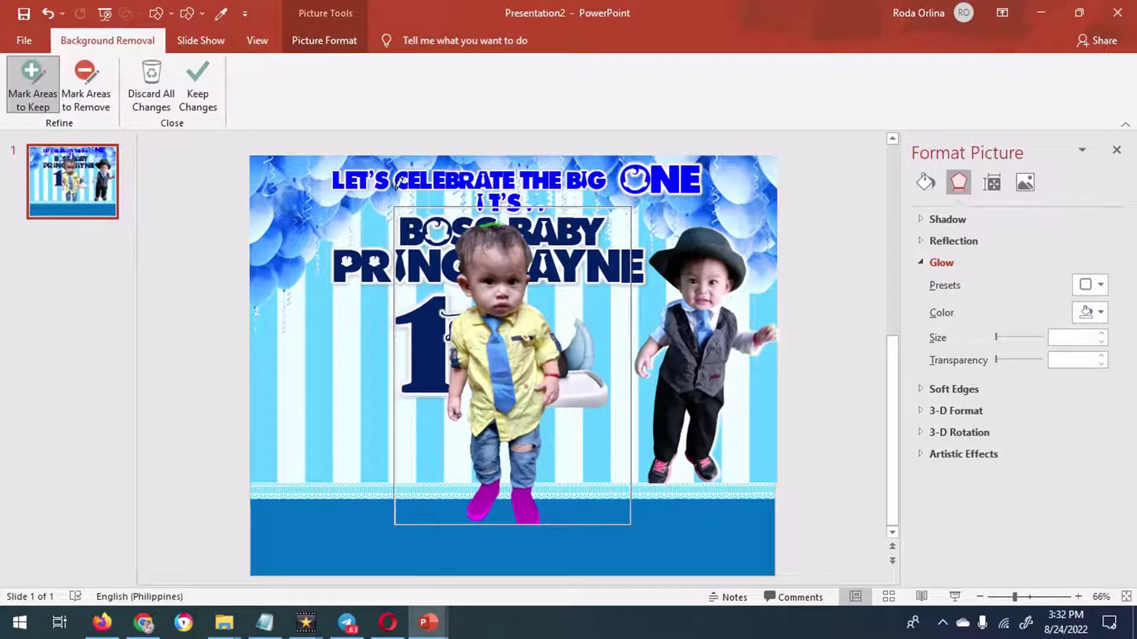
left_click(86, 83)
left_click_drag(504, 314, 481, 359)
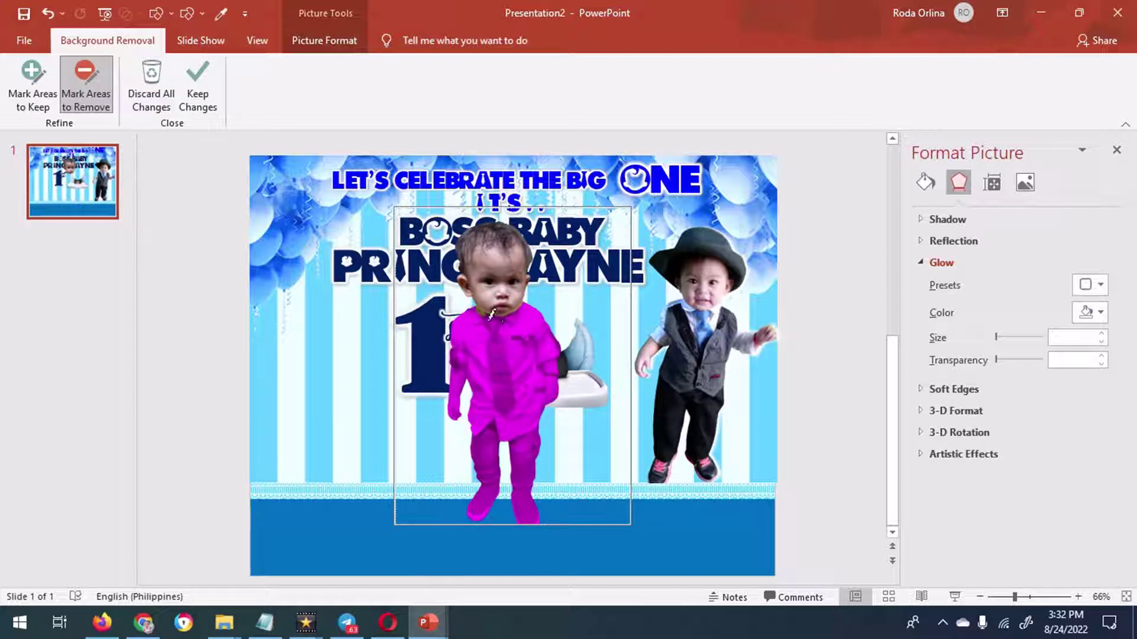
left_click(287, 361)
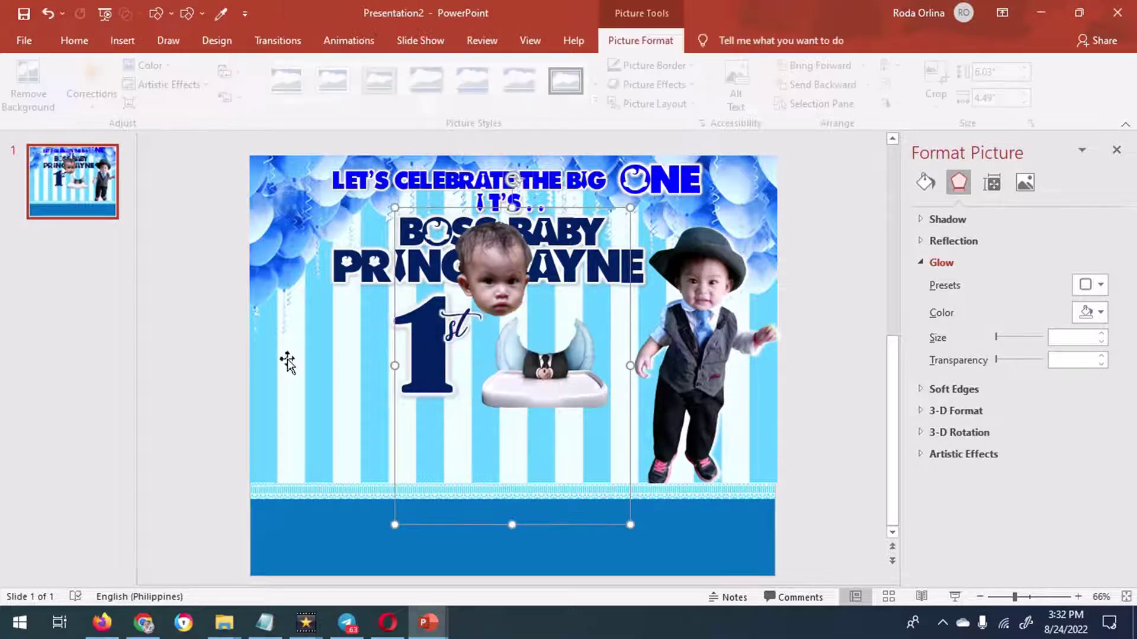
Step: Keep only the baby's face and crop away the empty bottom of the photo
left_click(30, 86)
left_click(82, 96)
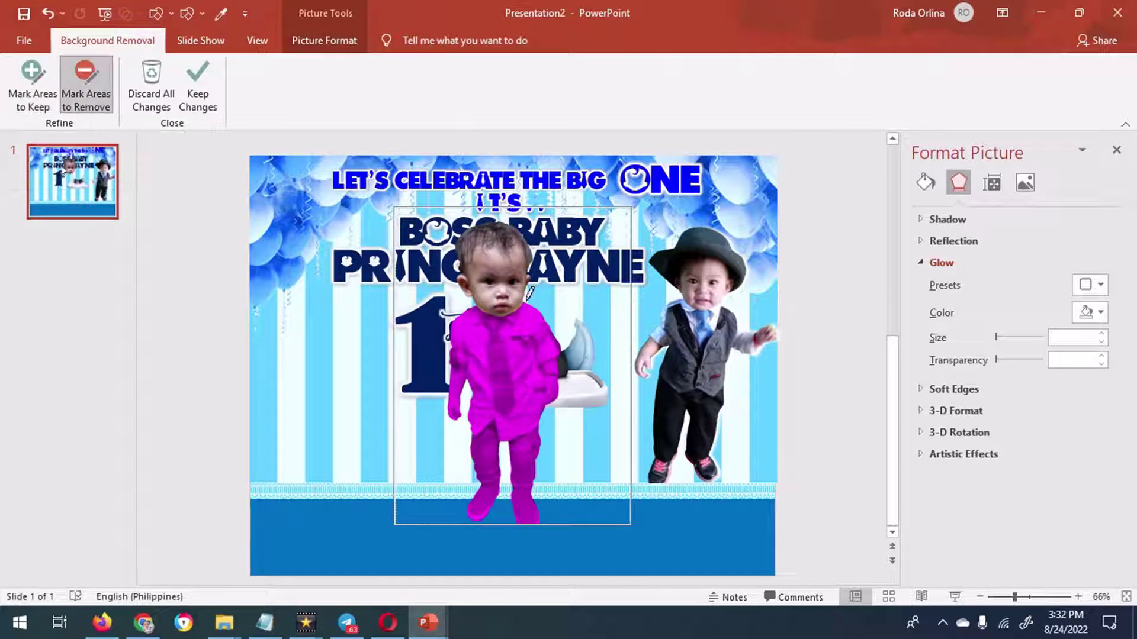
left_click(197, 86)
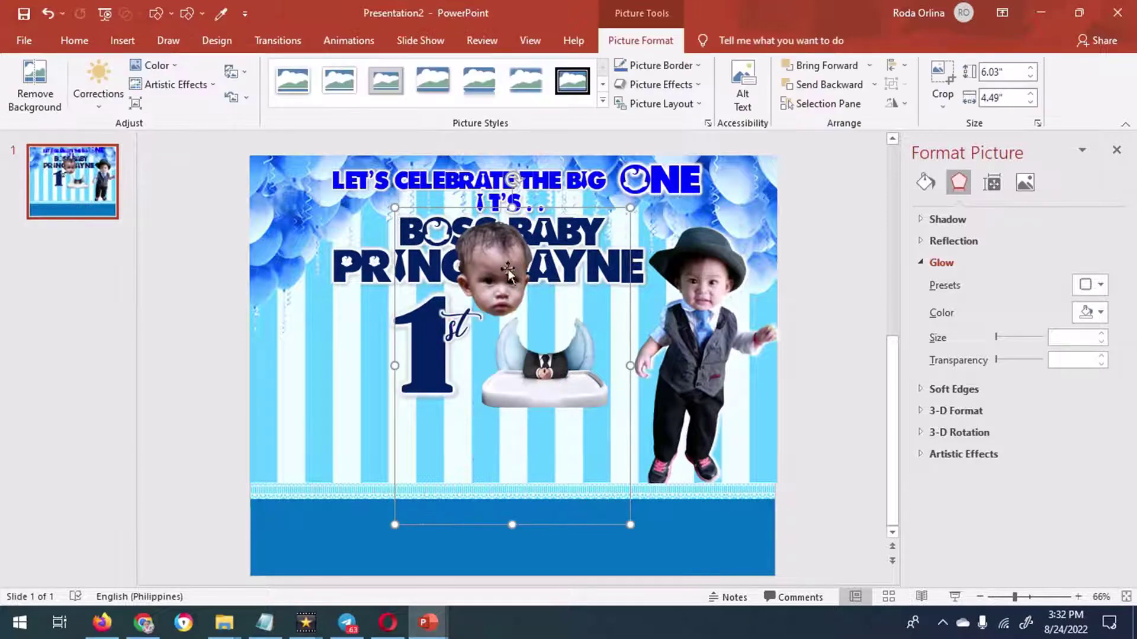
left_click(942, 76)
left_click_drag(513, 524, 512, 322)
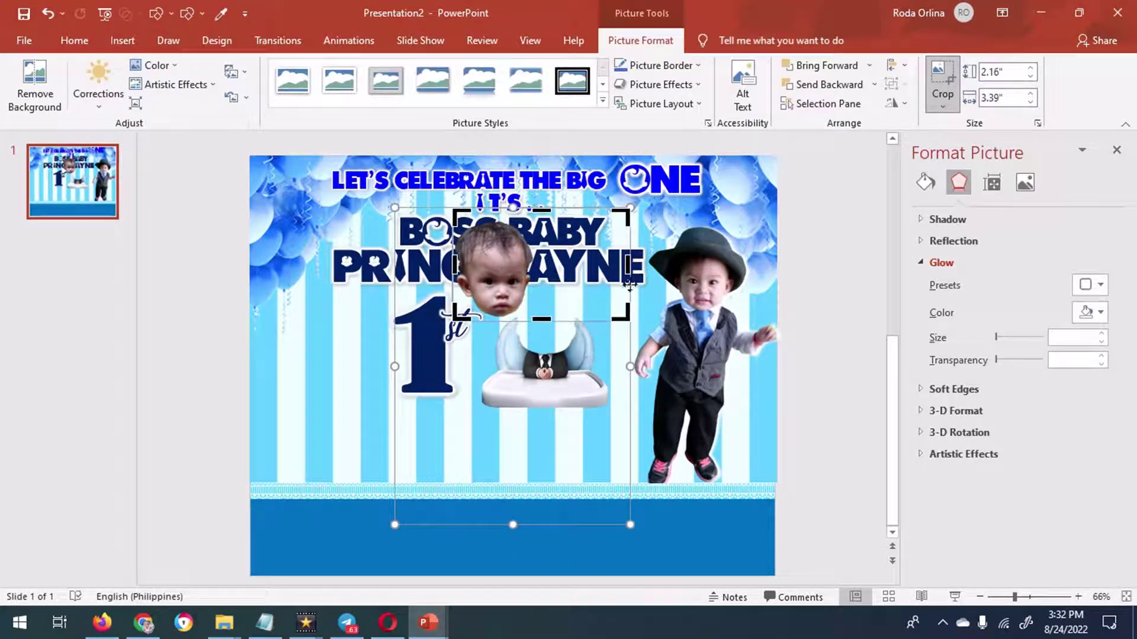
Step: Set the baby's face onto the headless chair body and narrow the chair to fit
key("Escape")
left_click_drag(495, 266, 541, 306)
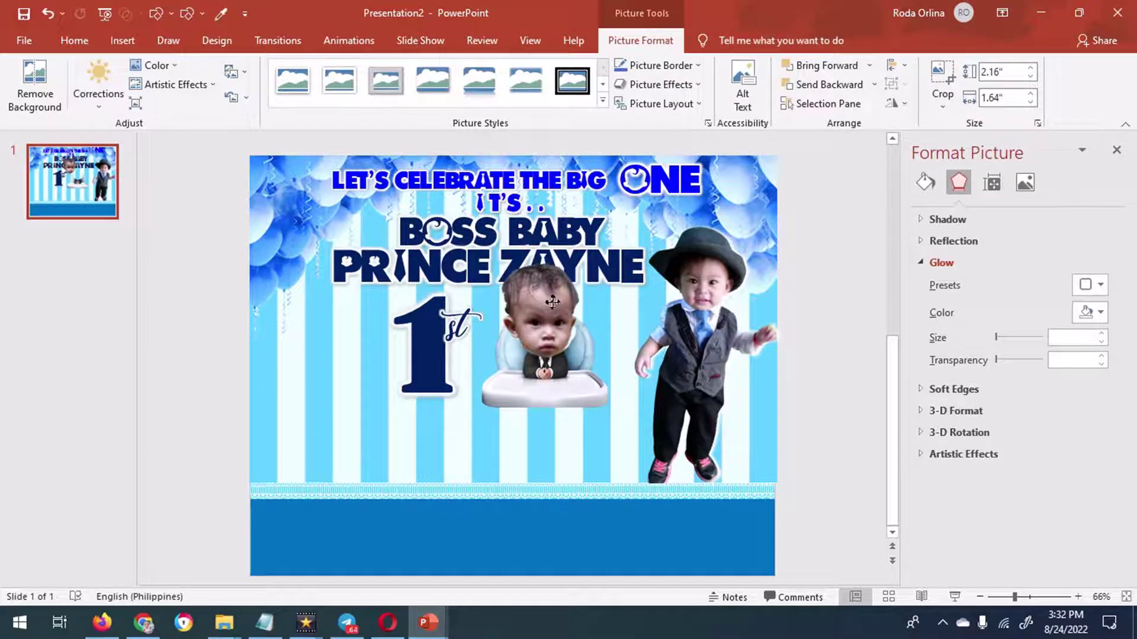
left_click(587, 370)
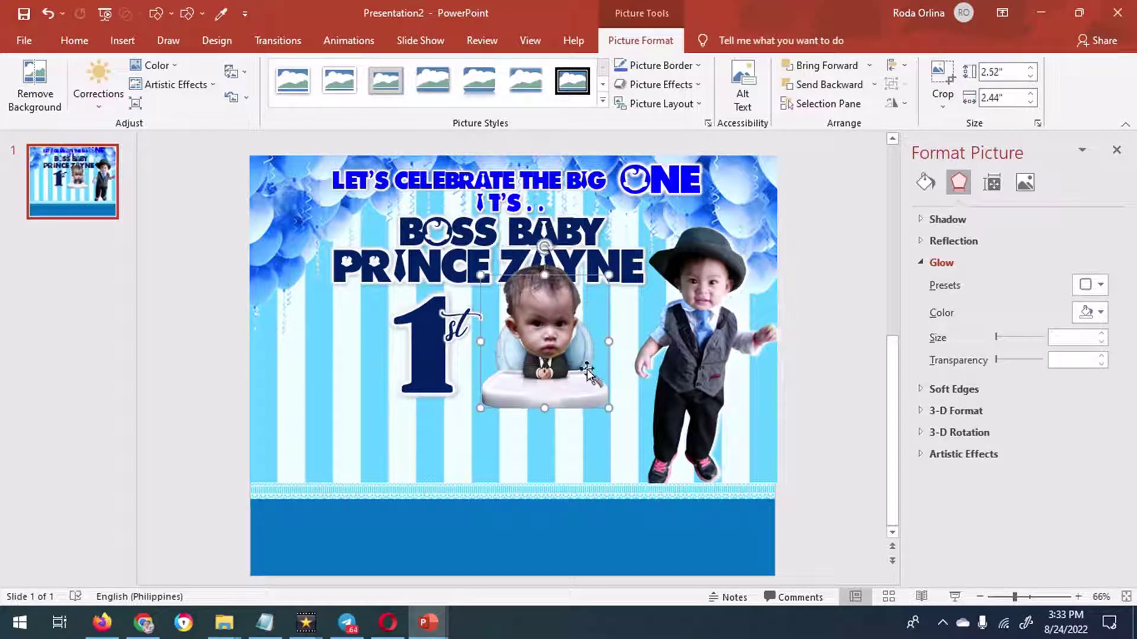
left_click_drag(609, 342, 604, 342)
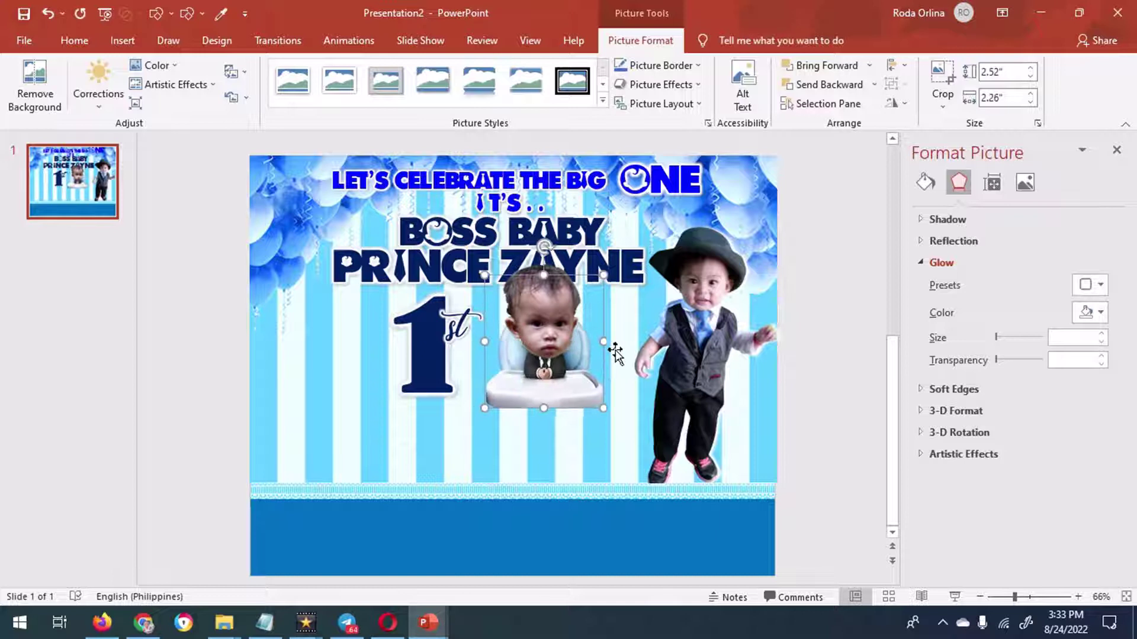
Step: Group the face and chair pictures into one figure, undoing a stray move
left_click(551, 340, "shift")
right_click(551, 341)
left_click(723, 164)
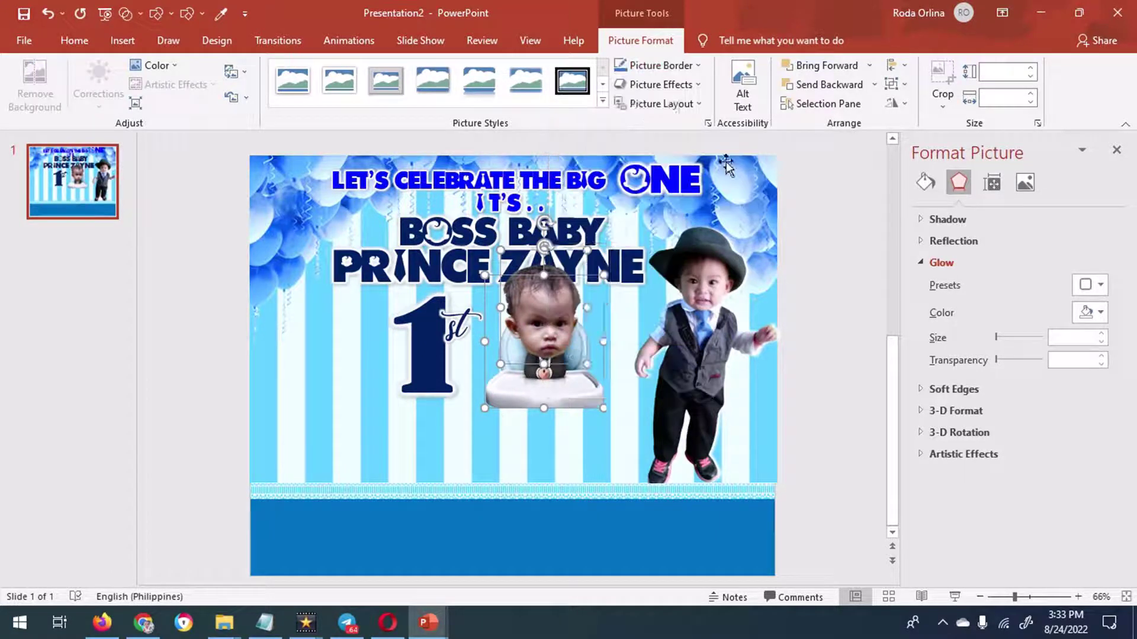
left_click(563, 361)
key("Escape")
left_click_drag(563, 362, 596, 406)
key("ctrl+z")
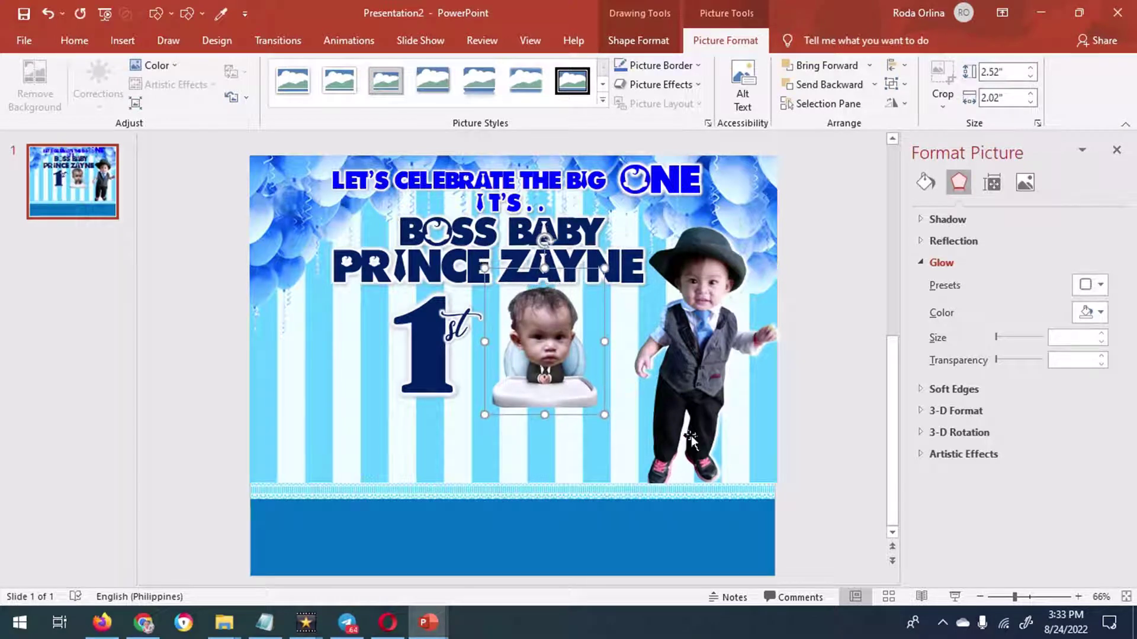
left_click(459, 328)
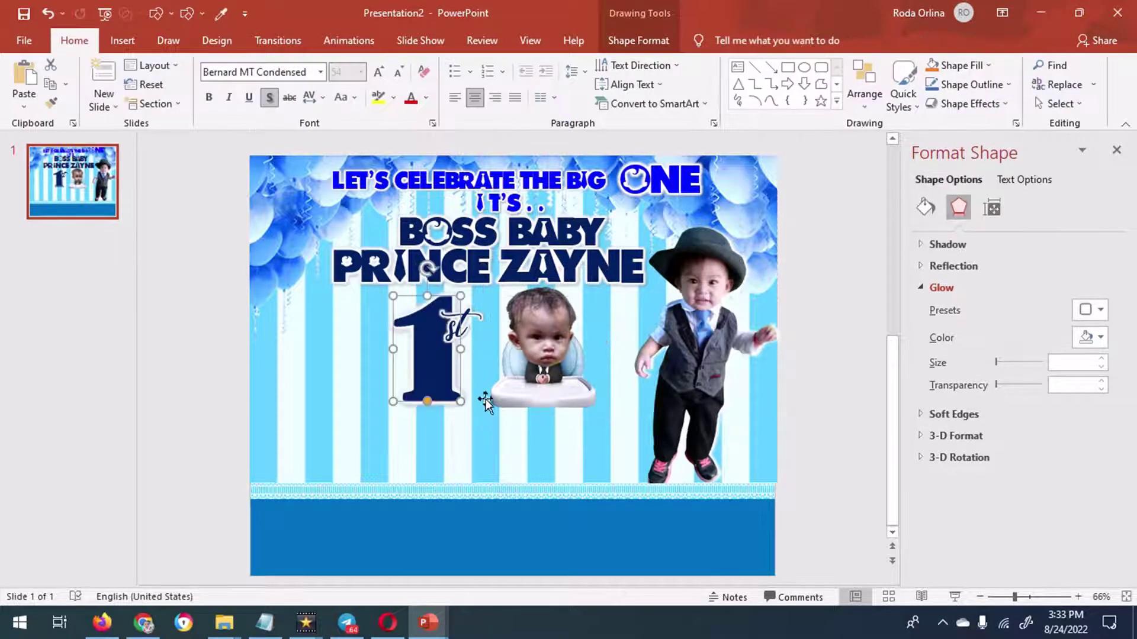
Step: Nudge the 'st' slightly right beside the 1 and browse picture recolour options without changes
left_click_drag(459, 331, 466, 331)
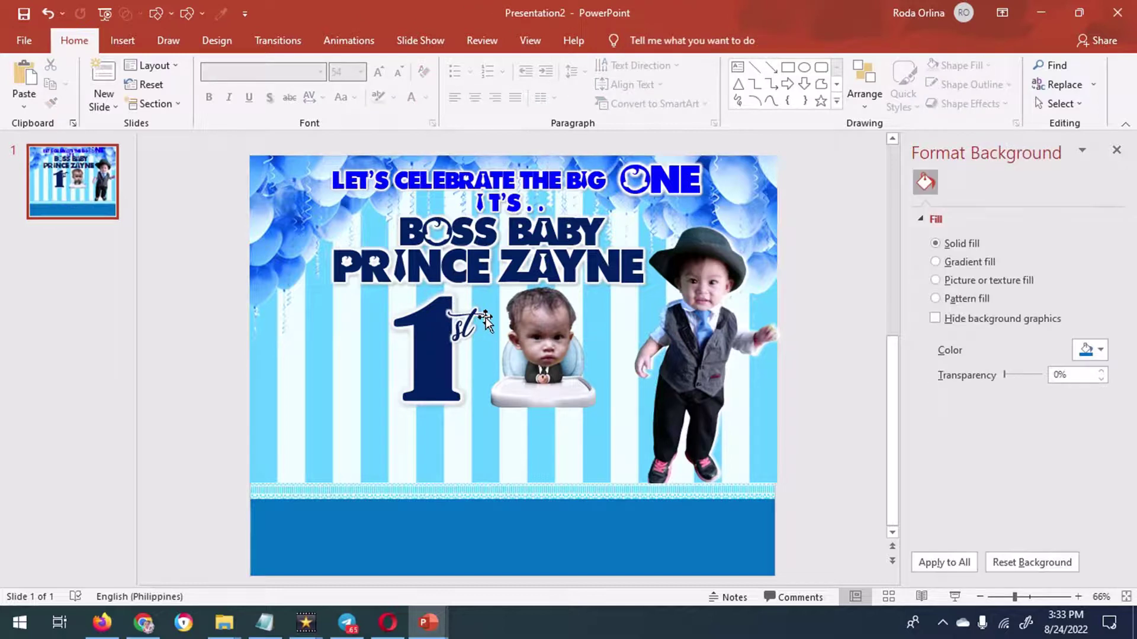
left_click(492, 308)
left_click(539, 332)
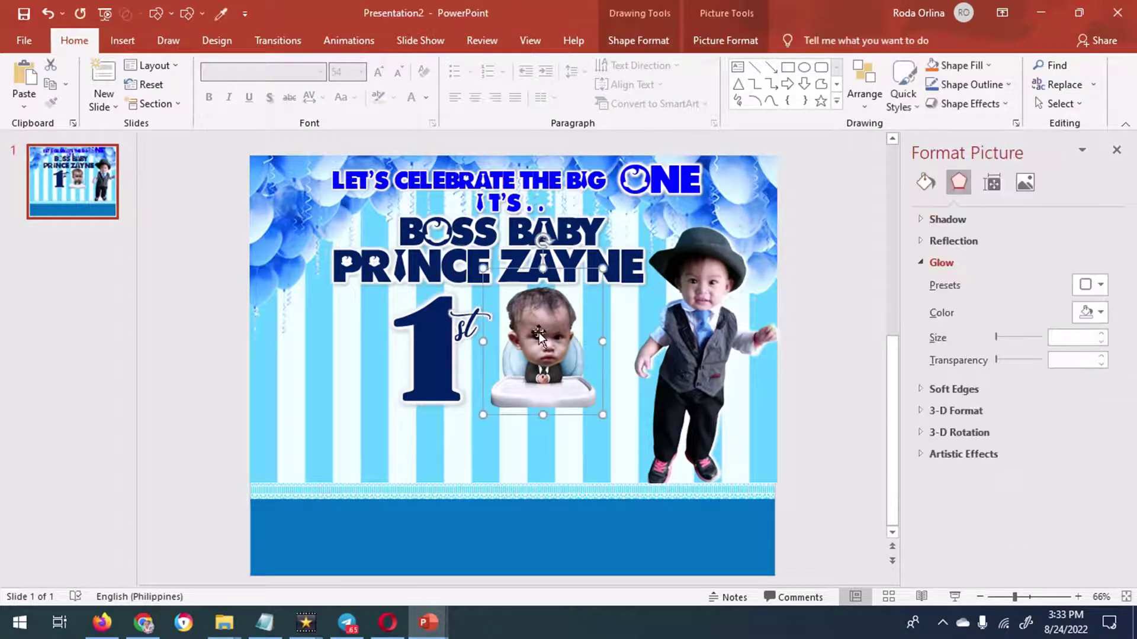
left_click(641, 41)
left_click(154, 65)
left_click(262, 220)
key("Tab")
left_click(157, 65)
left_click(208, 208)
Step: Give the standing baby photo a coloured drop shadow (4 pt blur, 4 pt distance) and nudge it left
left_click(947, 220)
left_click(1091, 268)
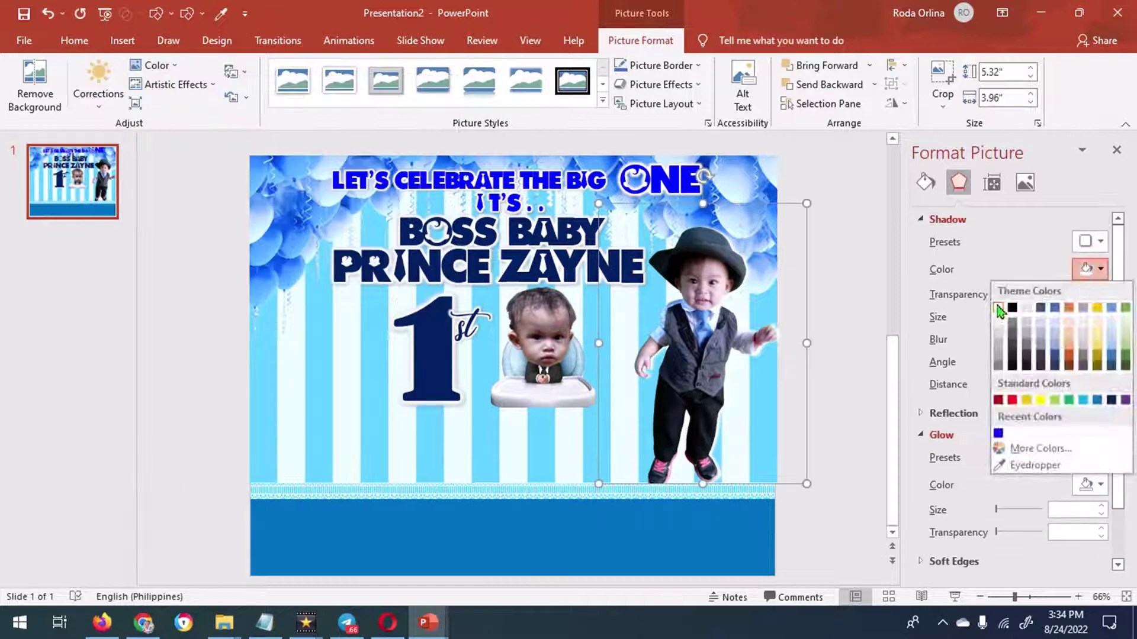
left_click(756, 452)
left_click_drag(764, 454, 760, 453)
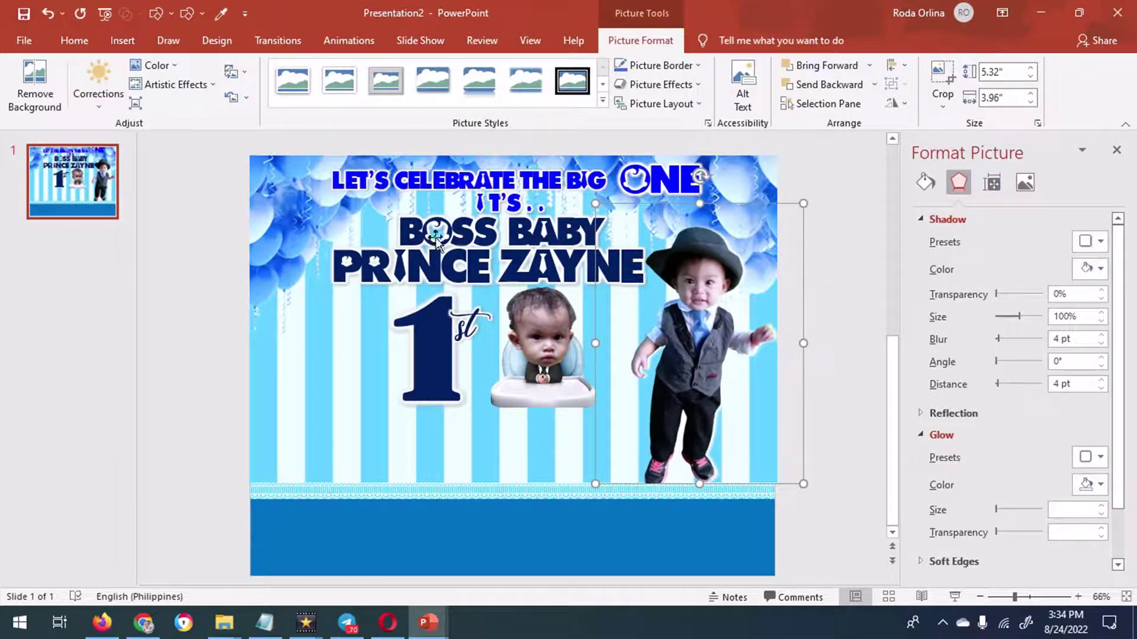
left_click(435, 240)
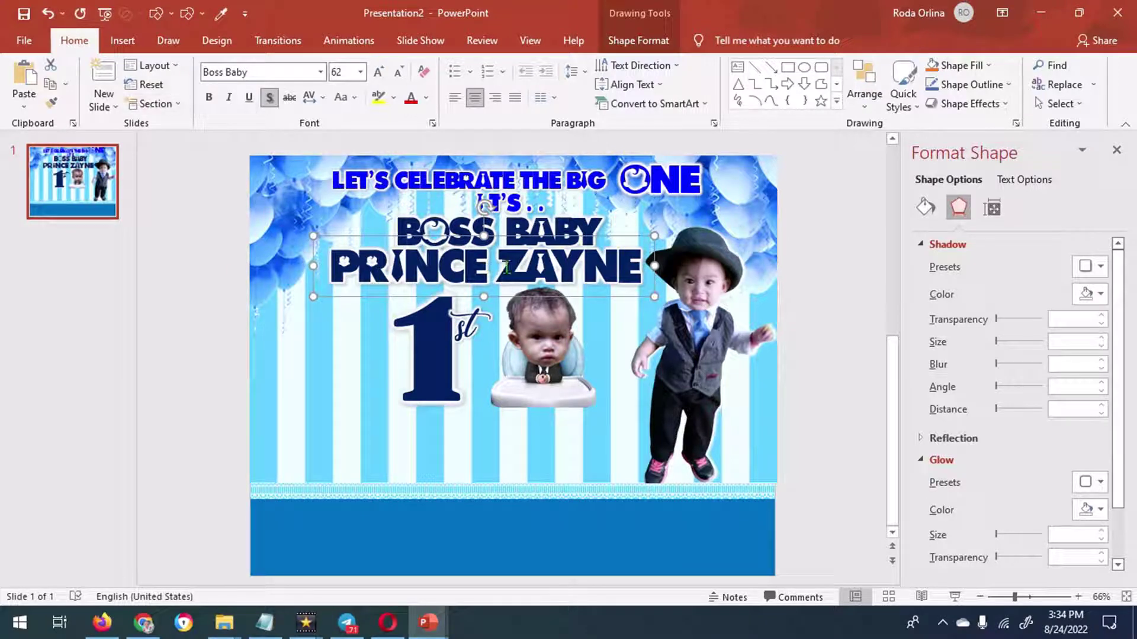
Step: Copy the name line below the 1st, retype it as BIRTHDAY, and enlarge it to 88 pt
mouse_move(481, 237)
left_mouse_down()
mouse_move(511, 252)
mouse_move(509, 422)
left_mouse_up()
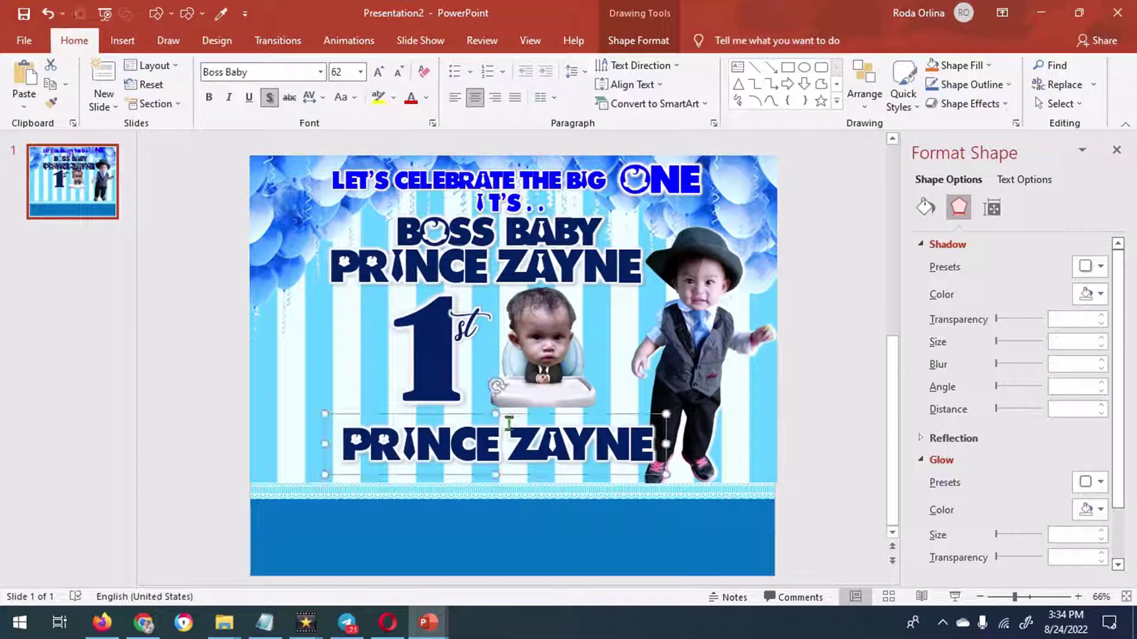
key("ctrl+a")
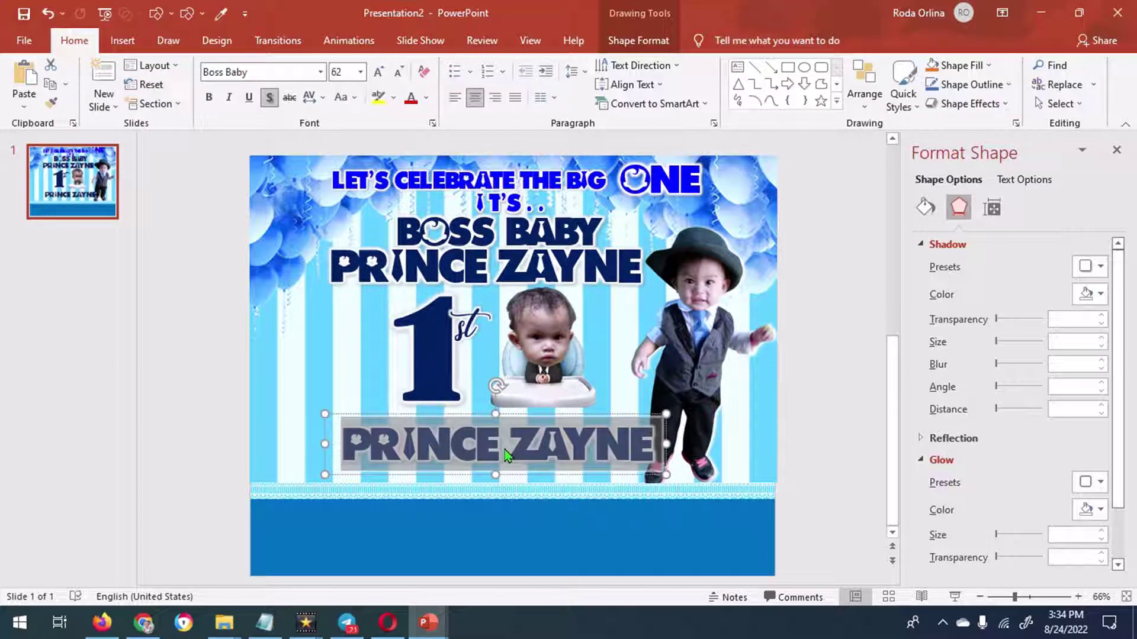
type("BIRTHDAY")
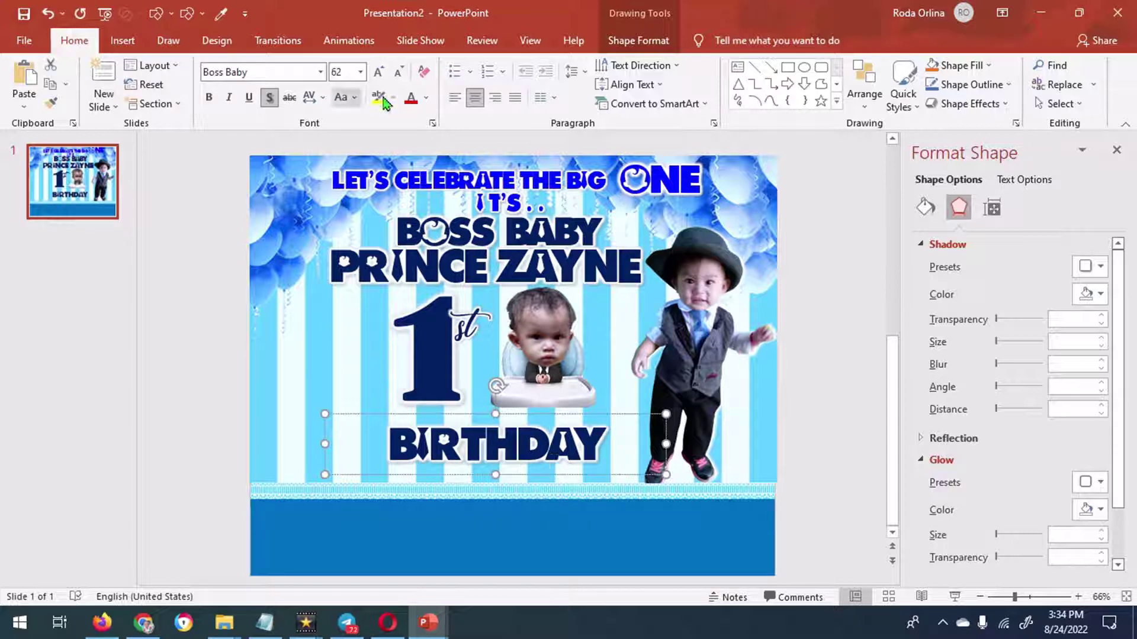
left_click(379, 74)
left_click(379, 73)
left_click(379, 74)
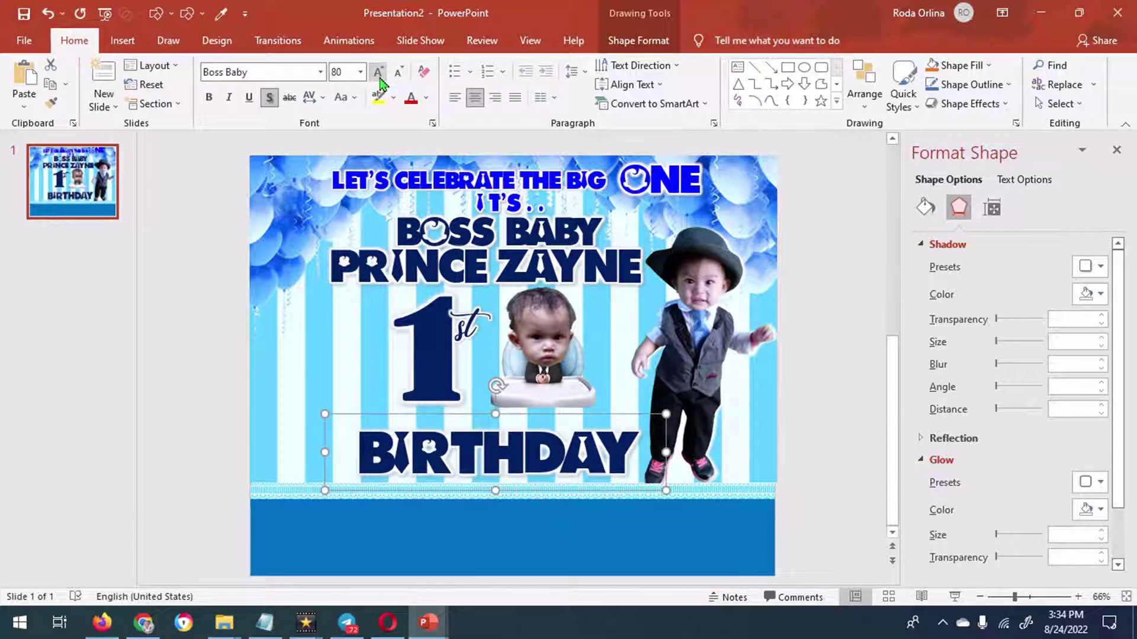
left_click(379, 73)
Step: Nudge BIRTHDAY up and left, then open Insert Picture to the PRINCE folder
key("Up")
key("Up")
key("Up")
key("Up")
key("Up")
key("Up")
key("Up")
key("Left")
key("Up")
key("Left")
key("Up")
key("Up")
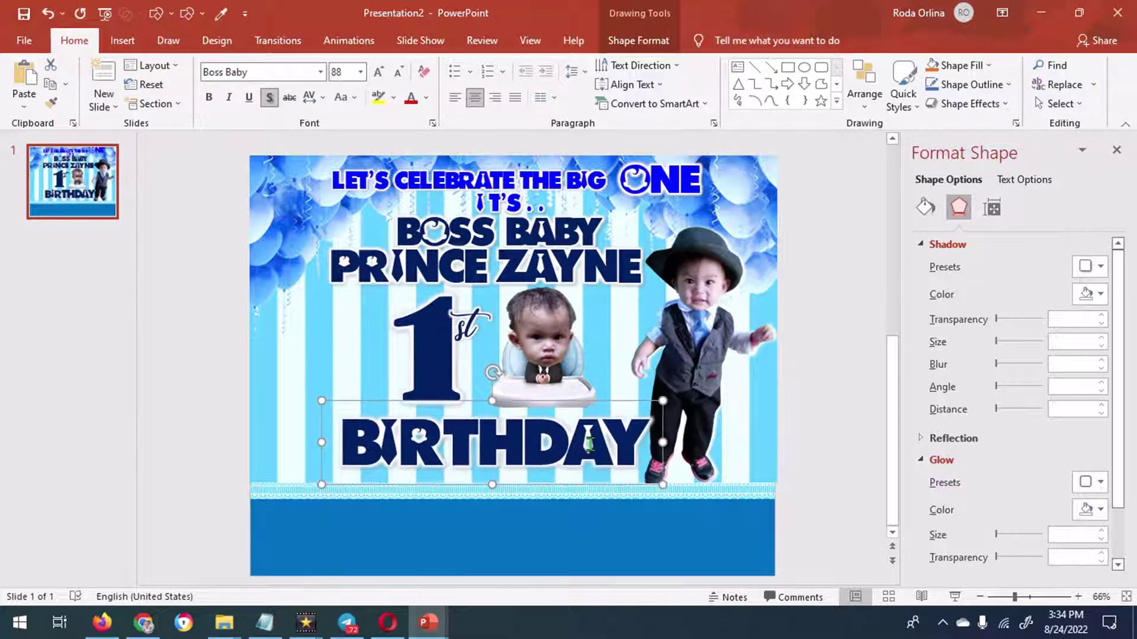
left_click(122, 40)
left_click(121, 83)
left_click(142, 136)
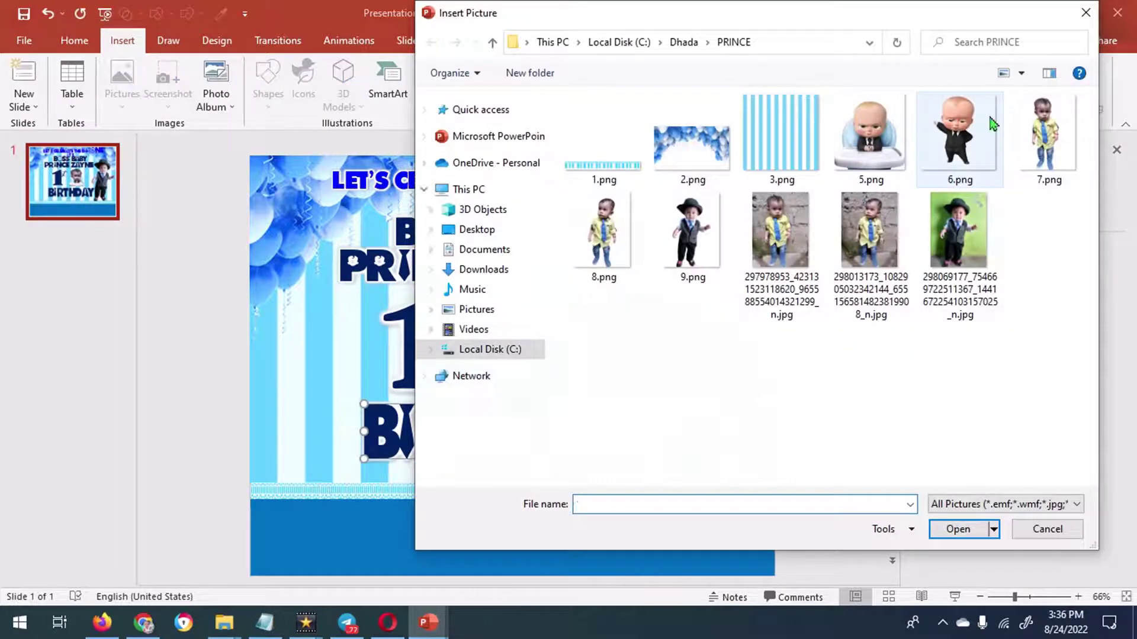
Step: Insert 6.png at the lower left of the slide and flip it horizontally
double_click(960, 145)
left_click_drag(509, 348, 336, 387)
left_click(894, 103)
left_click(969, 187)
Step: Remove the suited Boss Baby's head with background removal, then reopen Insert Picture from this device
left_click(35, 86)
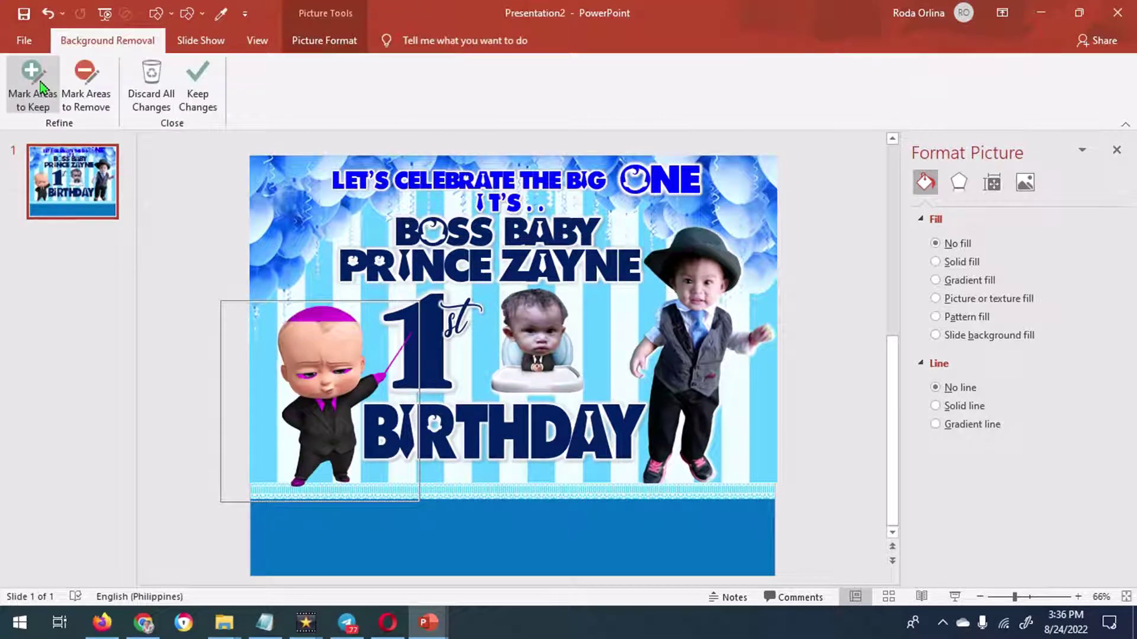
left_click(86, 89)
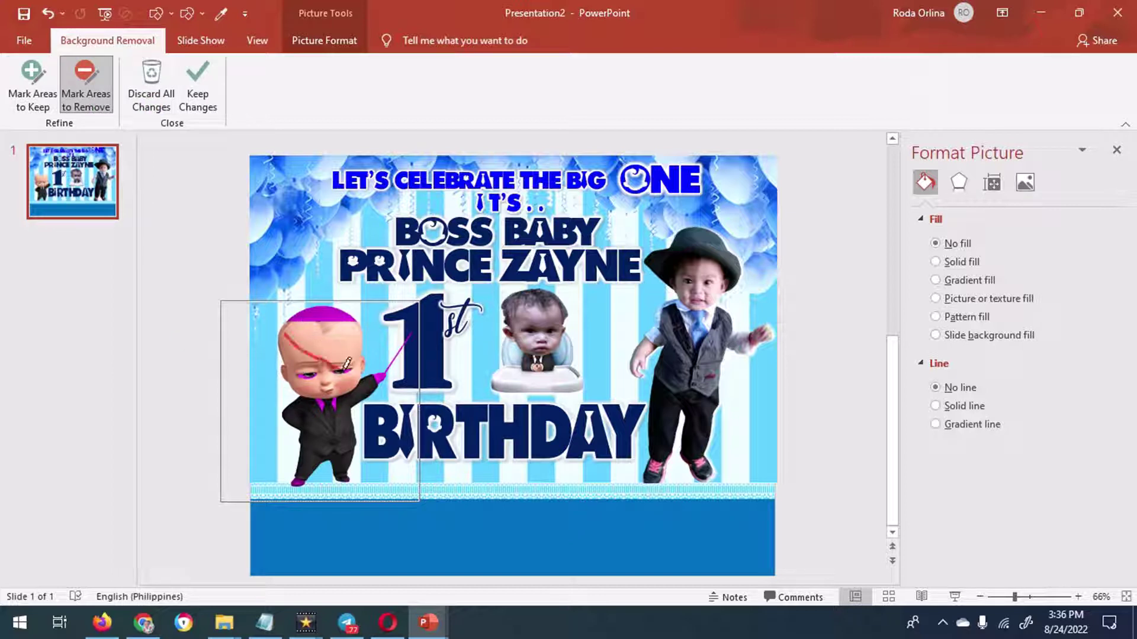
left_click_drag(310, 319, 348, 375)
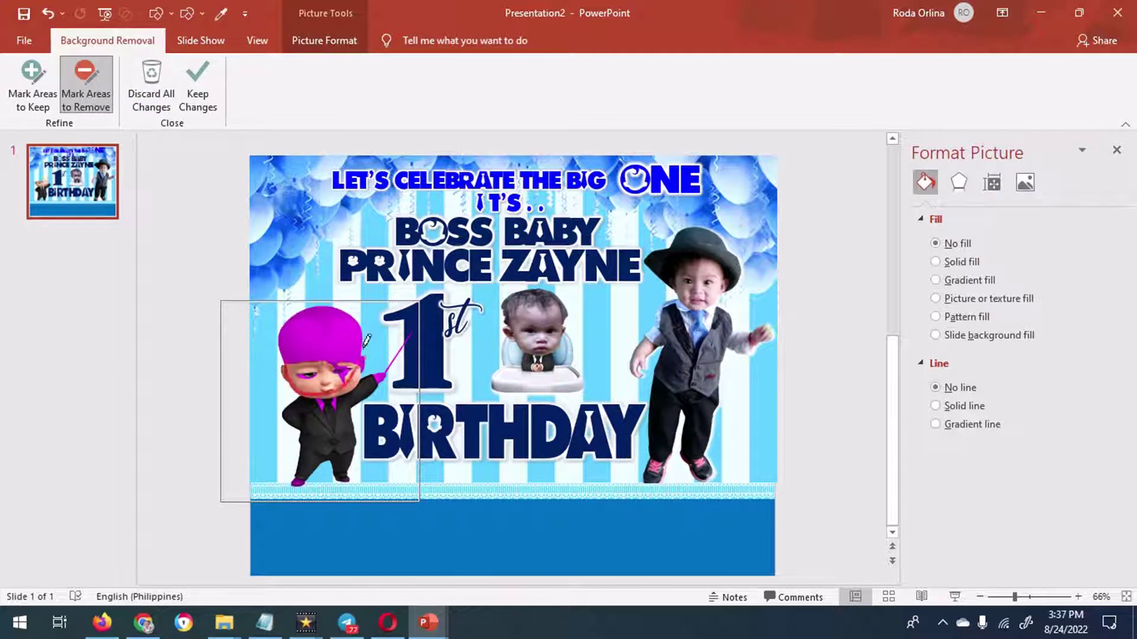
left_click(33, 86)
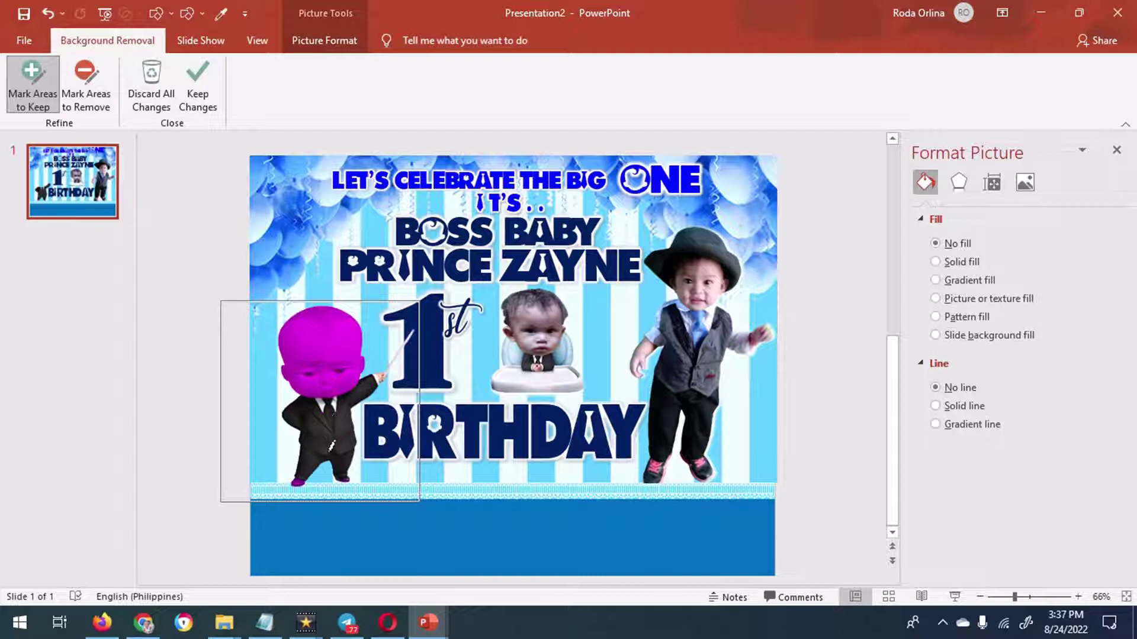
left_click(198, 88)
left_click(122, 40)
left_click(122, 89)
left_click(152, 154)
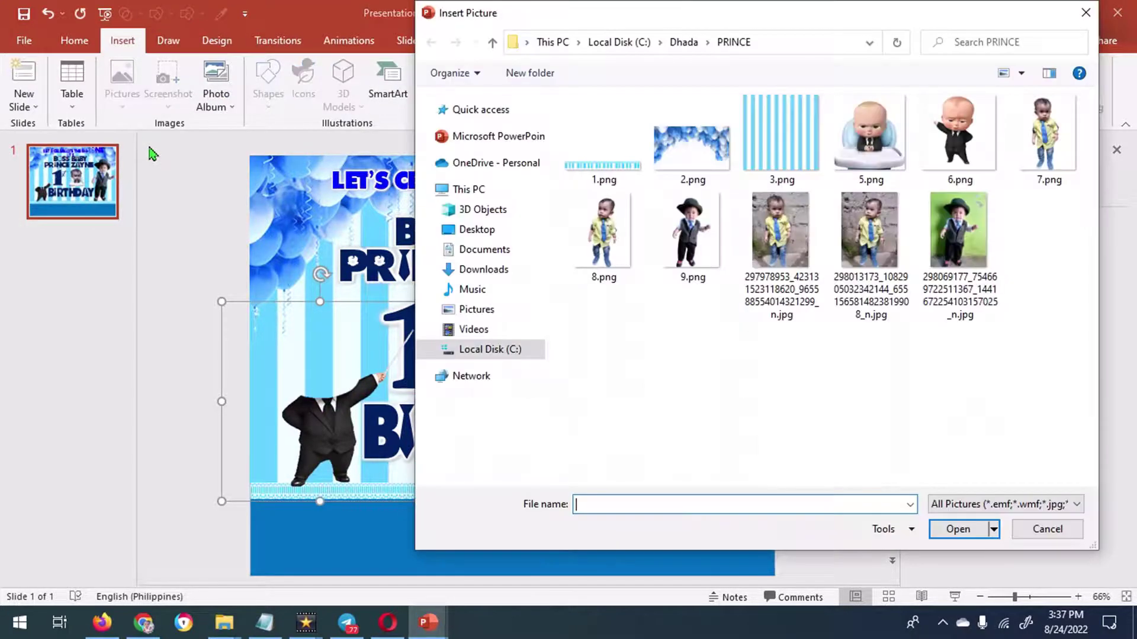
Step: Insert 8.png and use Remove Background to strip the baby's body and clothes
double_click(613, 237)
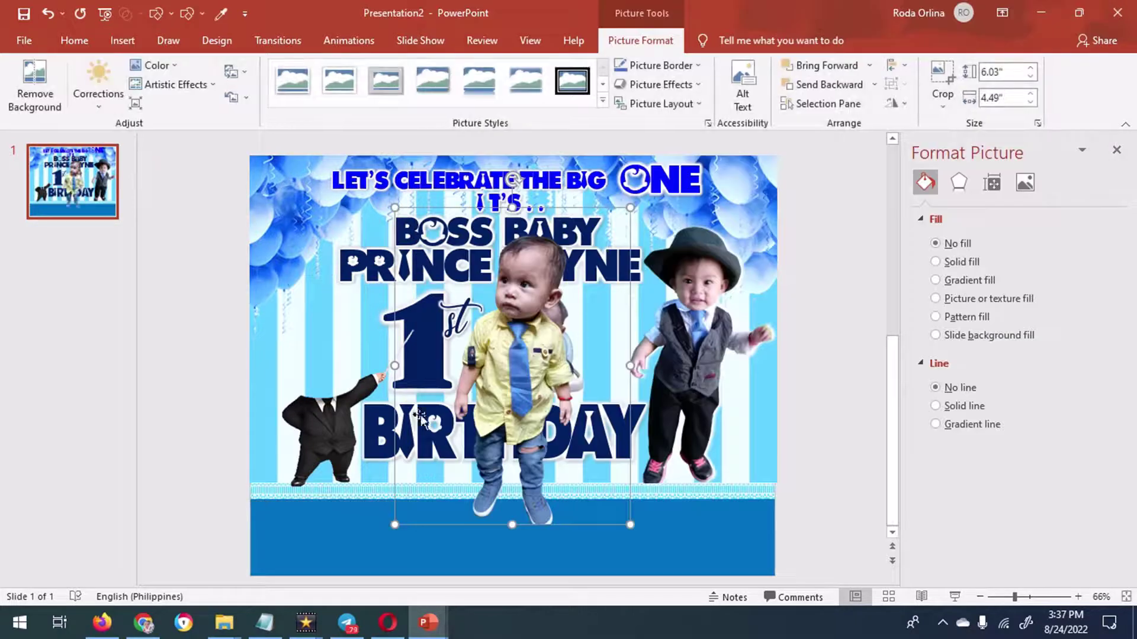
left_click(35, 86)
left_click(86, 89)
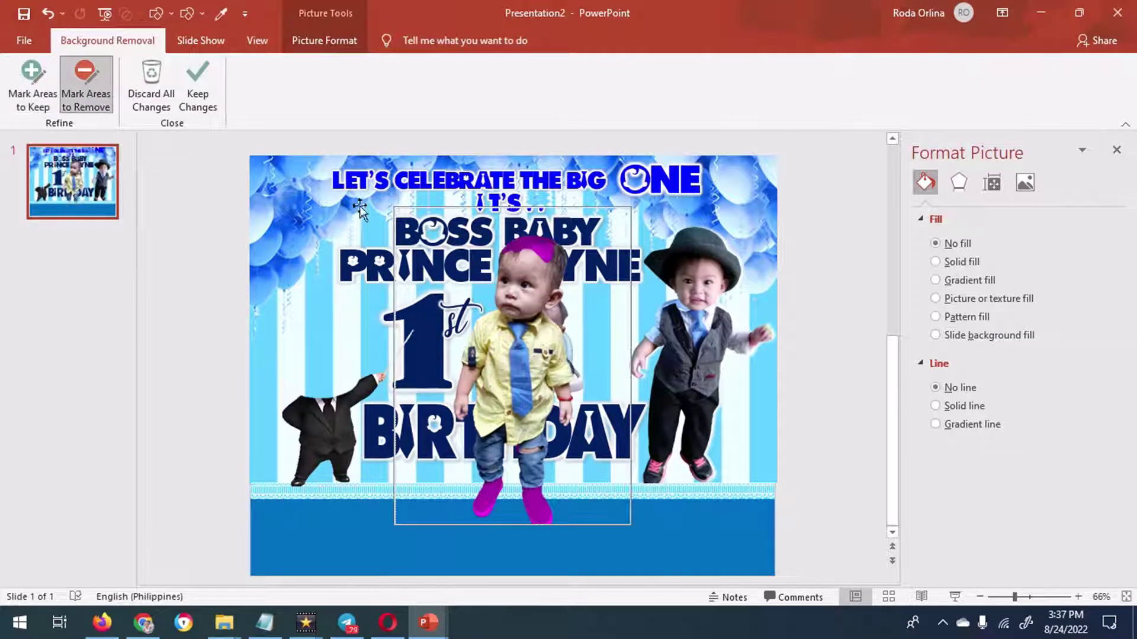
left_click(86, 89)
left_click(549, 349)
left_click_drag(515, 364, 538, 344)
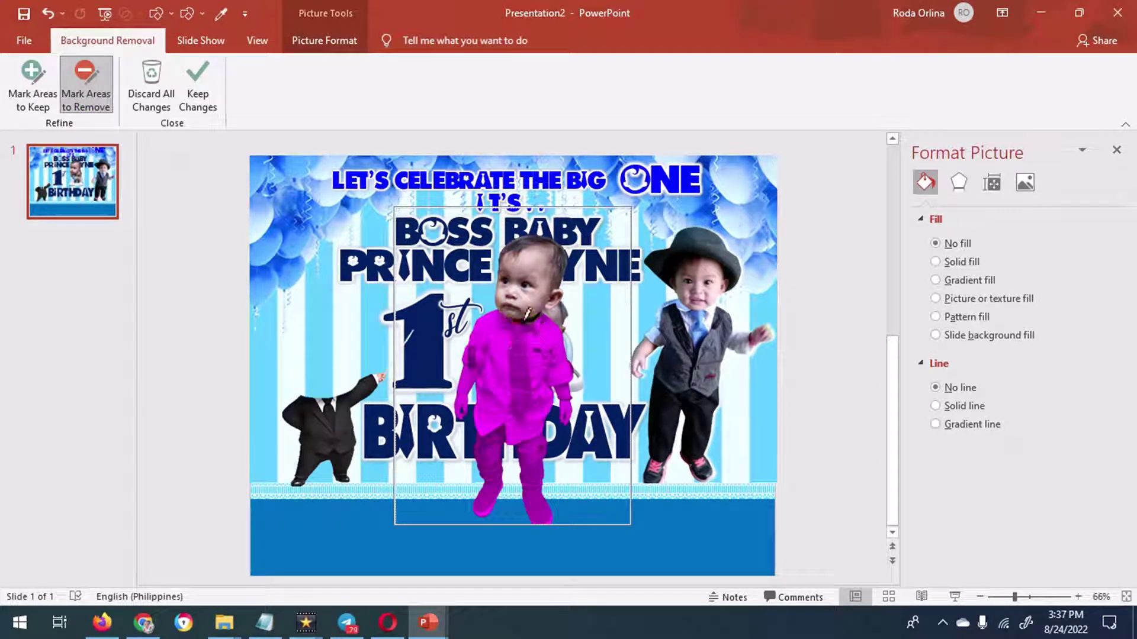
left_click(198, 85)
Step: Crop the photo to the face, flip it horizontally, and place it on the headless suit figure
left_click(943, 80)
left_click_drag(513, 525, 523, 325)
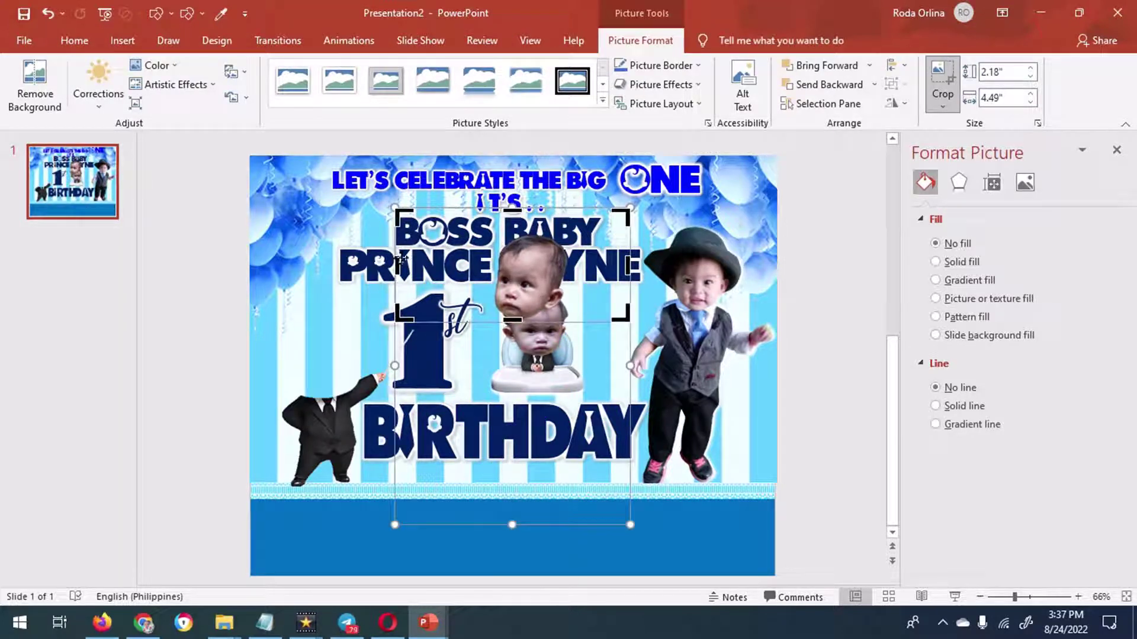
left_click_drag(636, 266, 573, 284)
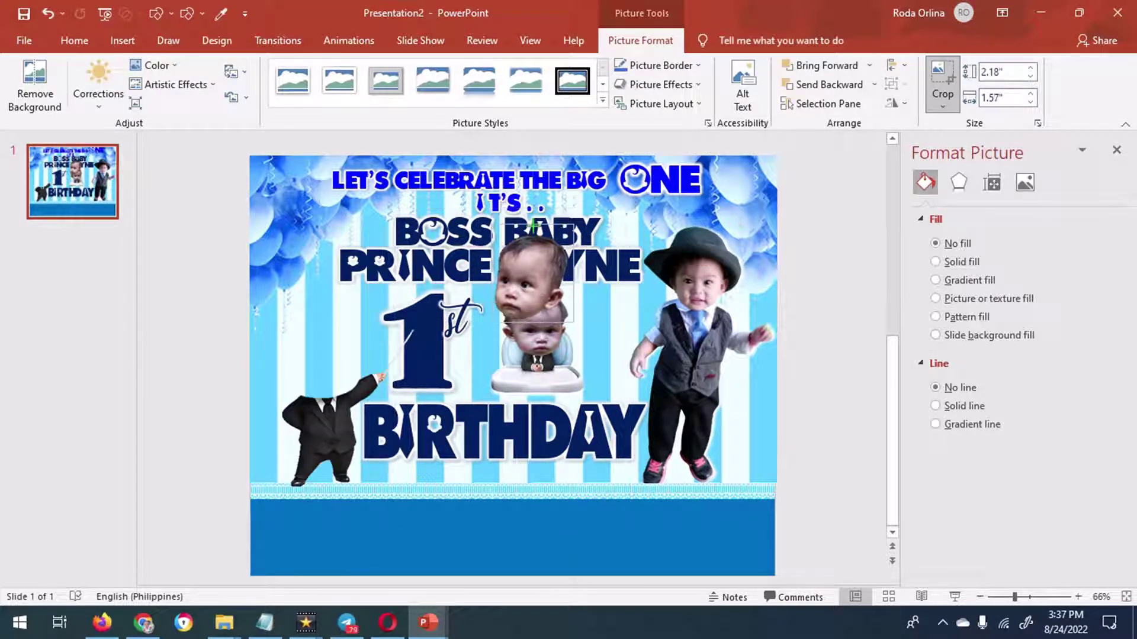
key("Escape")
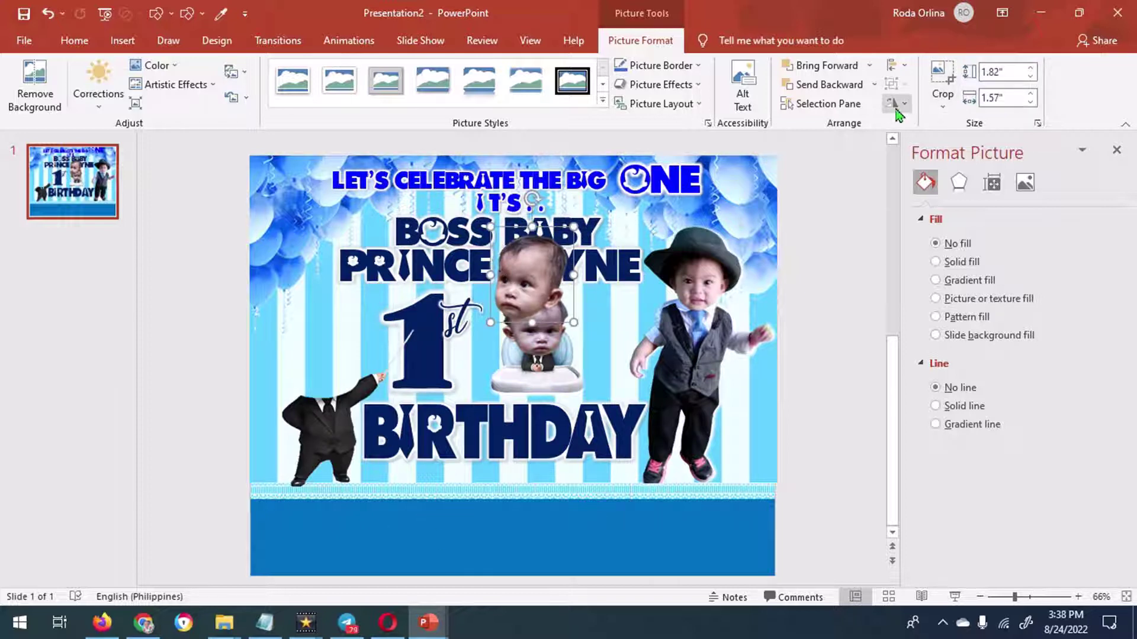
left_click(896, 108)
left_click(939, 185)
left_click_drag(533, 275, 328, 374)
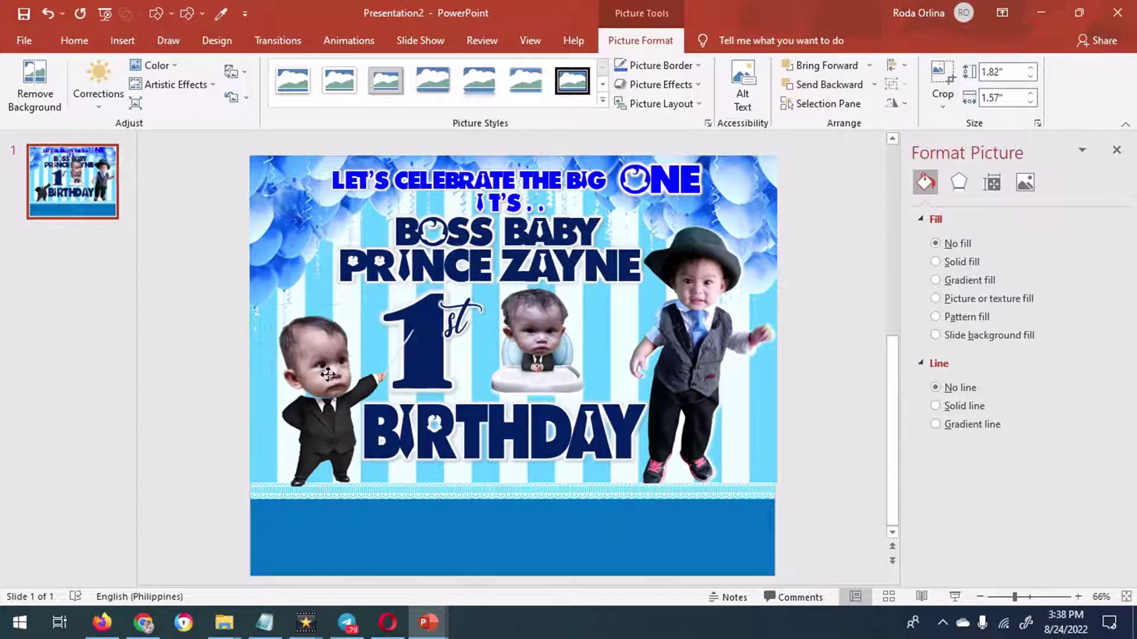
Step: Enlarge the face picture and nudge it into position on the suit figure
left_click_drag(355, 335, 368, 319)
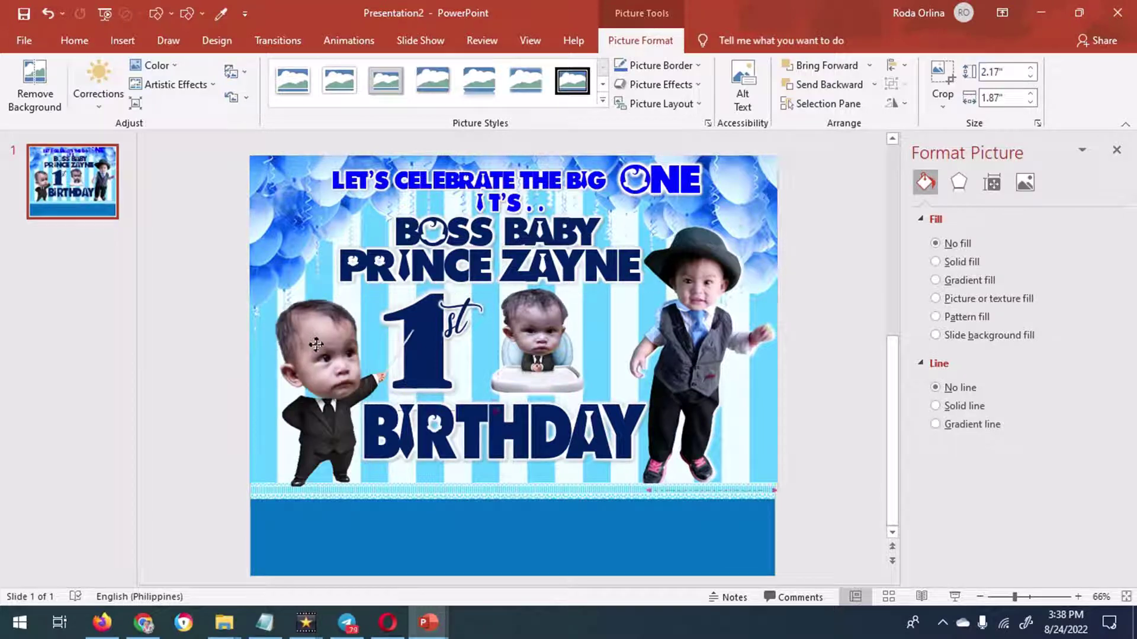
left_click_drag(275, 299, 258, 288)
left_click_drag(318, 363, 319, 363)
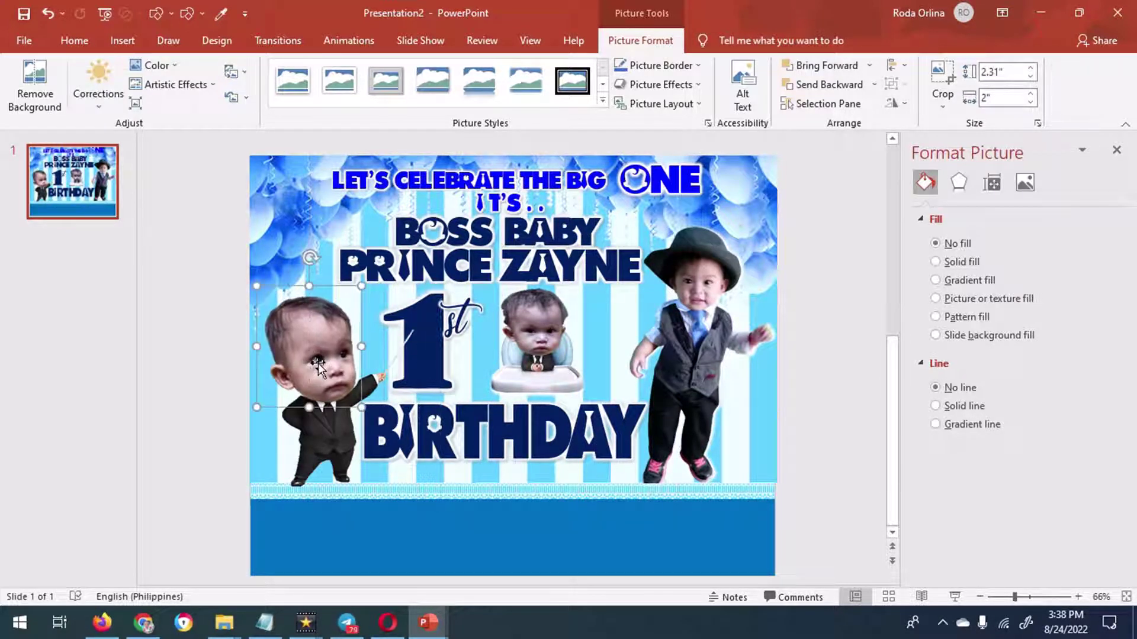
left_click_drag(359, 287, 365, 284)
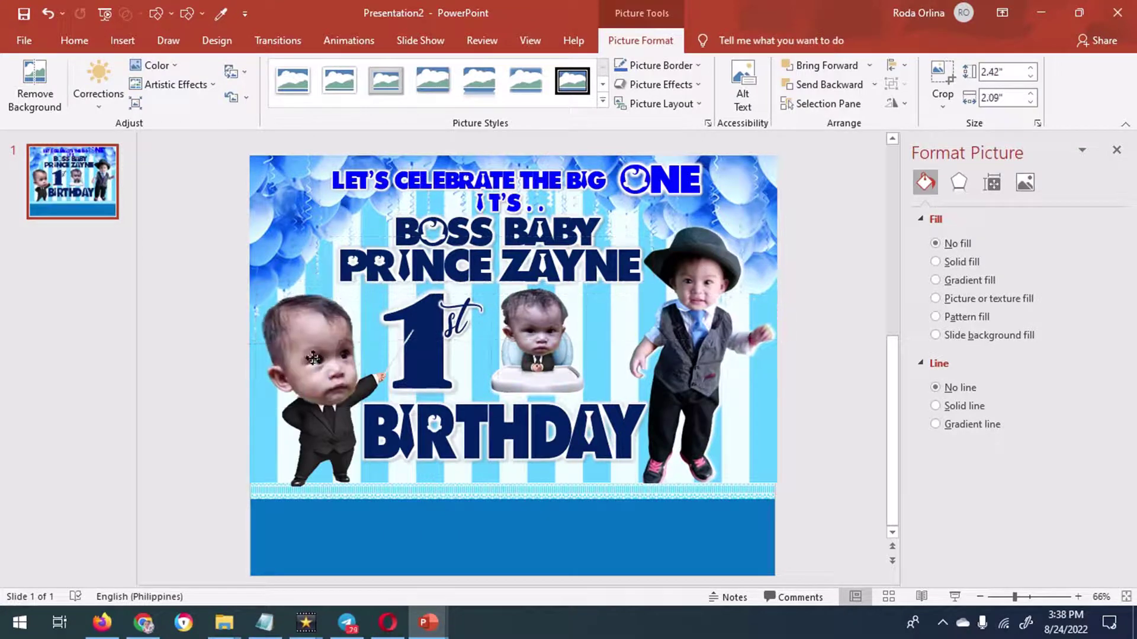
key("Up")
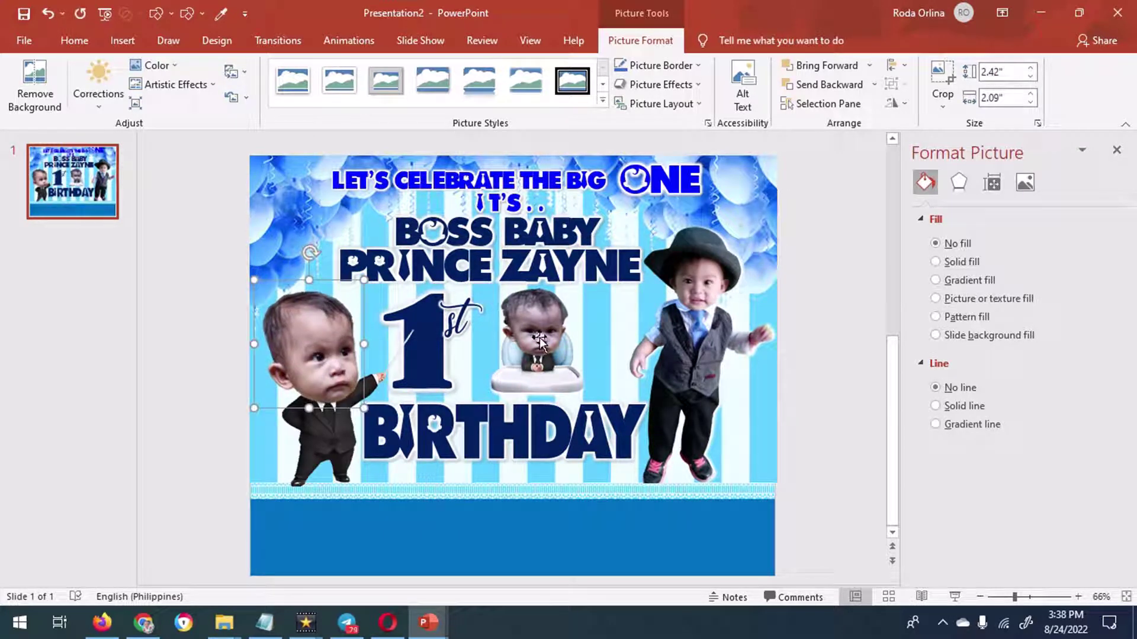
left_click(156, 65)
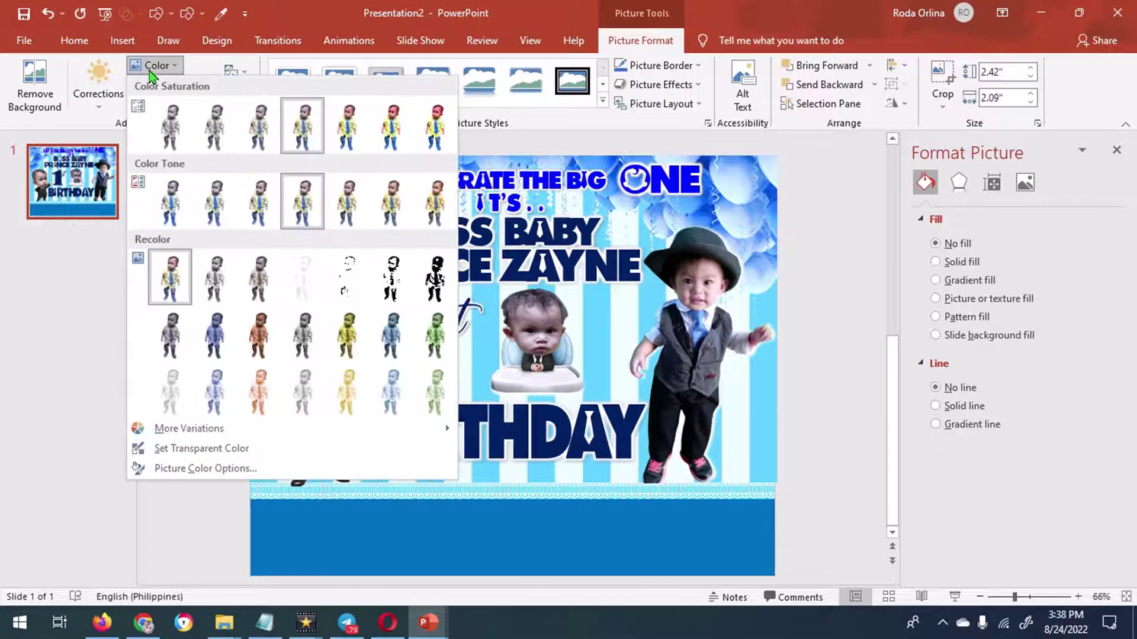
left_click(267, 211)
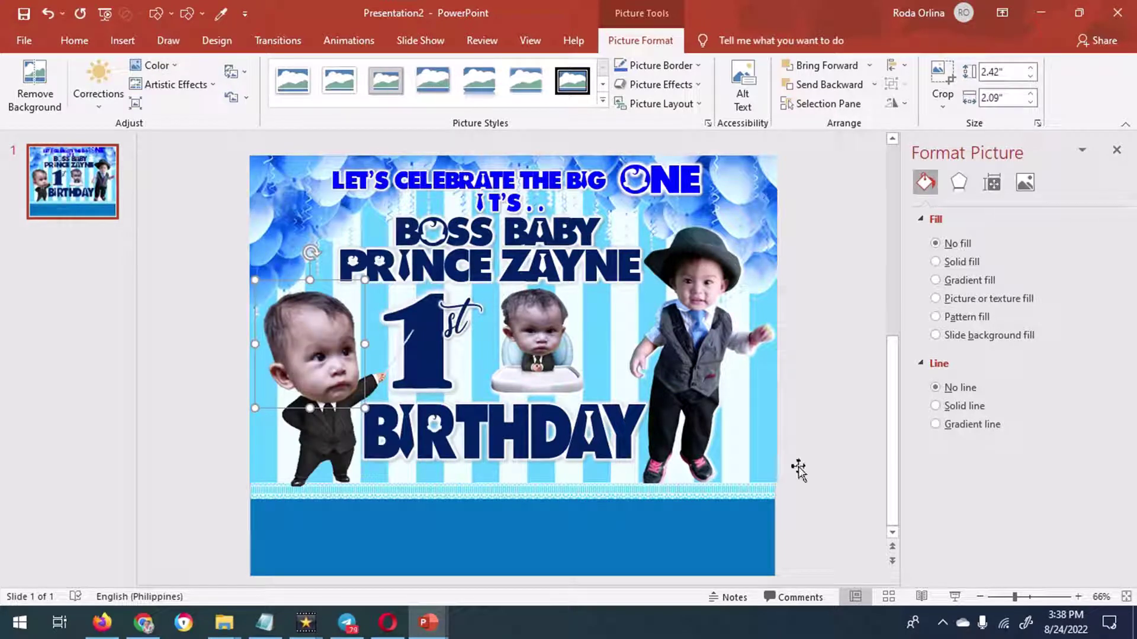
Step: Copy the BOSS BABY text box into the bottom blue band and select its text
left_click(833, 401)
left_click_drag(491, 224, 511, 538)
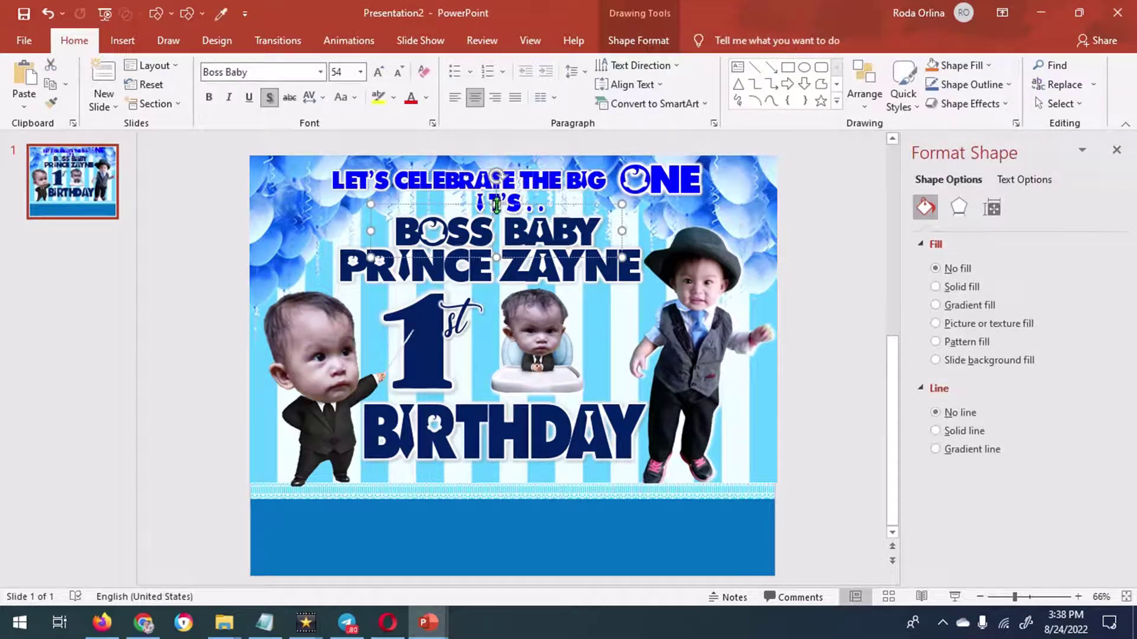
triple_click(511, 539)
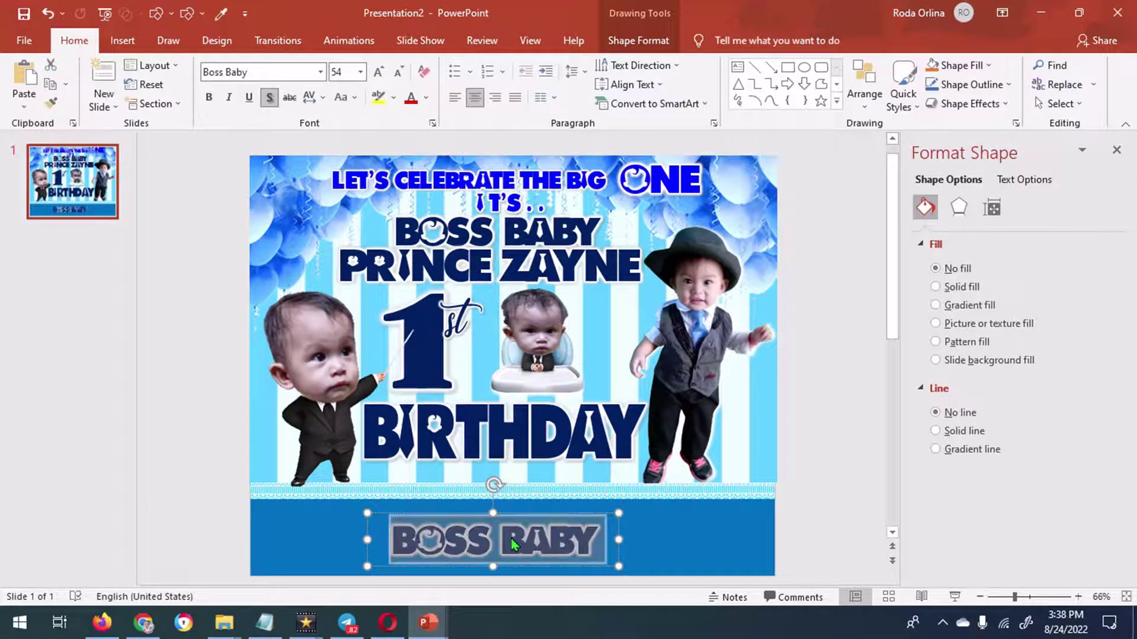
Step: Type the date 'SEPTEMBER' and '2 2022' on two lines in the copied box
type("SEPTEMBER")
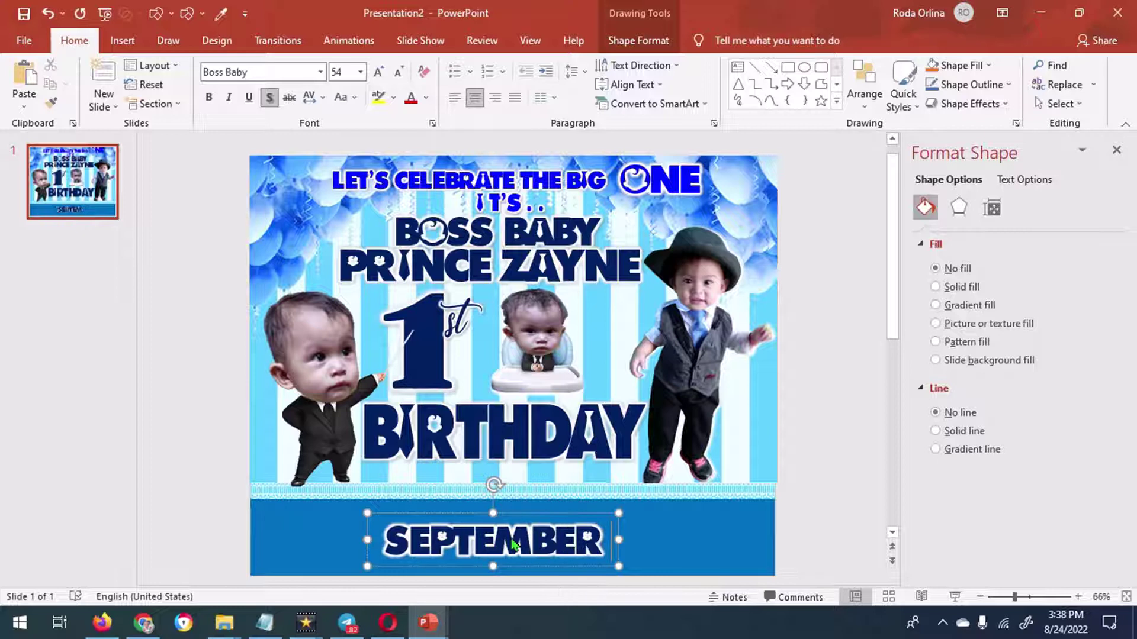
key("Return")
type("2 2022")
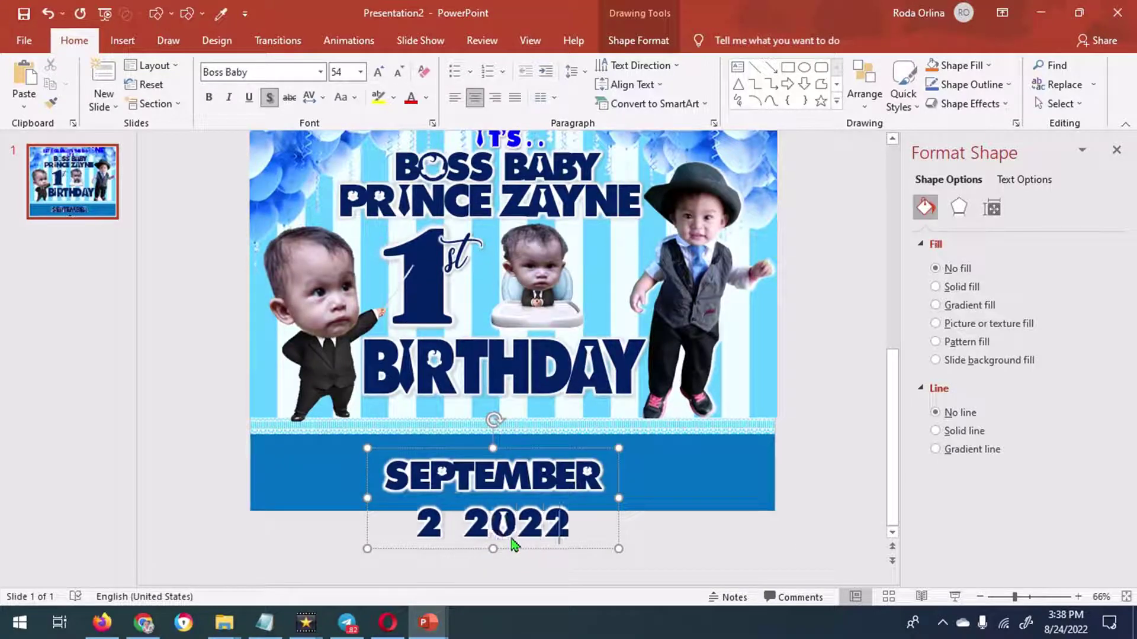
key("shift+Left")
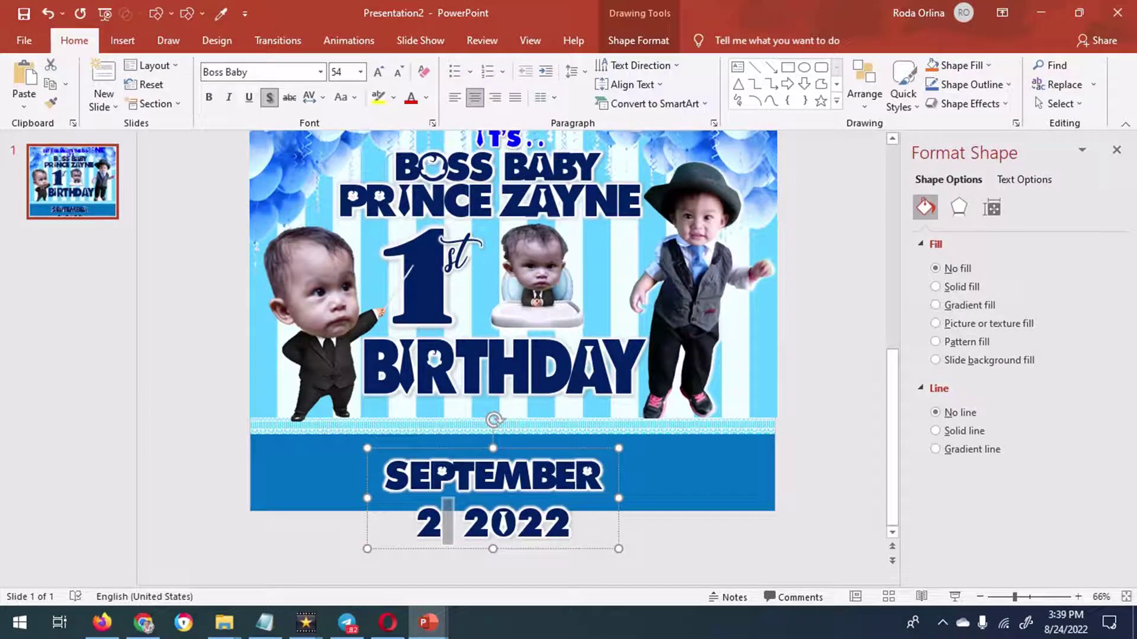
Step: Shrink the date to 28 pt and move it just below BIRTHDAY
left_click(323, 72)
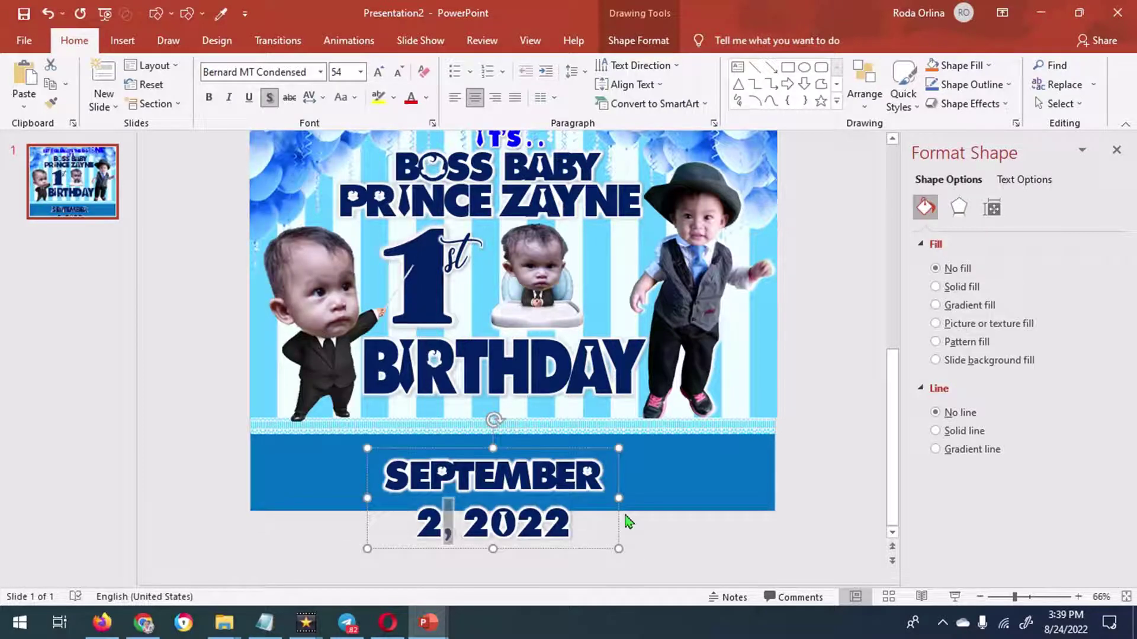
left_click(619, 498)
left_click(399, 71)
left_click(398, 72)
left_click(398, 72)
left_click(398, 71)
left_click(399, 71)
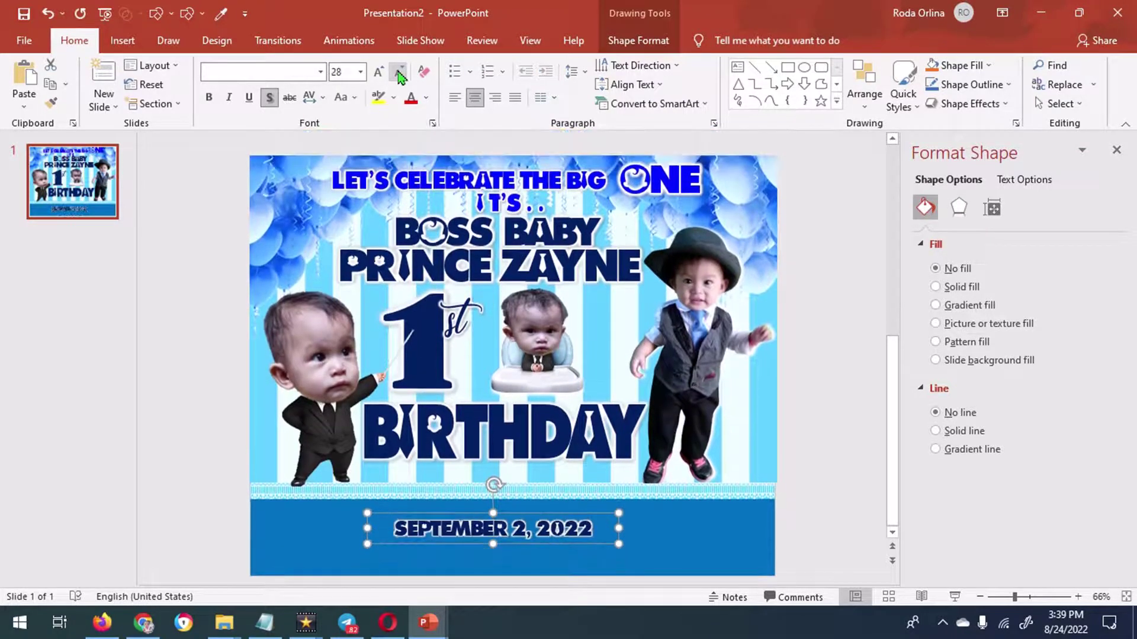
left_click_drag(534, 524, 532, 457)
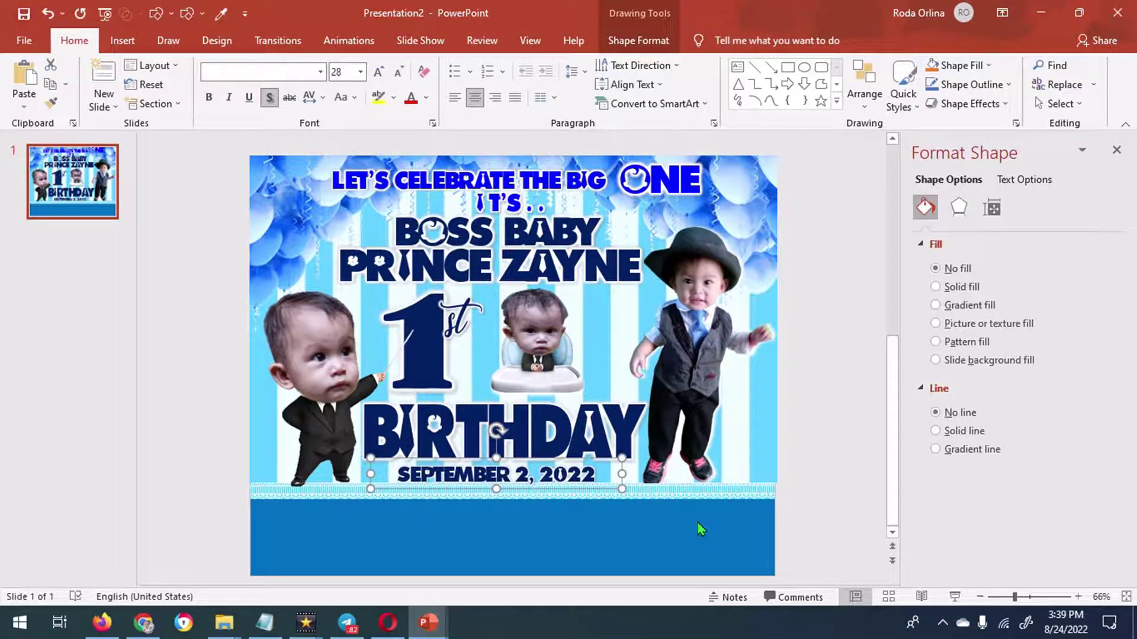
left_click(700, 529)
Step: Insert a new 'Your text here' WordArt box
left_click(122, 40)
left_click(845, 89)
left_click(854, 148)
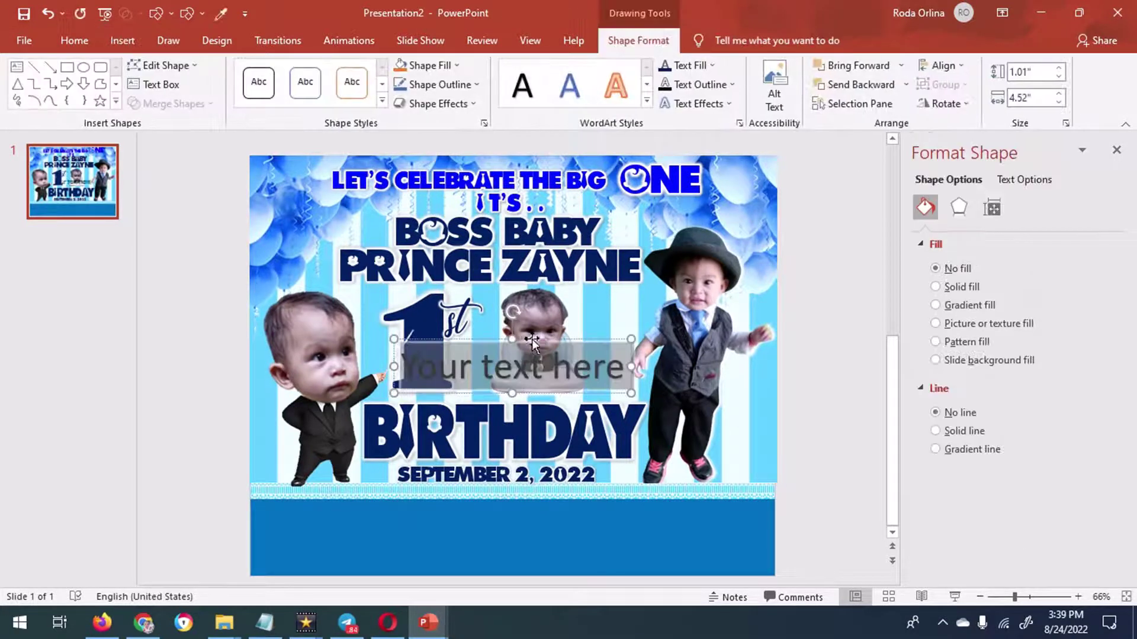
Step: Move the WordArt into the blue band and type the two-line 'You are going to be...' message
left_click_drag(532, 338, 471, 492)
left_click(74, 40)
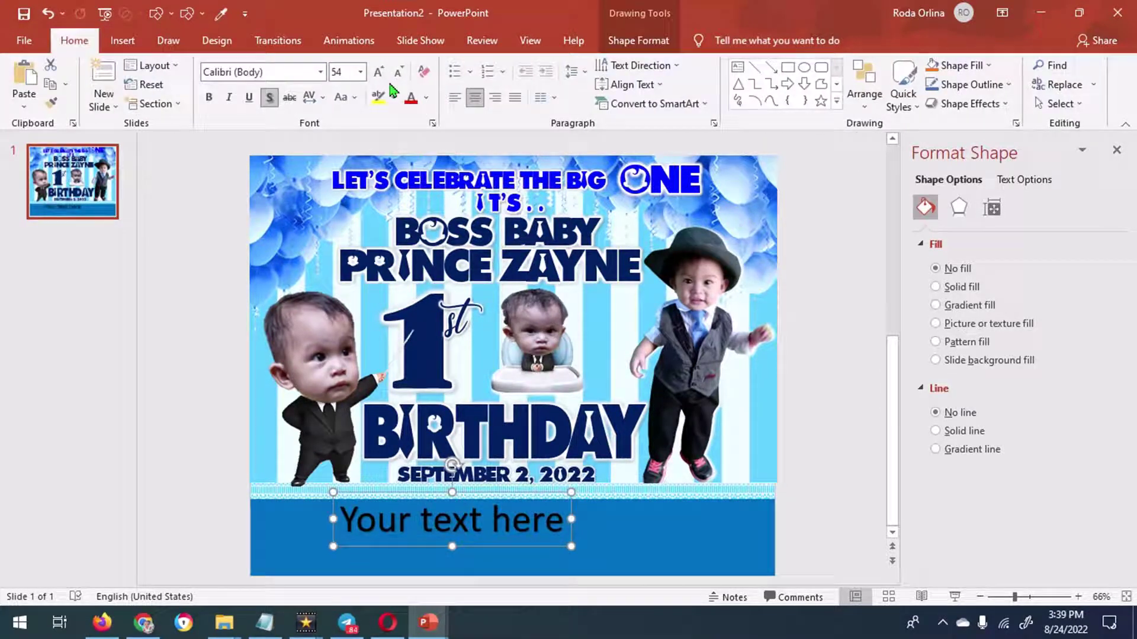
left_click(399, 72)
left_click(398, 72)
left_click(398, 72)
left_click(399, 72)
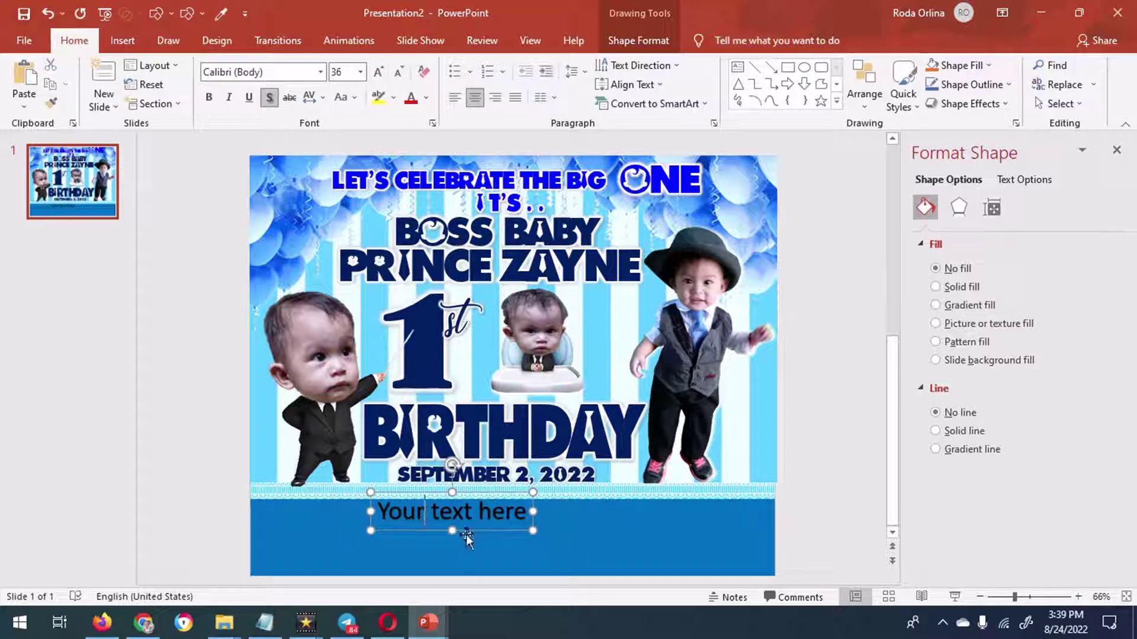
key("ctrl+a")
type("YOU")
key("BackSpace")
key("BackSpace")
key("BackSpace")
type("You are going to be able to big boy soo")
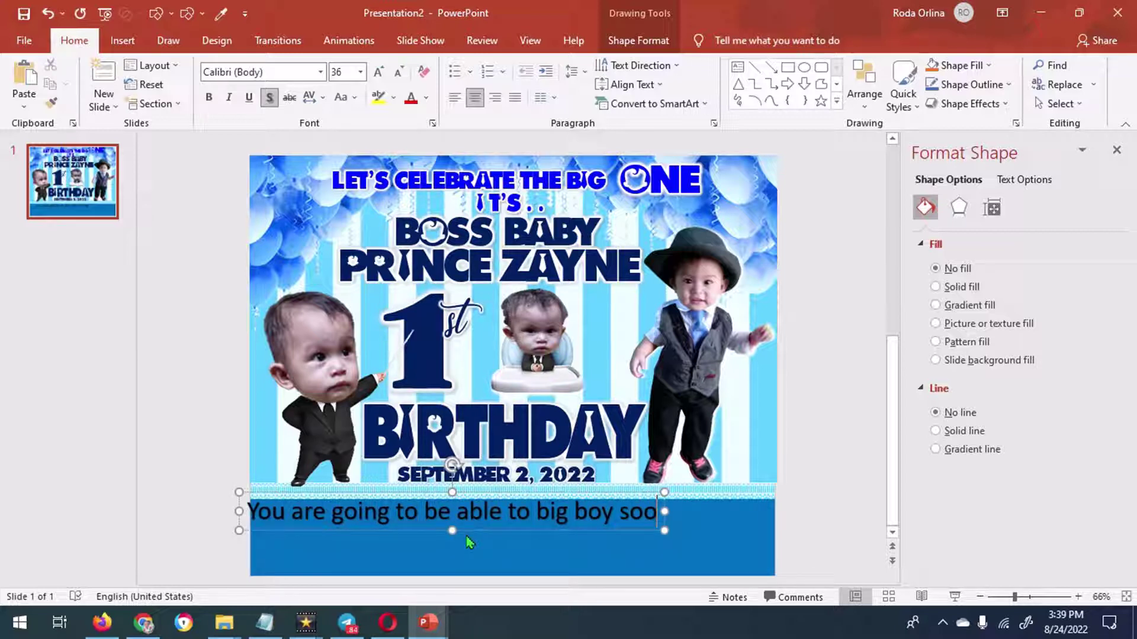
type("n,")
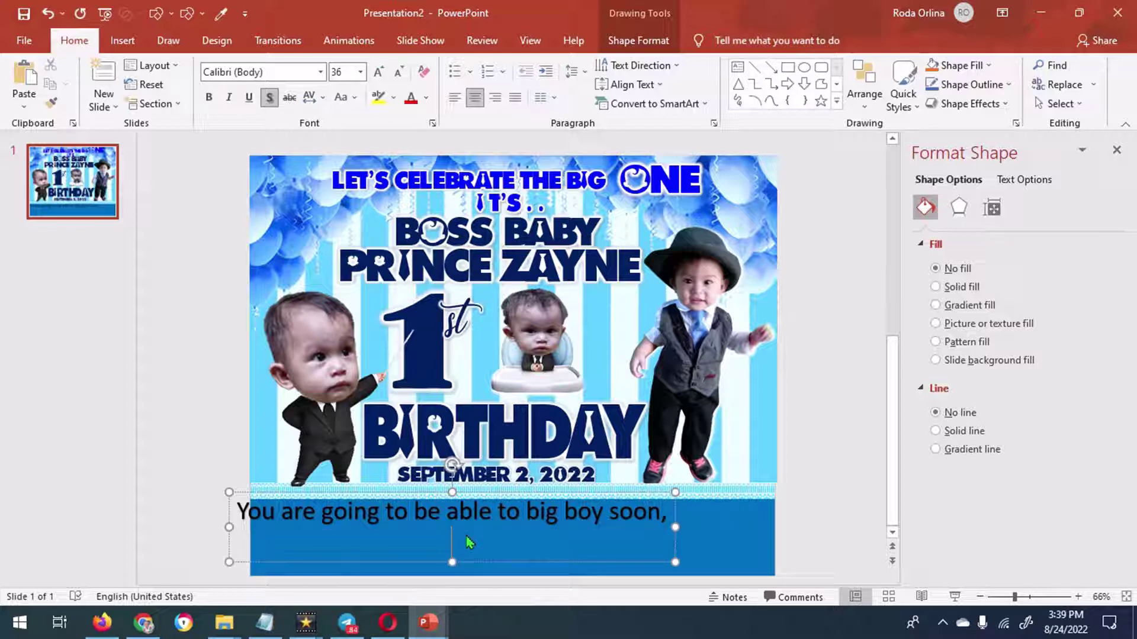
type(" and we look forward to being able to see you")
type(" group u")
key("BackSpace")
key("BackSpace")
key("BackSpace")
key("BackSpace")
type("w up")
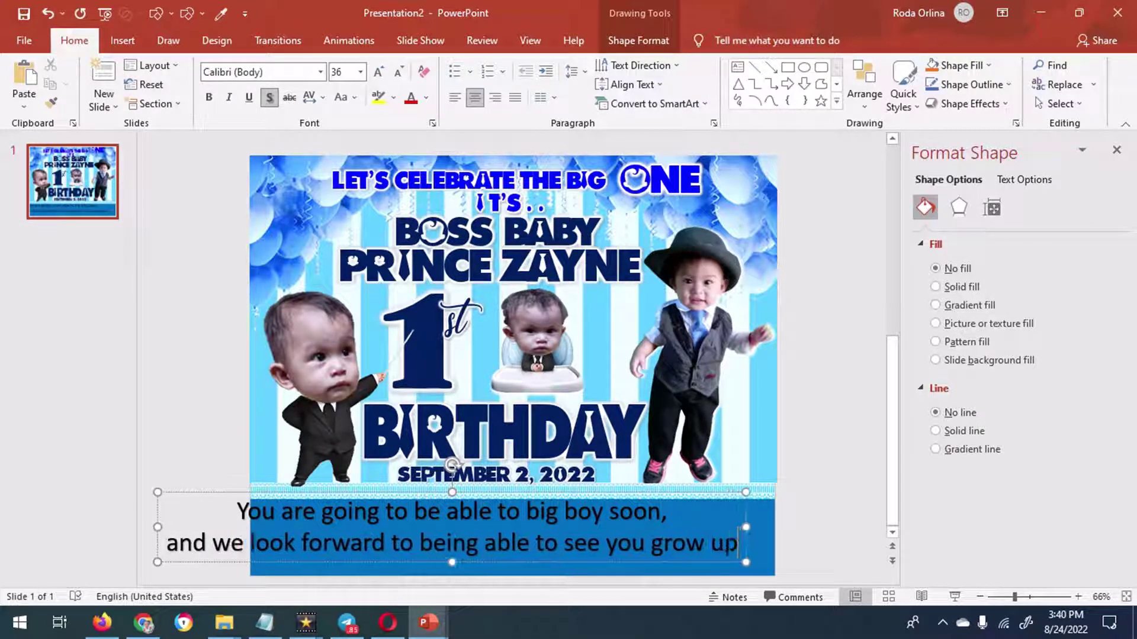
type("!")
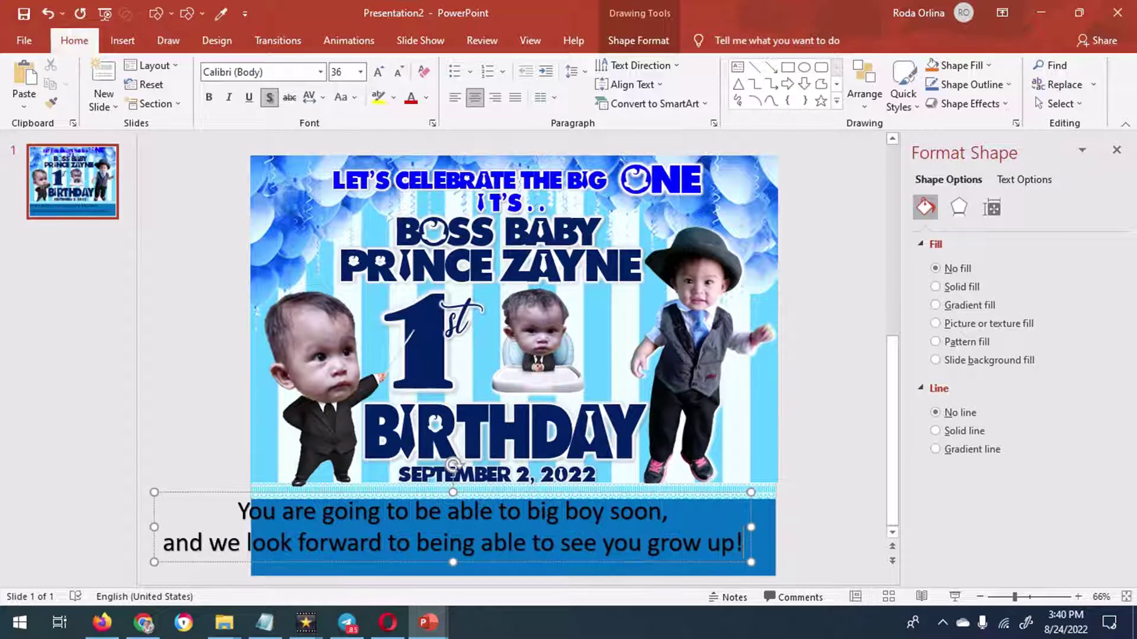
Step: Format the message as bold Gabriola at 32 pt
left_click(155, 527)
left_click(399, 71)
left_click(398, 72)
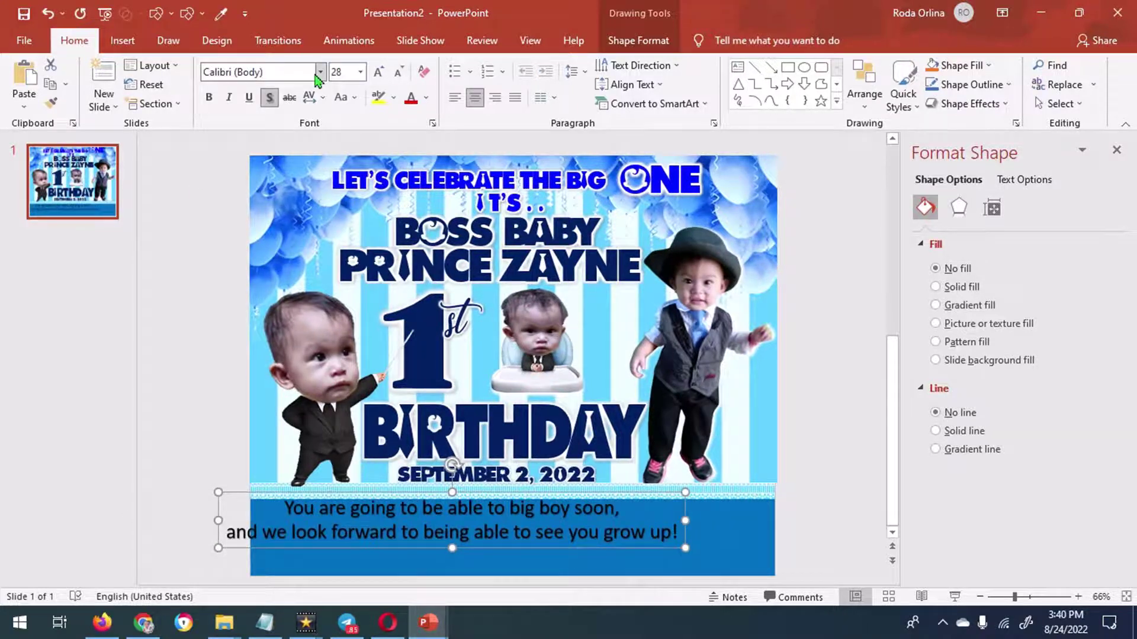
left_click(320, 71)
scroll(431, 121, "down", 3)
left_click_drag(431, 121, 419, 253)
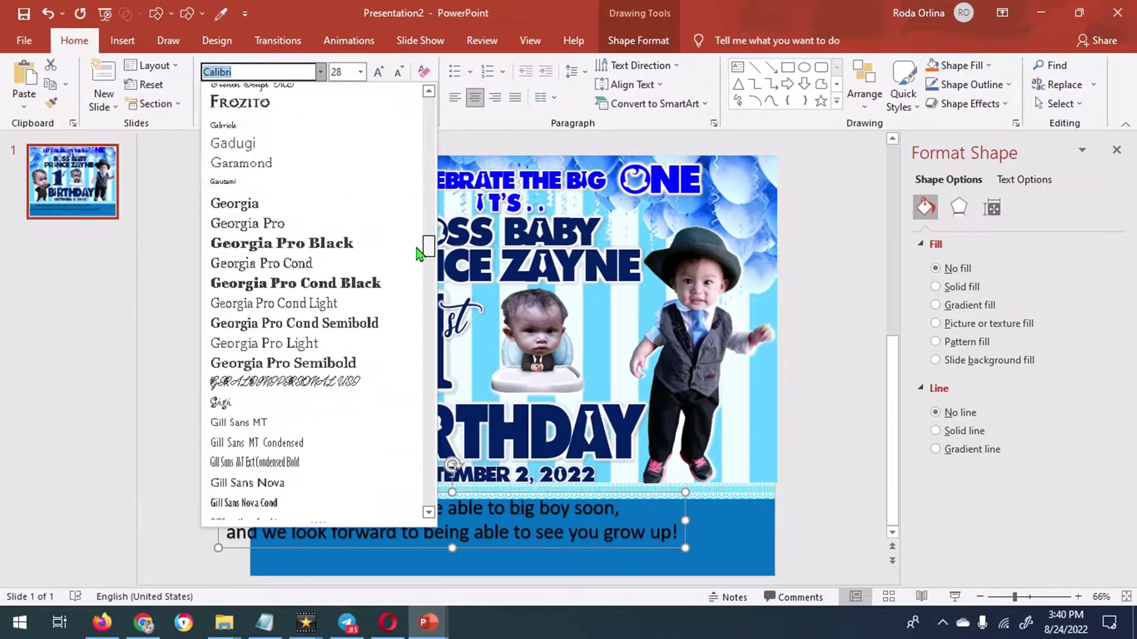
left_click(278, 126)
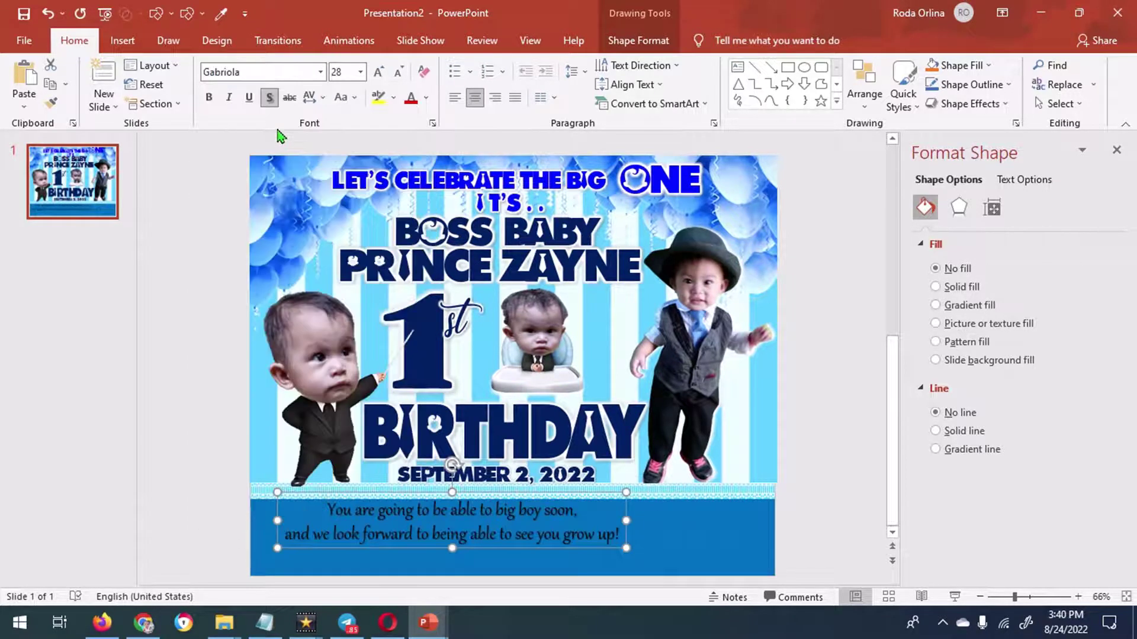
left_click(378, 72)
left_click(209, 97)
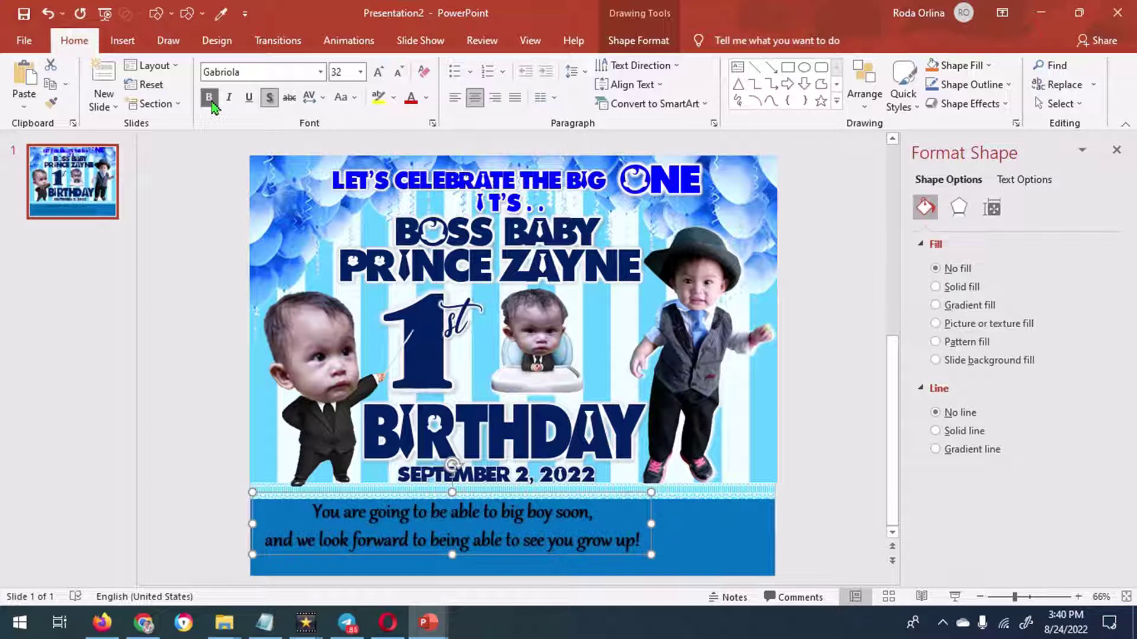
Step: Give the message a white text fill and centre it in the band
left_click(638, 41)
left_click(713, 65)
left_click(665, 100)
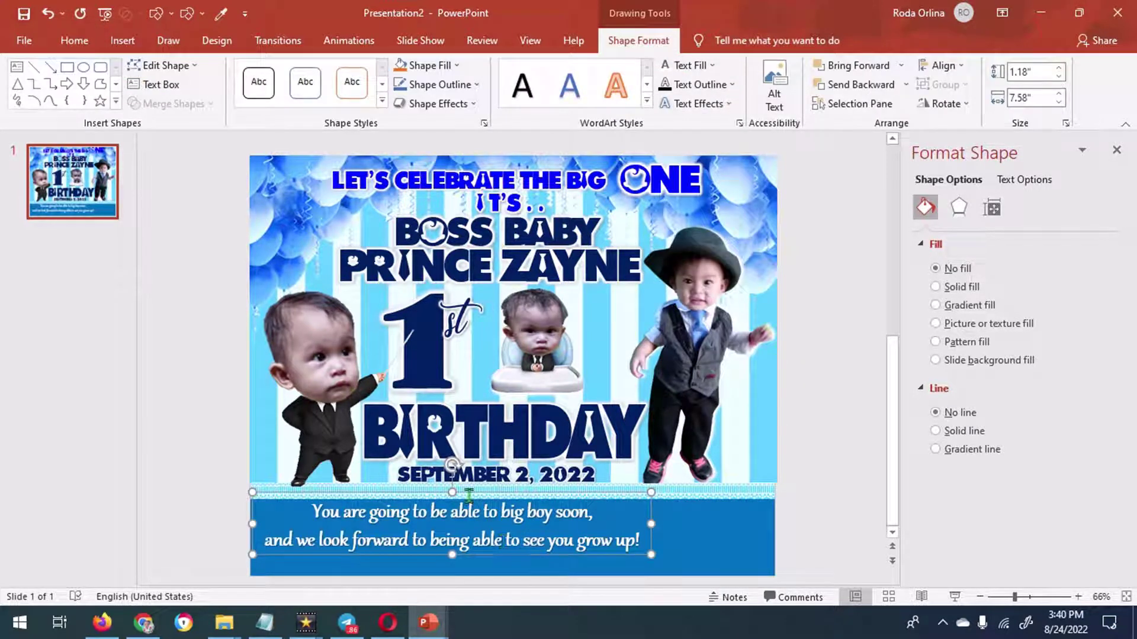
left_click_drag(468, 493, 521, 492)
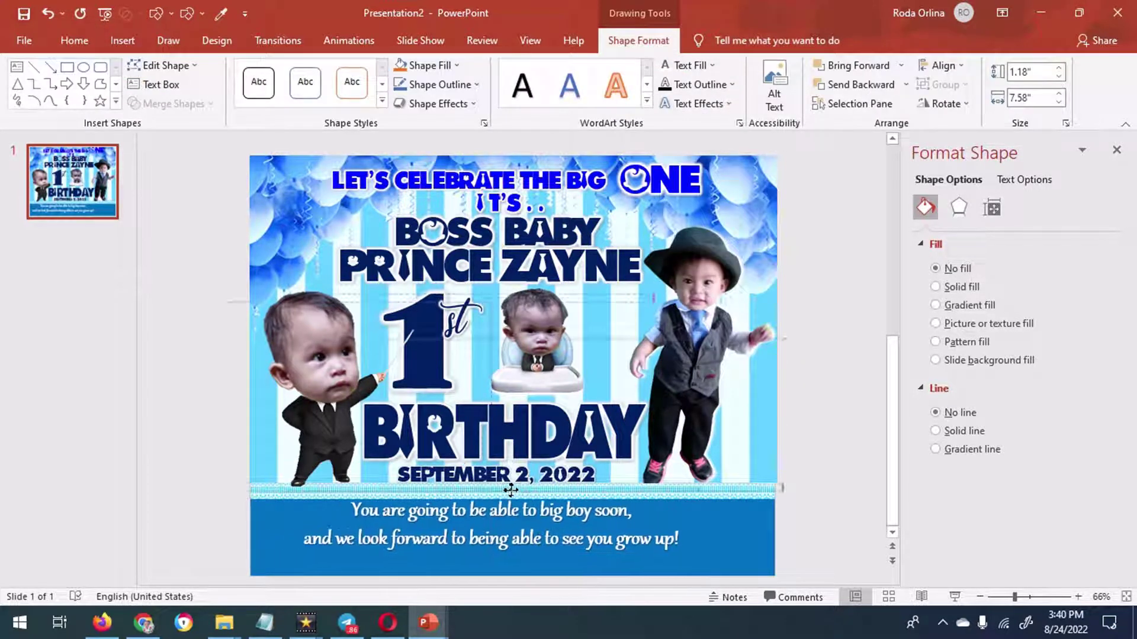
left_click(75, 43)
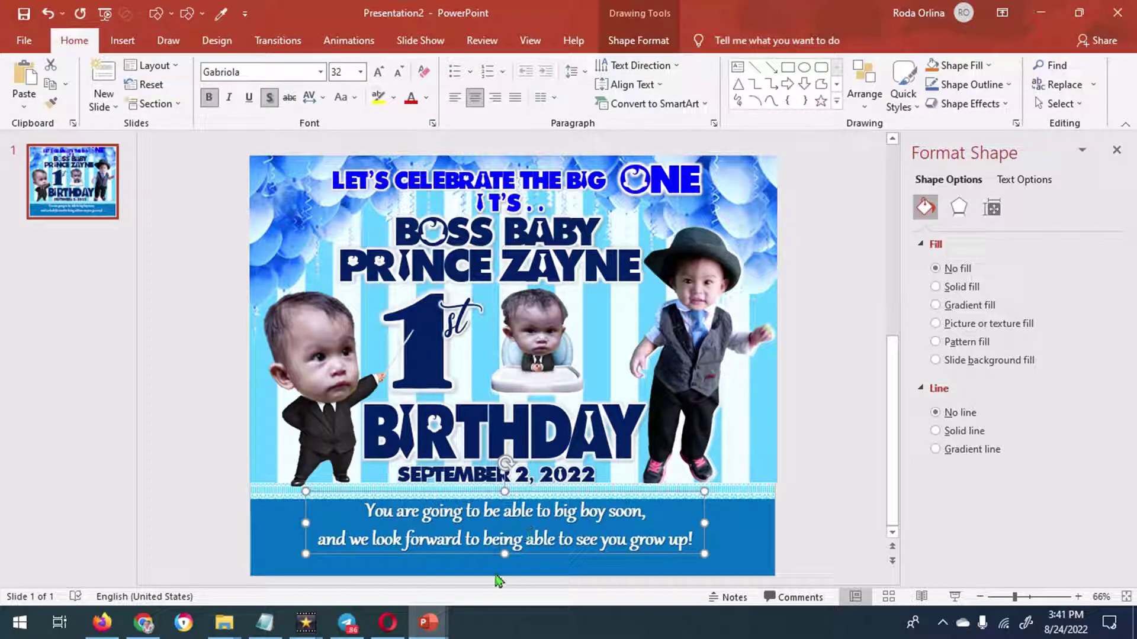
Step: Insert another 'Your text here' WordArt box
left_click(123, 40)
left_click(845, 95)
left_click(847, 148)
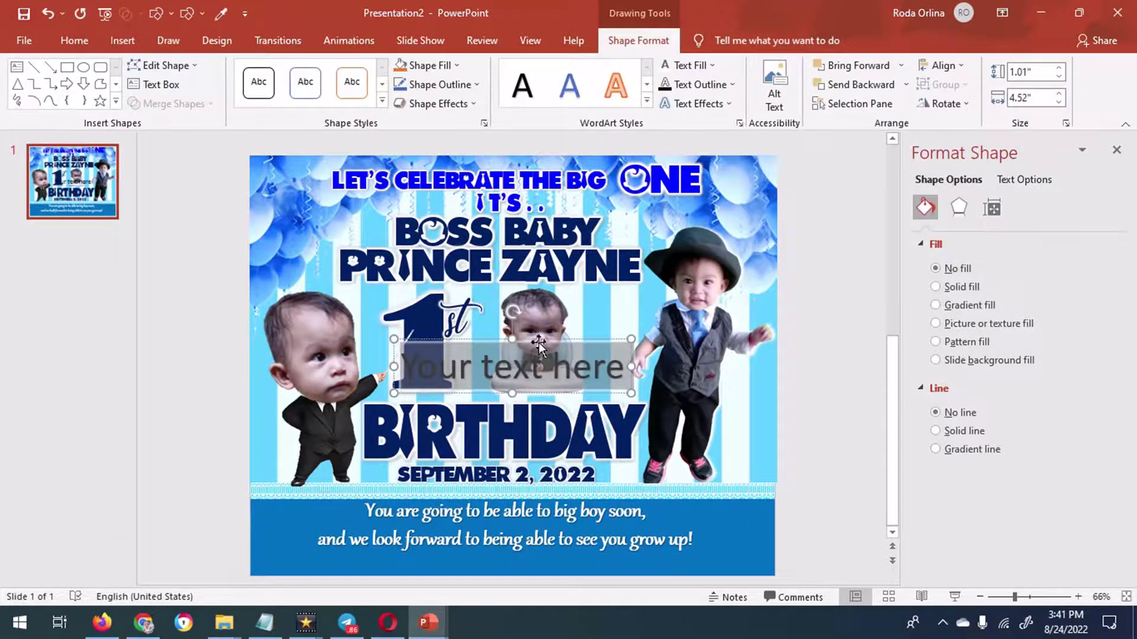
Step: Place the WordArt below the message, type 'Happy Birthday, our son.' and set Berlin Sans FB Demi
left_click_drag(539, 347, 513, 572)
type("Happy Birthday, our son.")
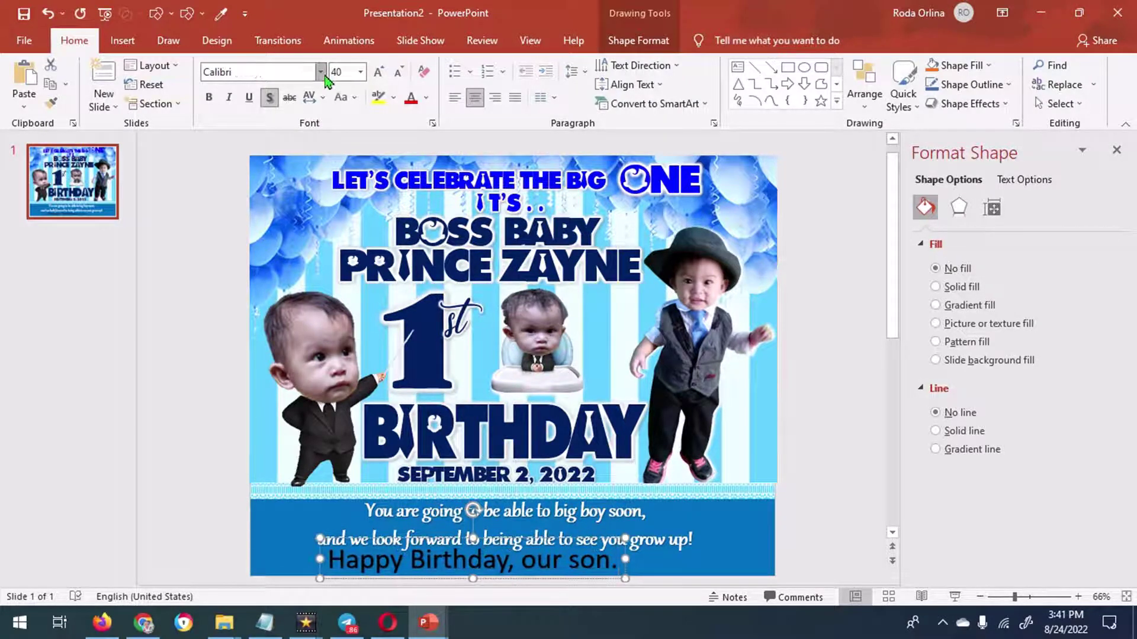
left_click(320, 72)
scroll(325, 178, "up", 2)
left_click(326, 187)
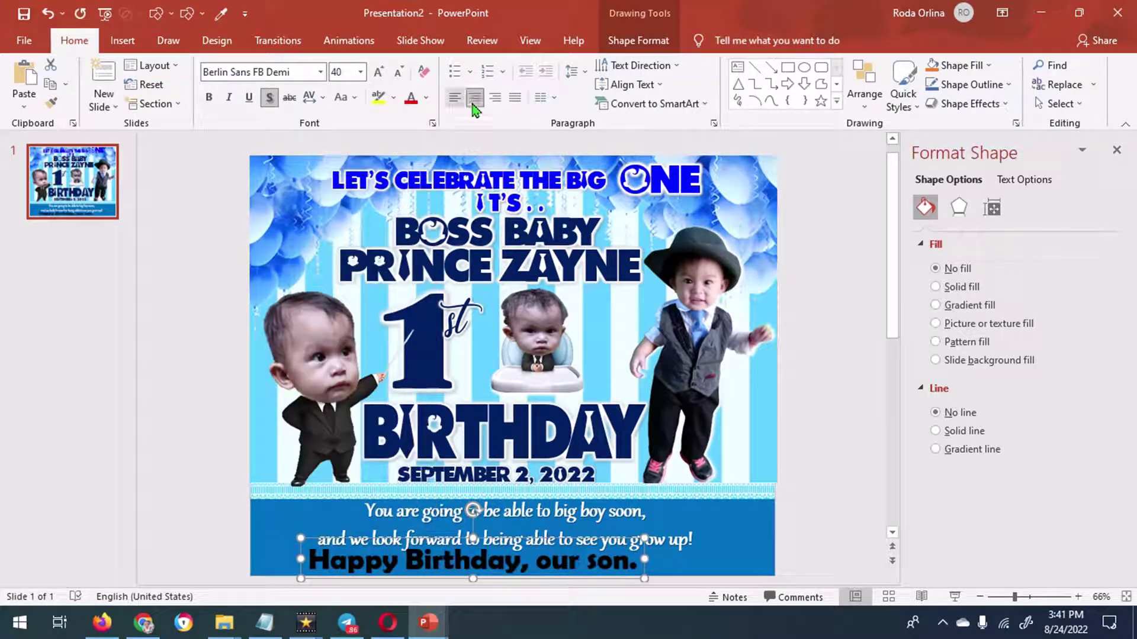
Step: Centre the birthday line beneath the message and reduce it to 32 pt
left_click_drag(486, 543, 536, 544)
left_click(397, 74)
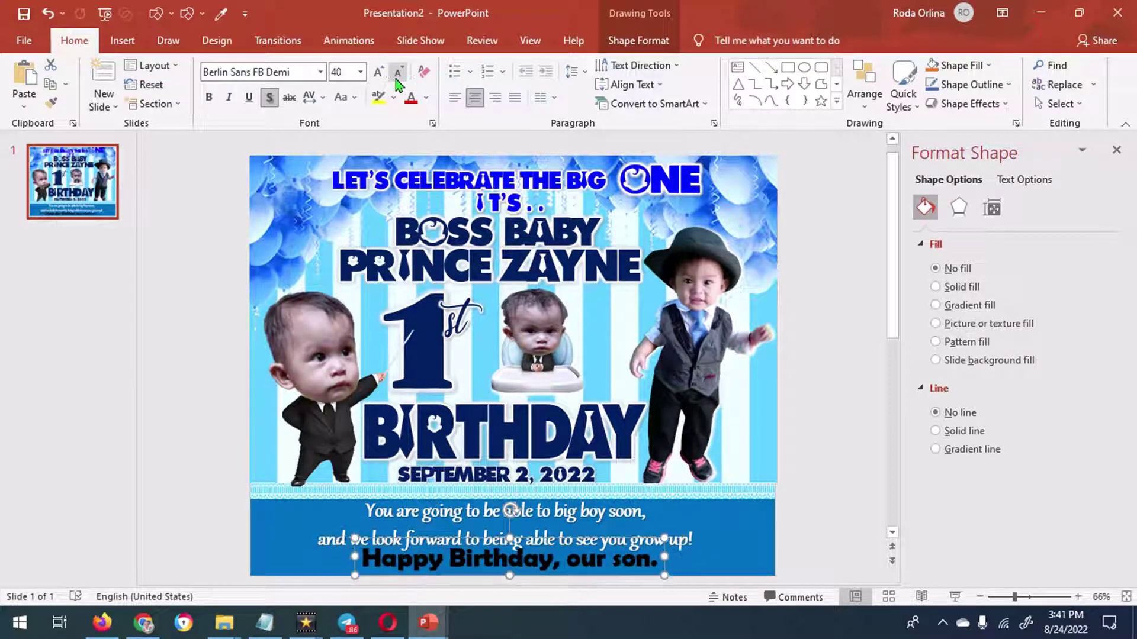
key("Down")
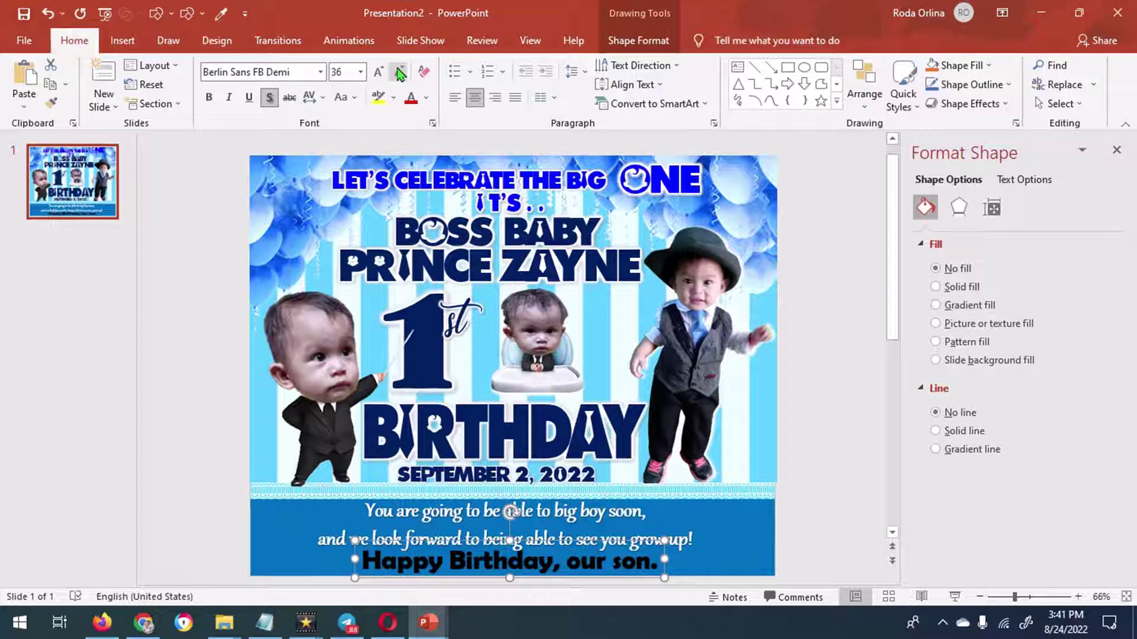
left_click(400, 73)
scroll(814, 494, "up", 1)
left_click(587, 526)
left_click(505, 526)
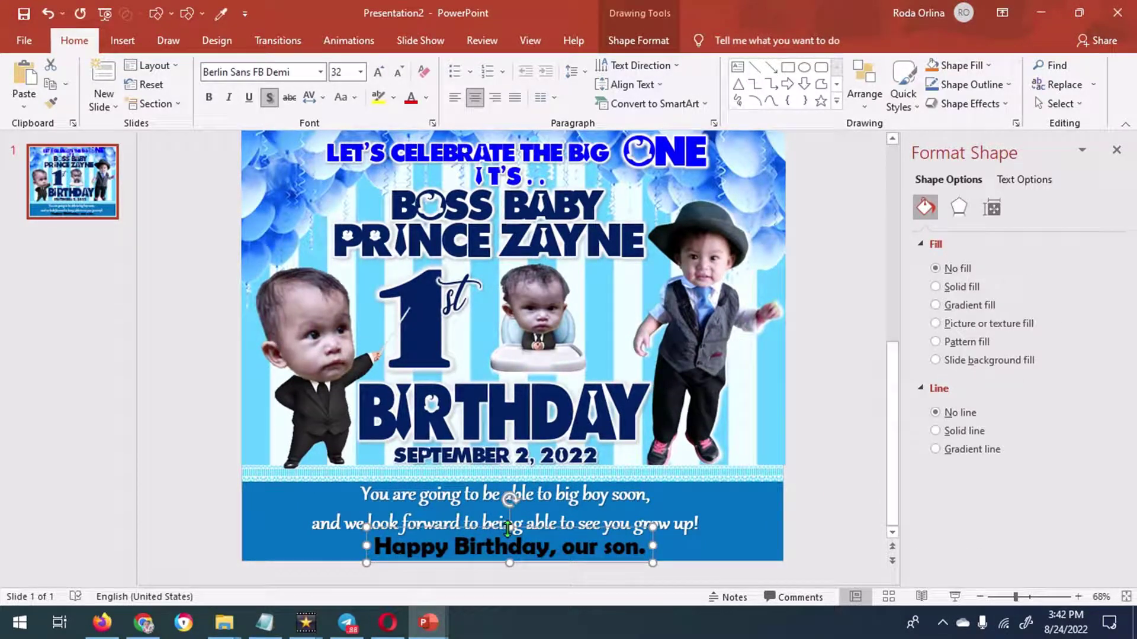
left_click(637, 40)
left_click(815, 395)
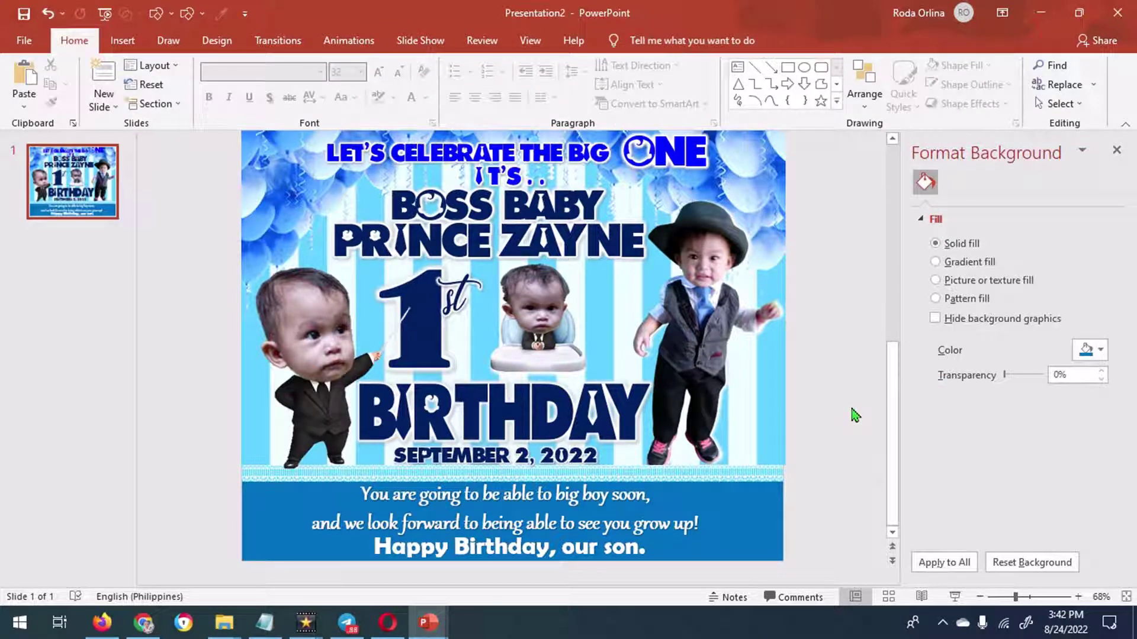
Step: Collapse the thumbnail pane and check the high-chair picture and the ONE title
left_click_drag(138, 379, 5, 362)
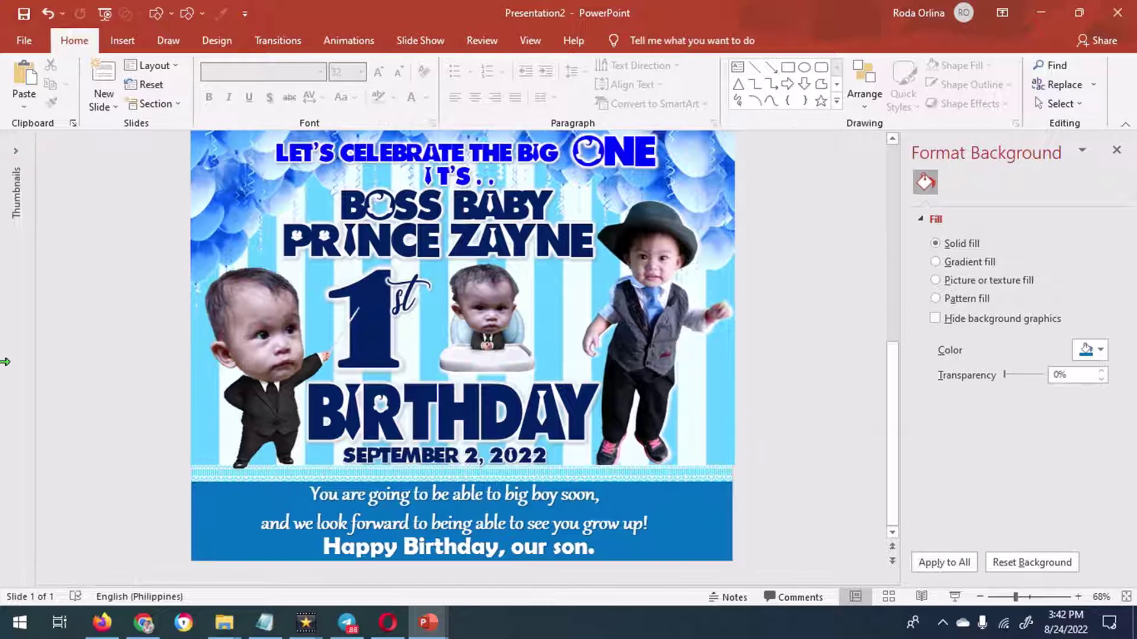
left_click_drag(472, 341, 508, 340)
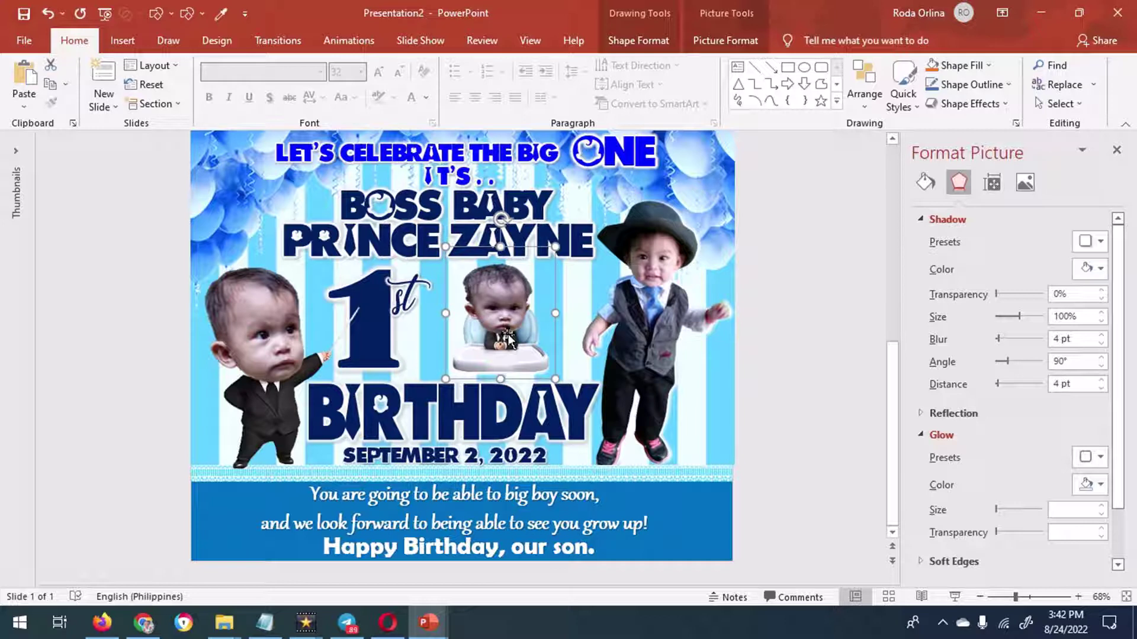
left_click(614, 155)
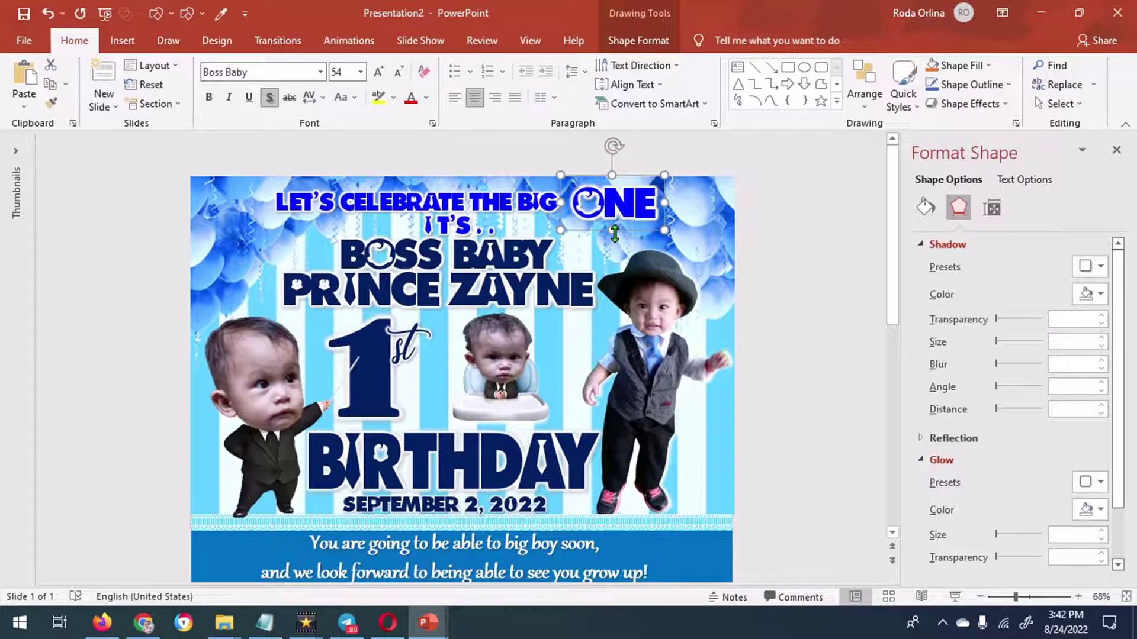
left_click(813, 251)
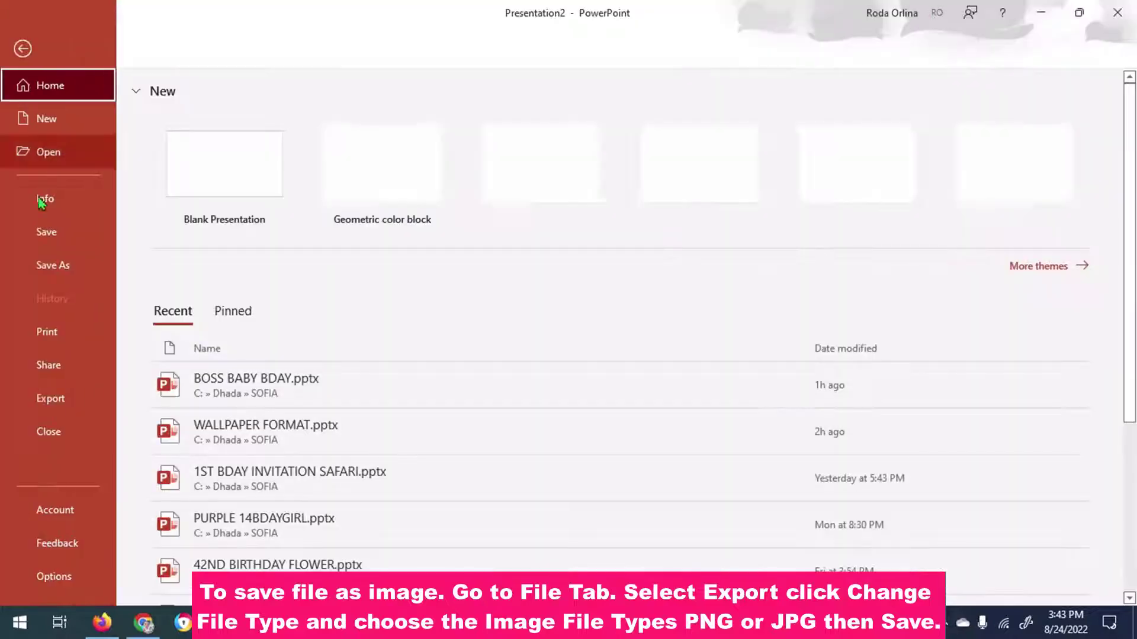
Step: Choose File > Export with PNG as the file type
left_click(23, 41)
left_click(52, 401)
left_click(215, 306)
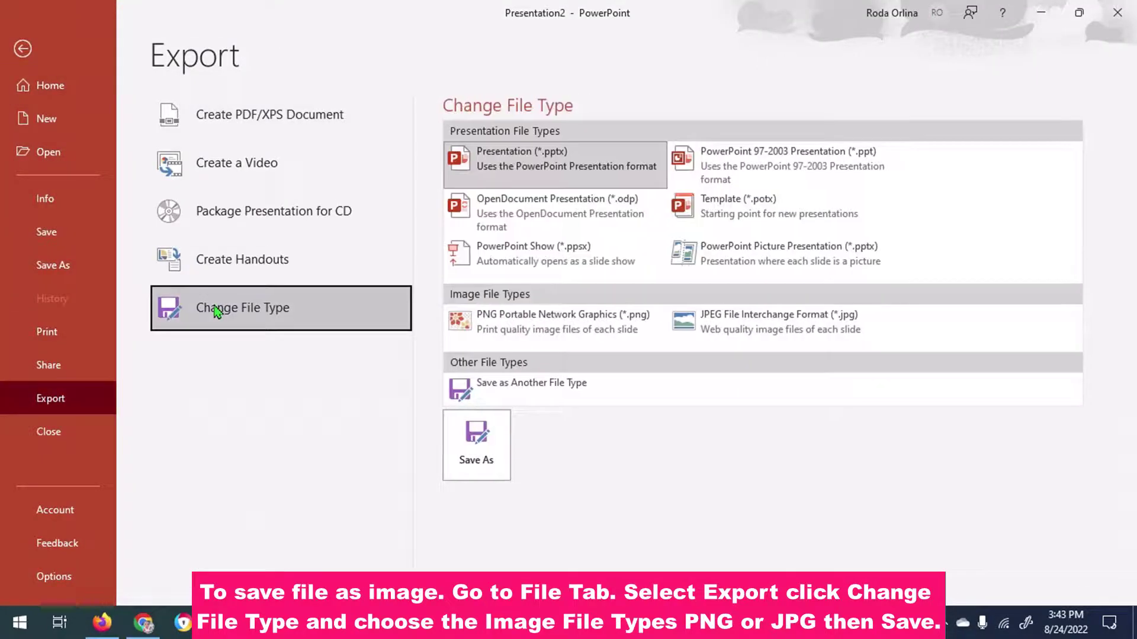
left_click(464, 330)
left_click(477, 444)
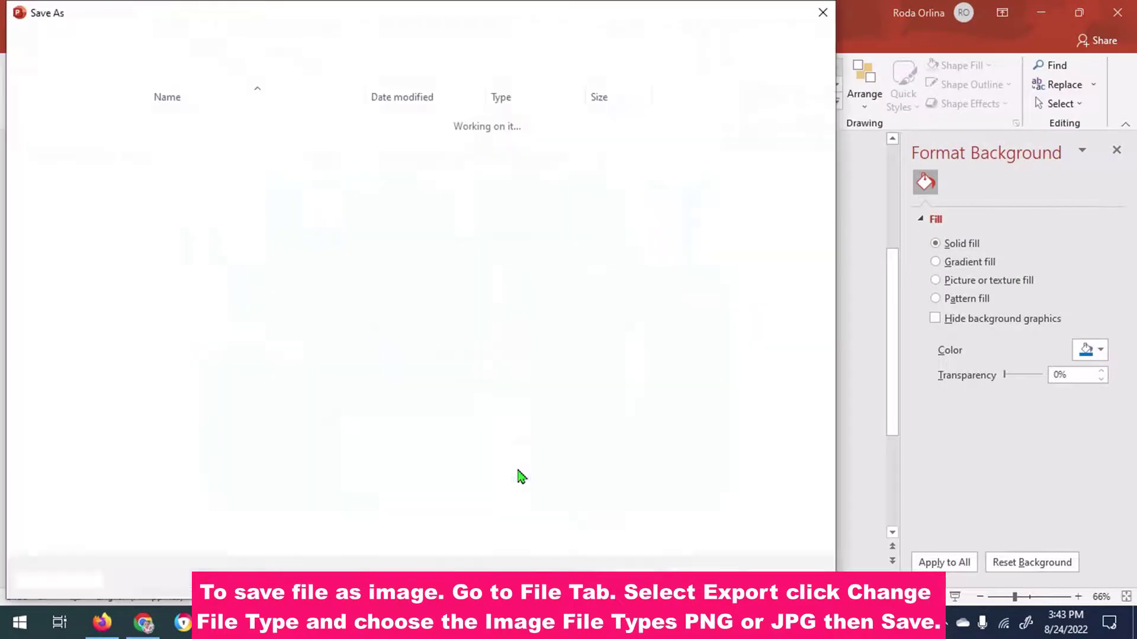
Step: Save Presentation2.png in C:\Dhada\PRINCE, exporting just the current slide
left_click(77, 350)
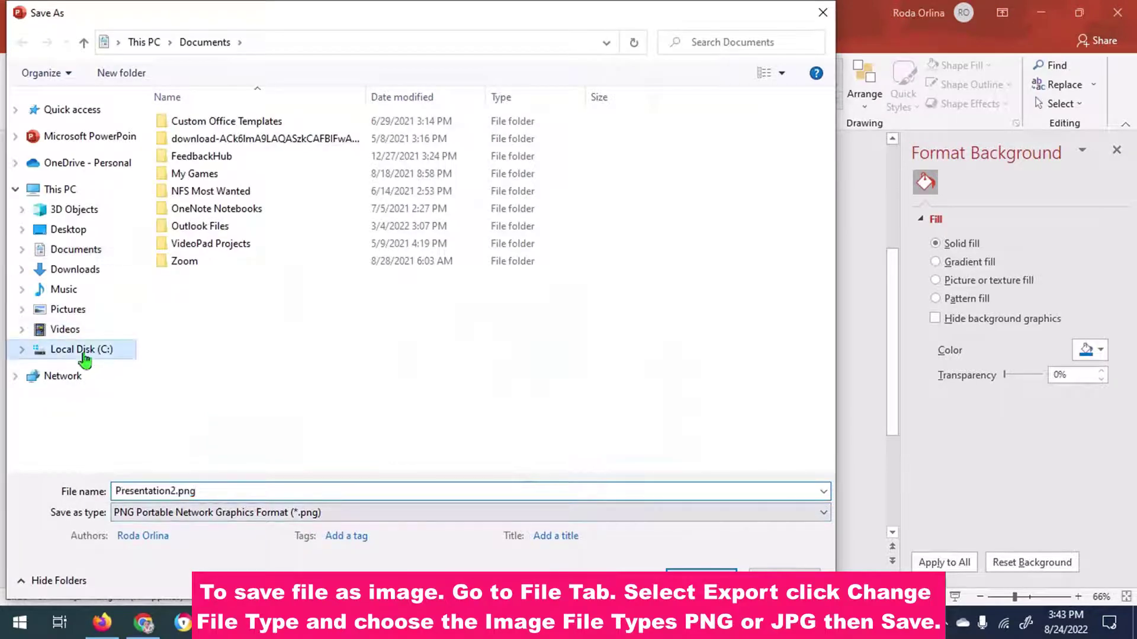
left_click(218, 174)
key("Return")
scroll(462, 319, "down", 3)
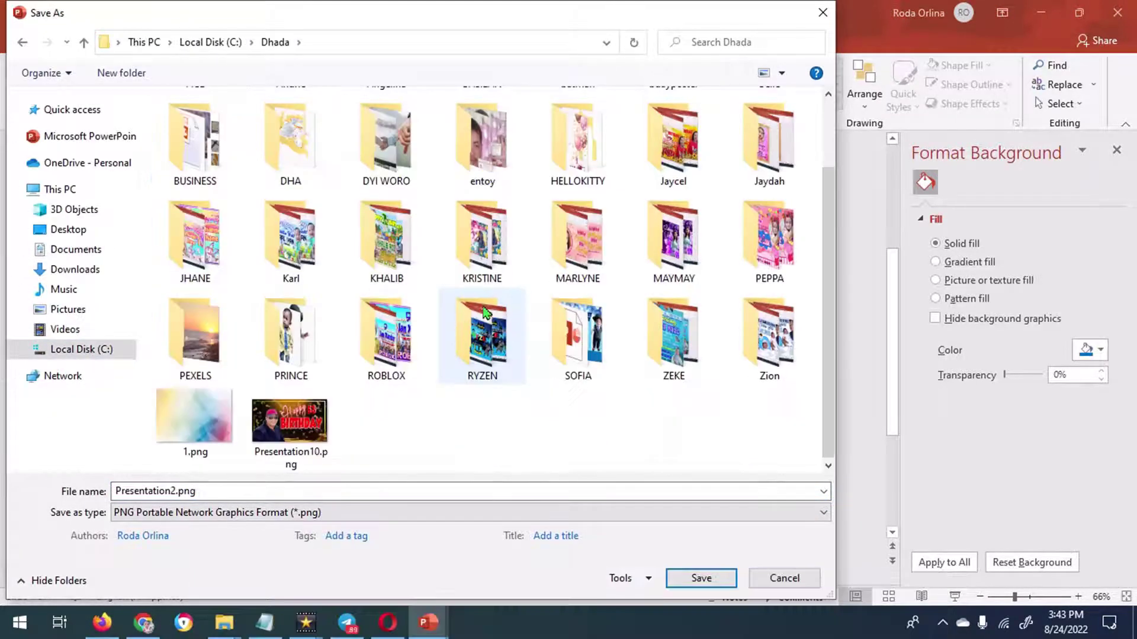
double_click(314, 336)
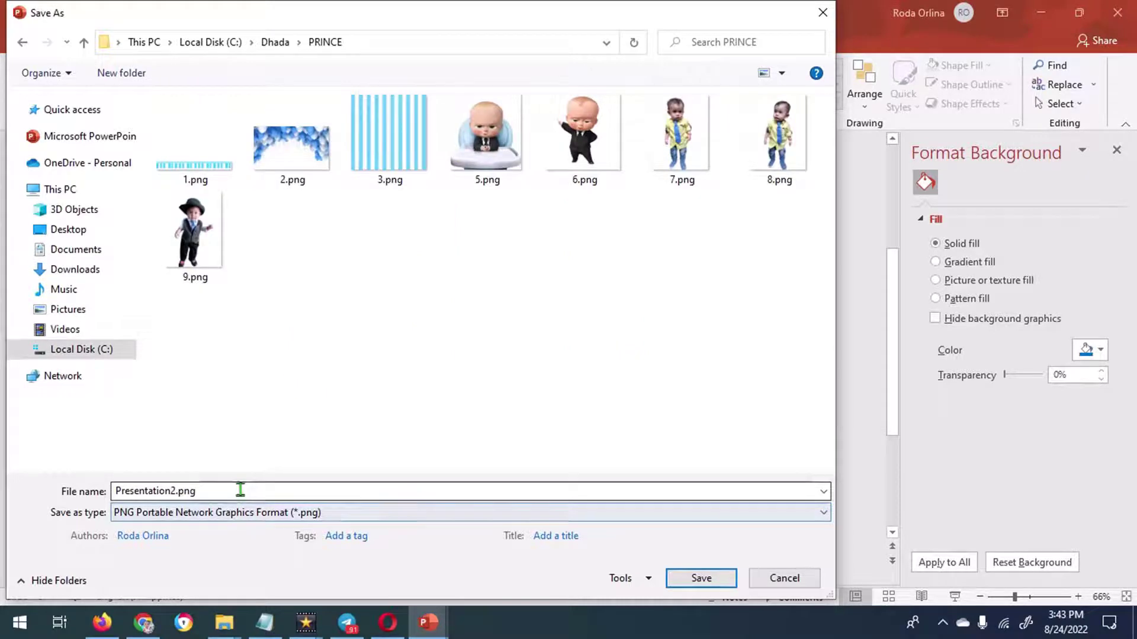
left_click(699, 578)
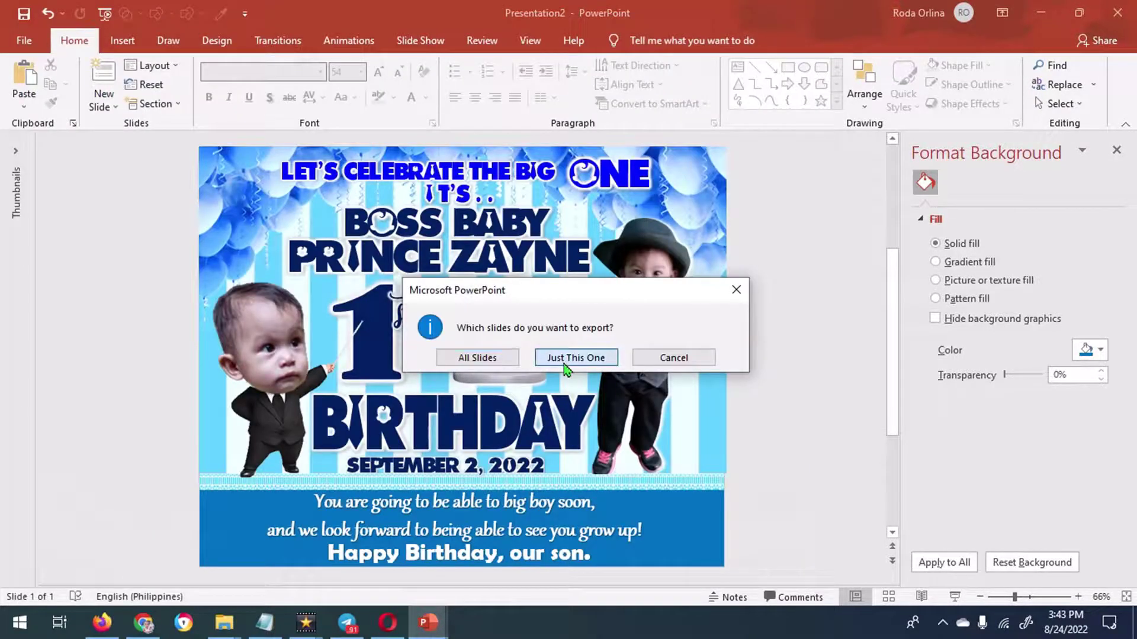
left_click(569, 357)
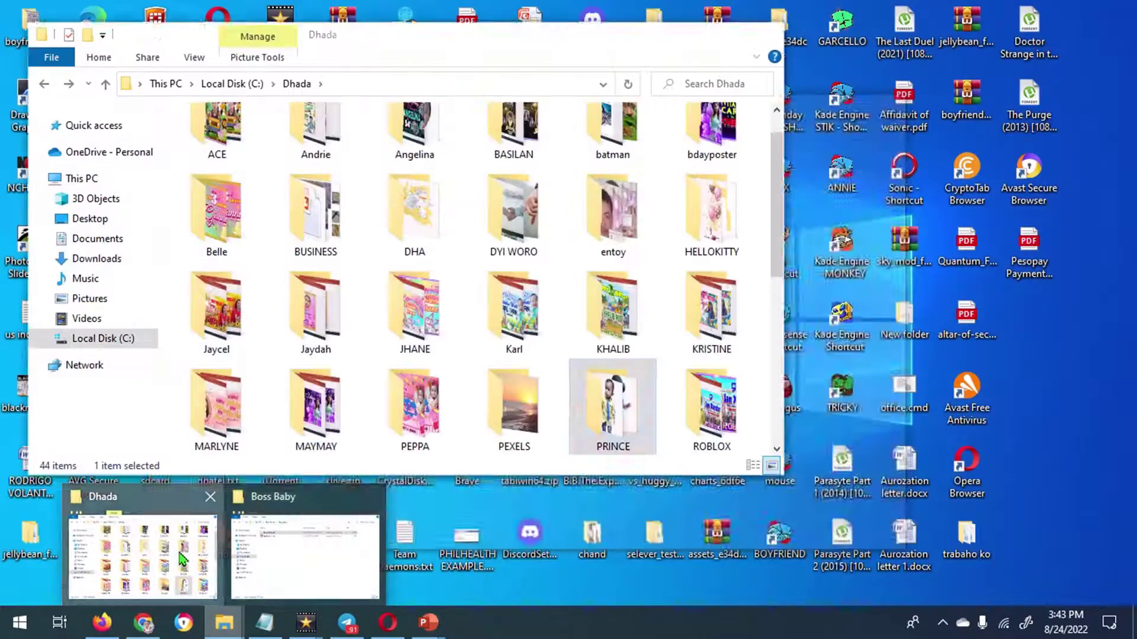
left_click(184, 554)
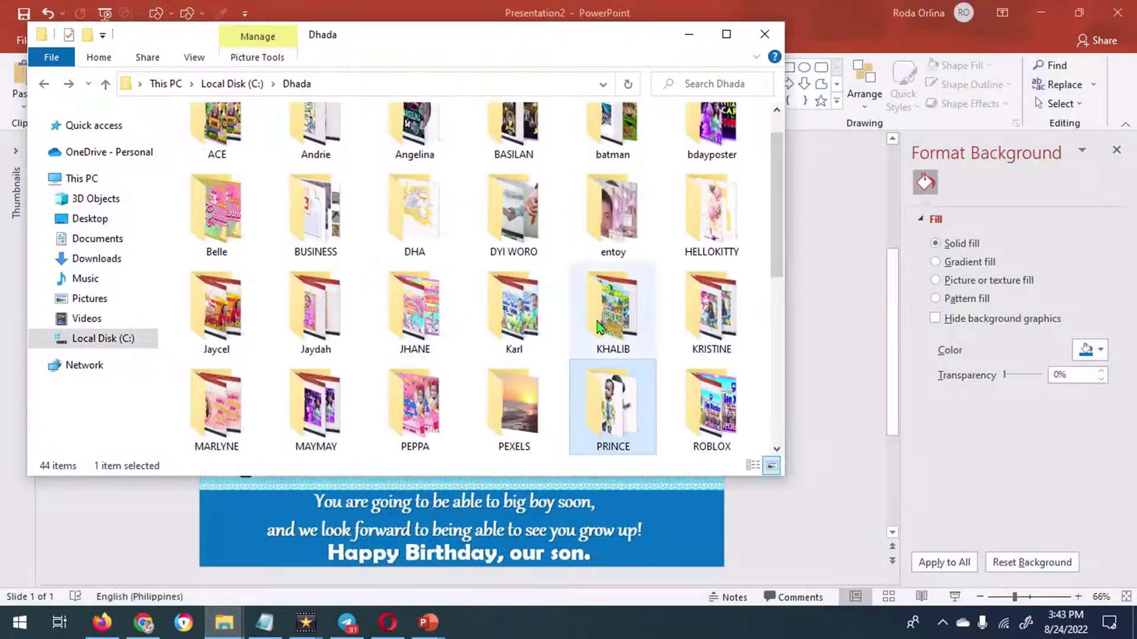
double_click(611, 403)
double_click(723, 254)
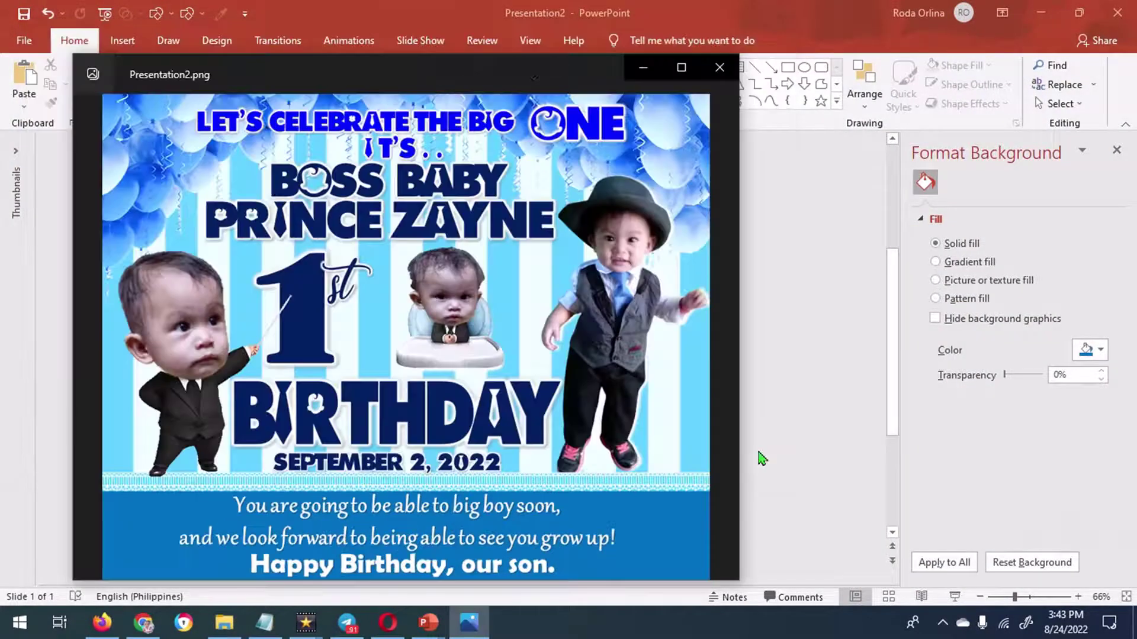
mouse_move(719, 69)
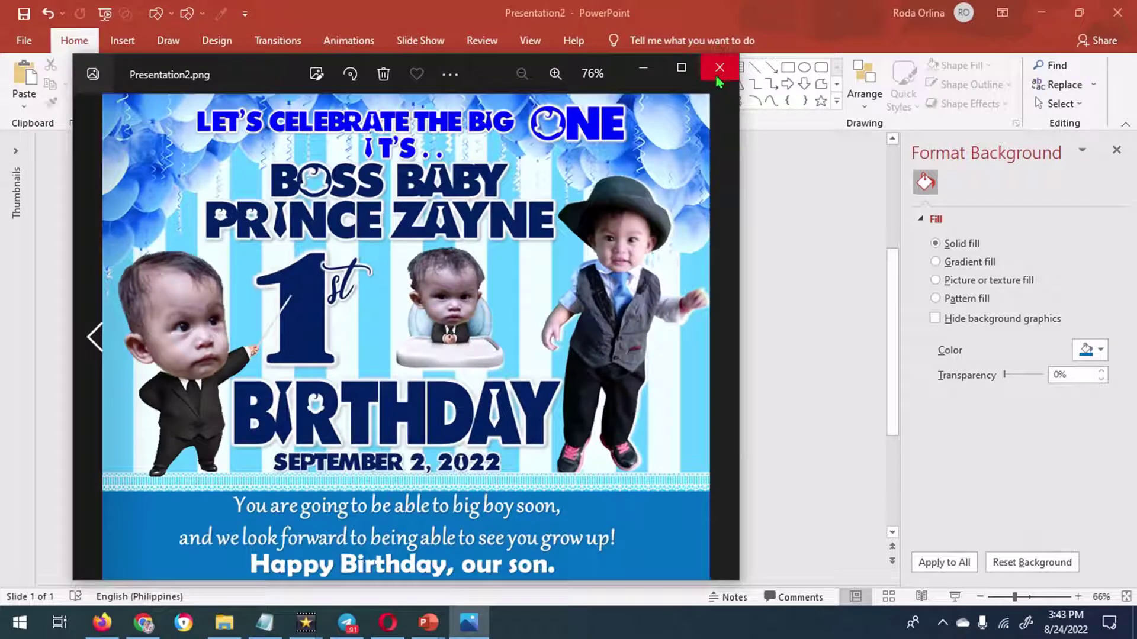
left_click(719, 81)
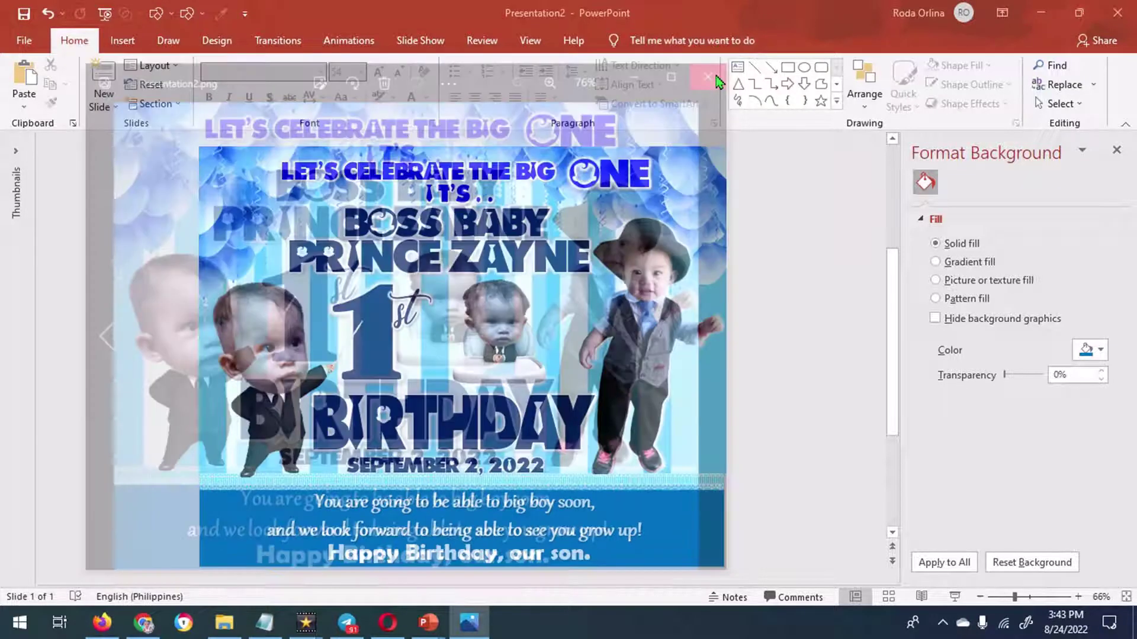